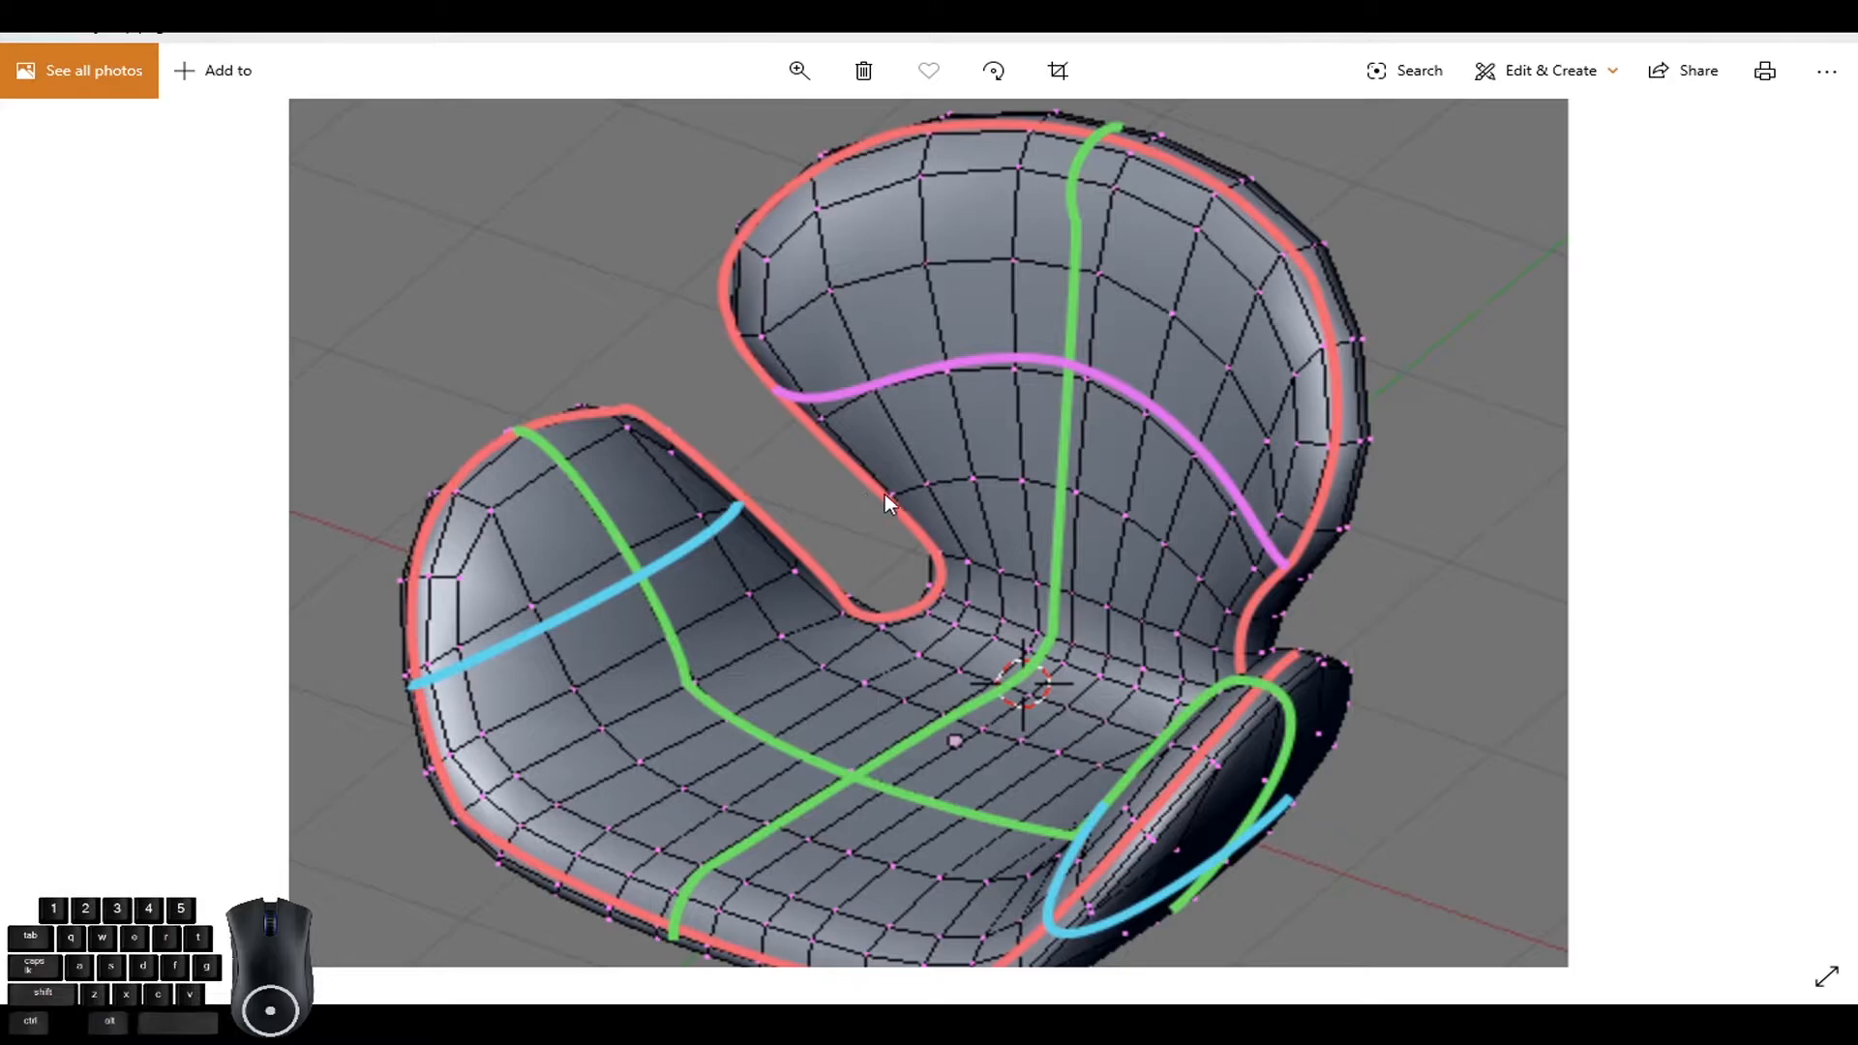
- Browse back through the reference pictures from the chair and bottle to the colour-coded human body topology picture
{"action": "left_click", "coordinate": [1123, 489]}
{"action": "left_click", "coordinate": [1829, 557]}
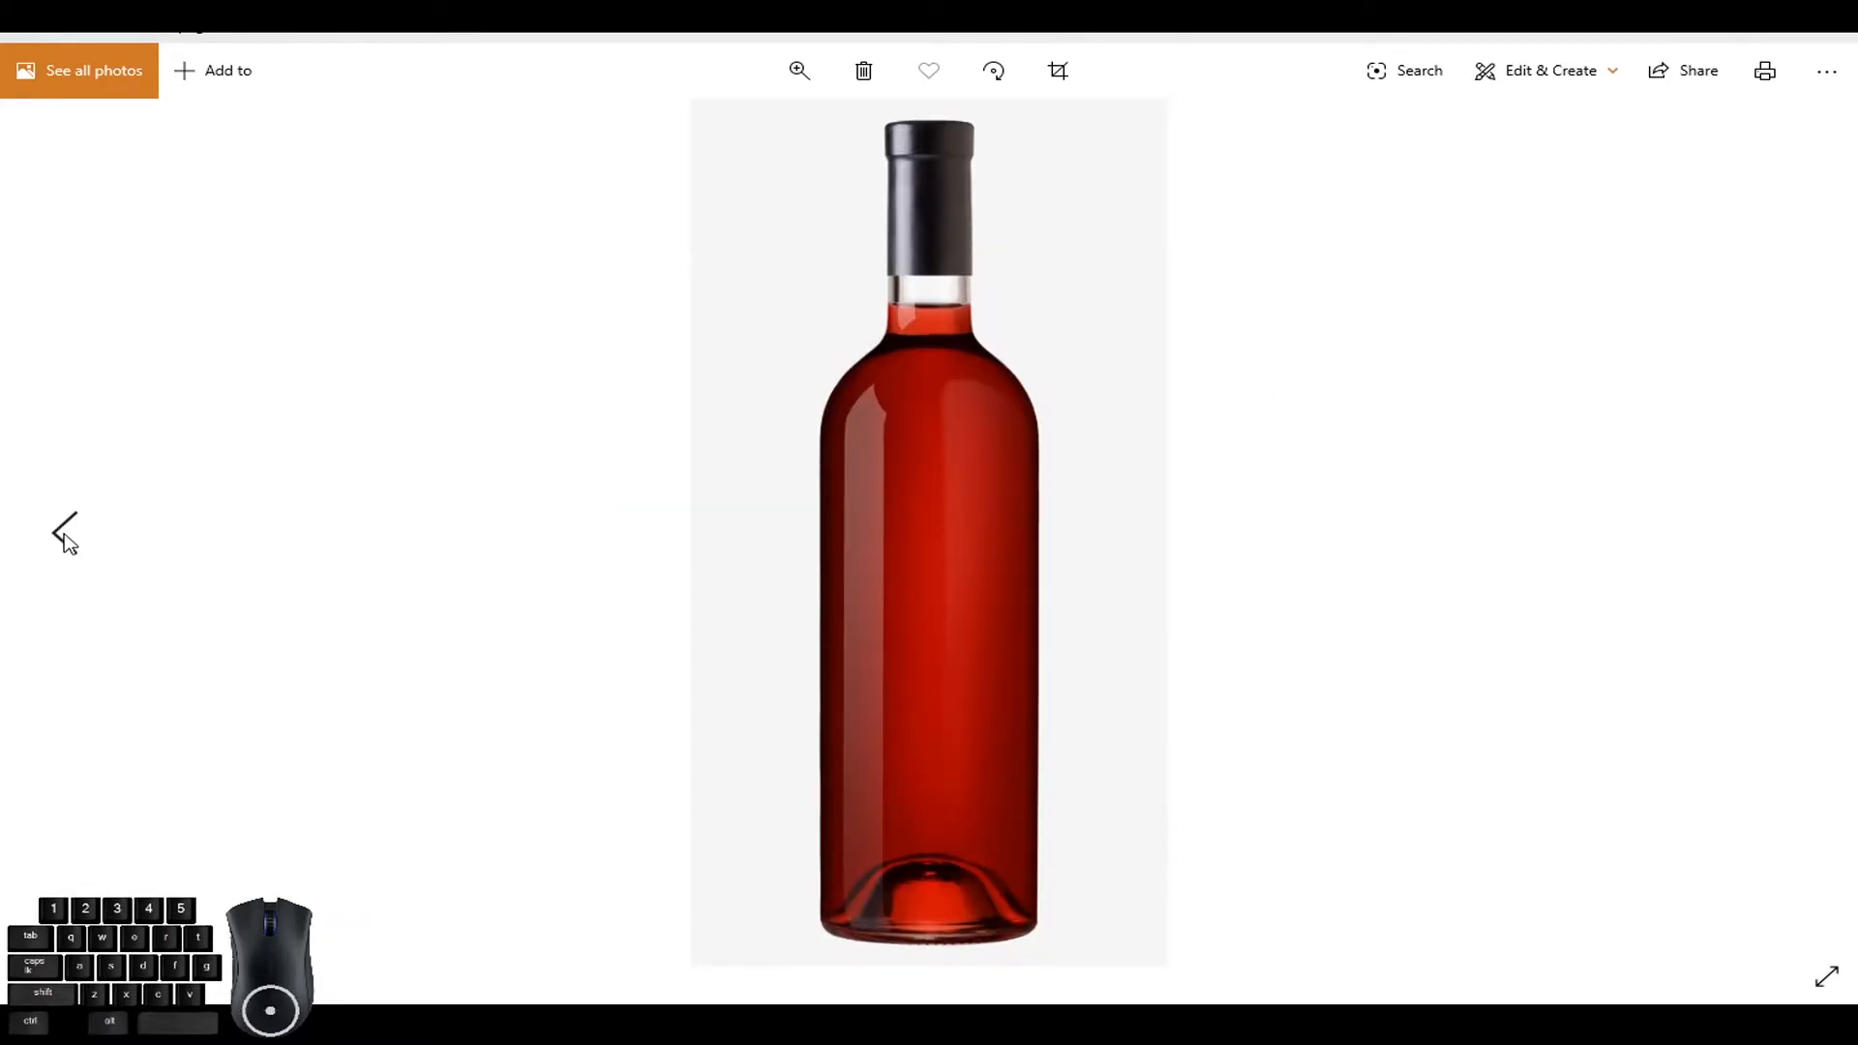
{"action": "left_click", "coordinate": [64, 534]}
{"action": "left_click", "coordinate": [64, 534]}
{"action": "left_click", "coordinate": [64, 534]}
{"action": "left_click", "coordinate": [64, 534]}
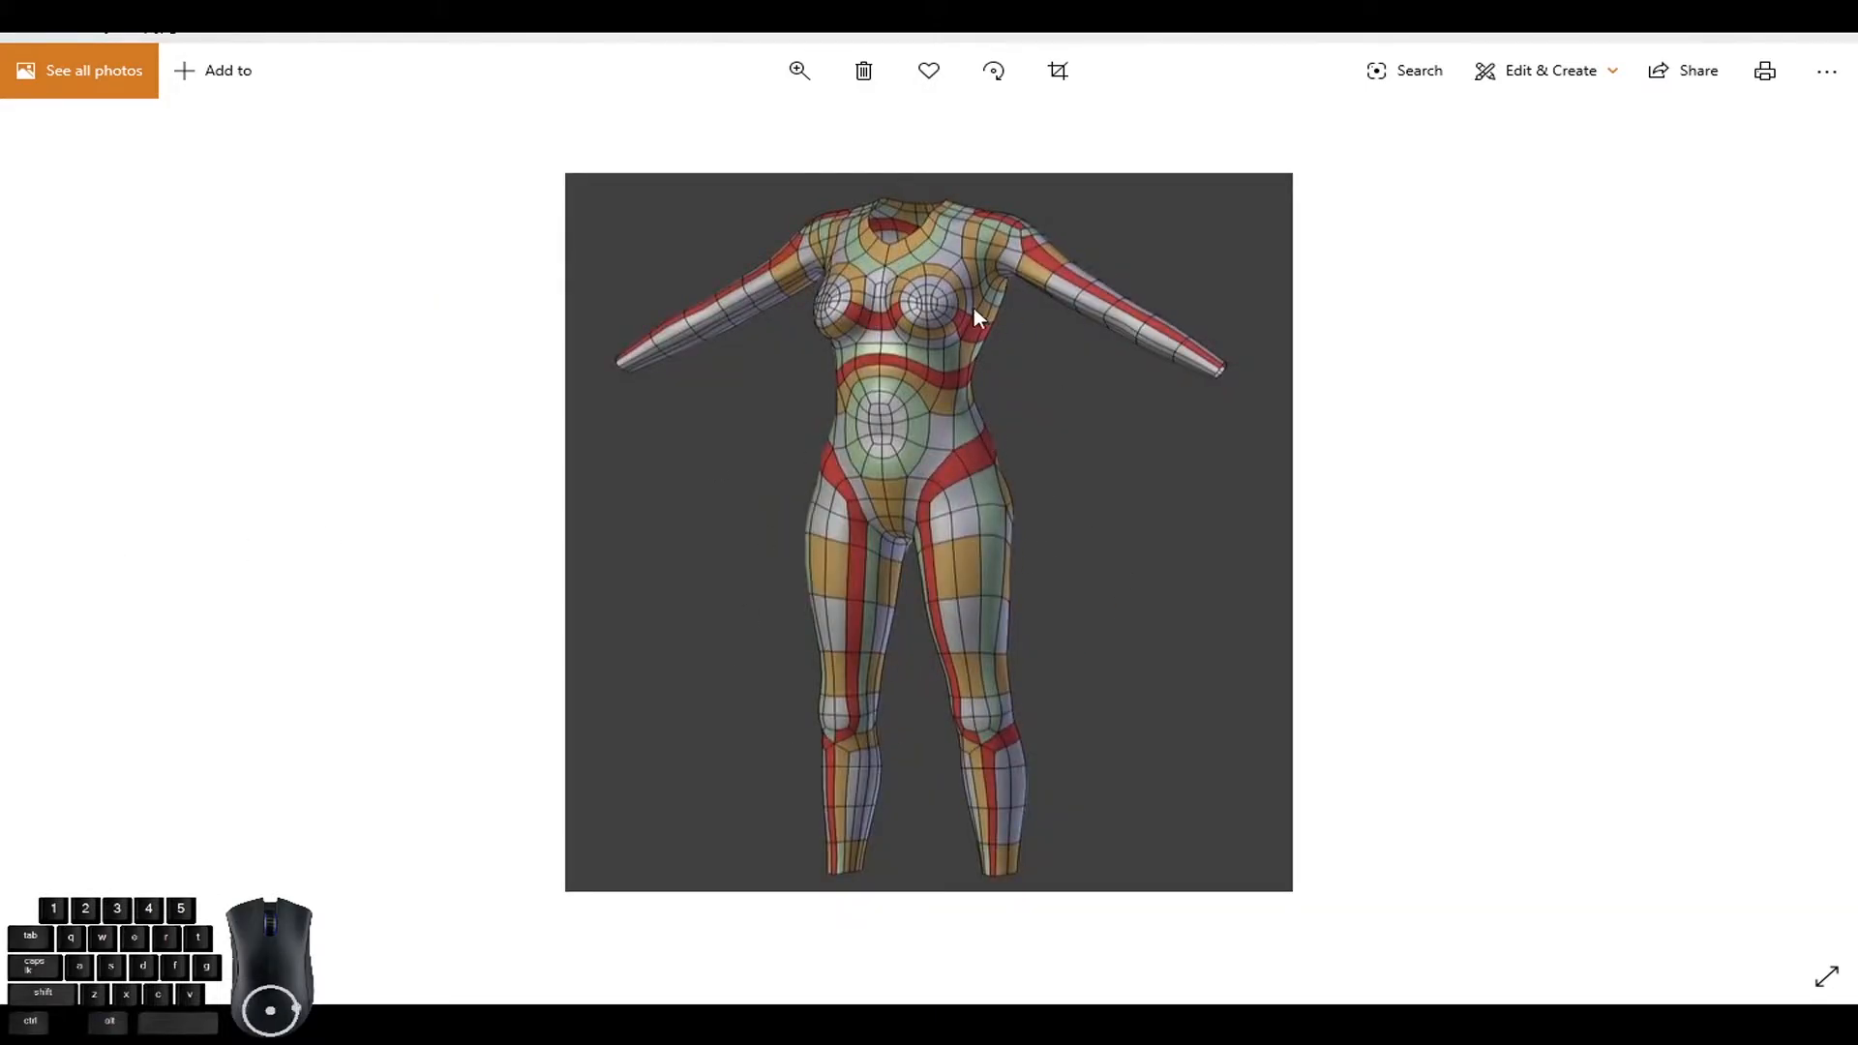
- Examine the edge flow of the body topology picture up close, from the torso and arms down to the legs and back up
{"action": "scroll", "coordinate": [892, 304], "scroll_direction": "up", "scroll_amount": 3}
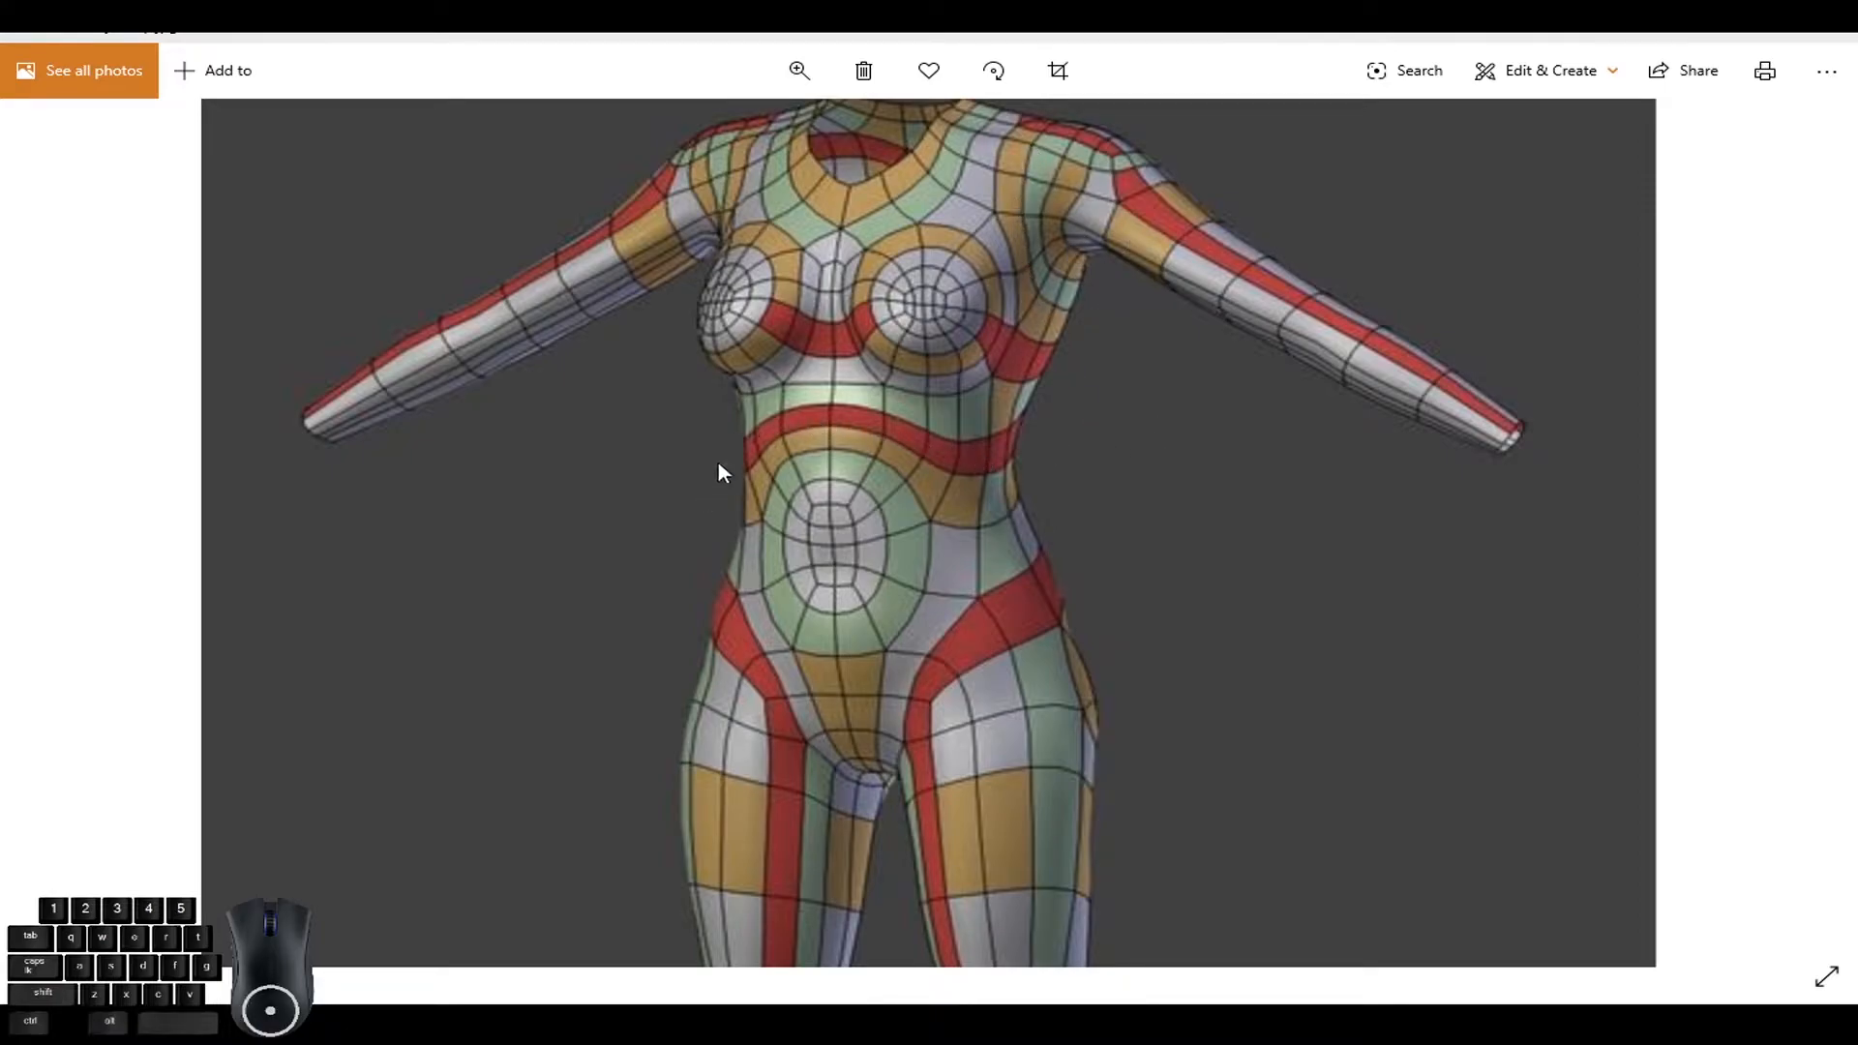
{"action": "left_click_drag", "start_coordinate": [1007, 592], "coordinate": [1007, 340]}
{"action": "left_click_drag", "start_coordinate": [1031, 542], "coordinate": [1034, 435]}
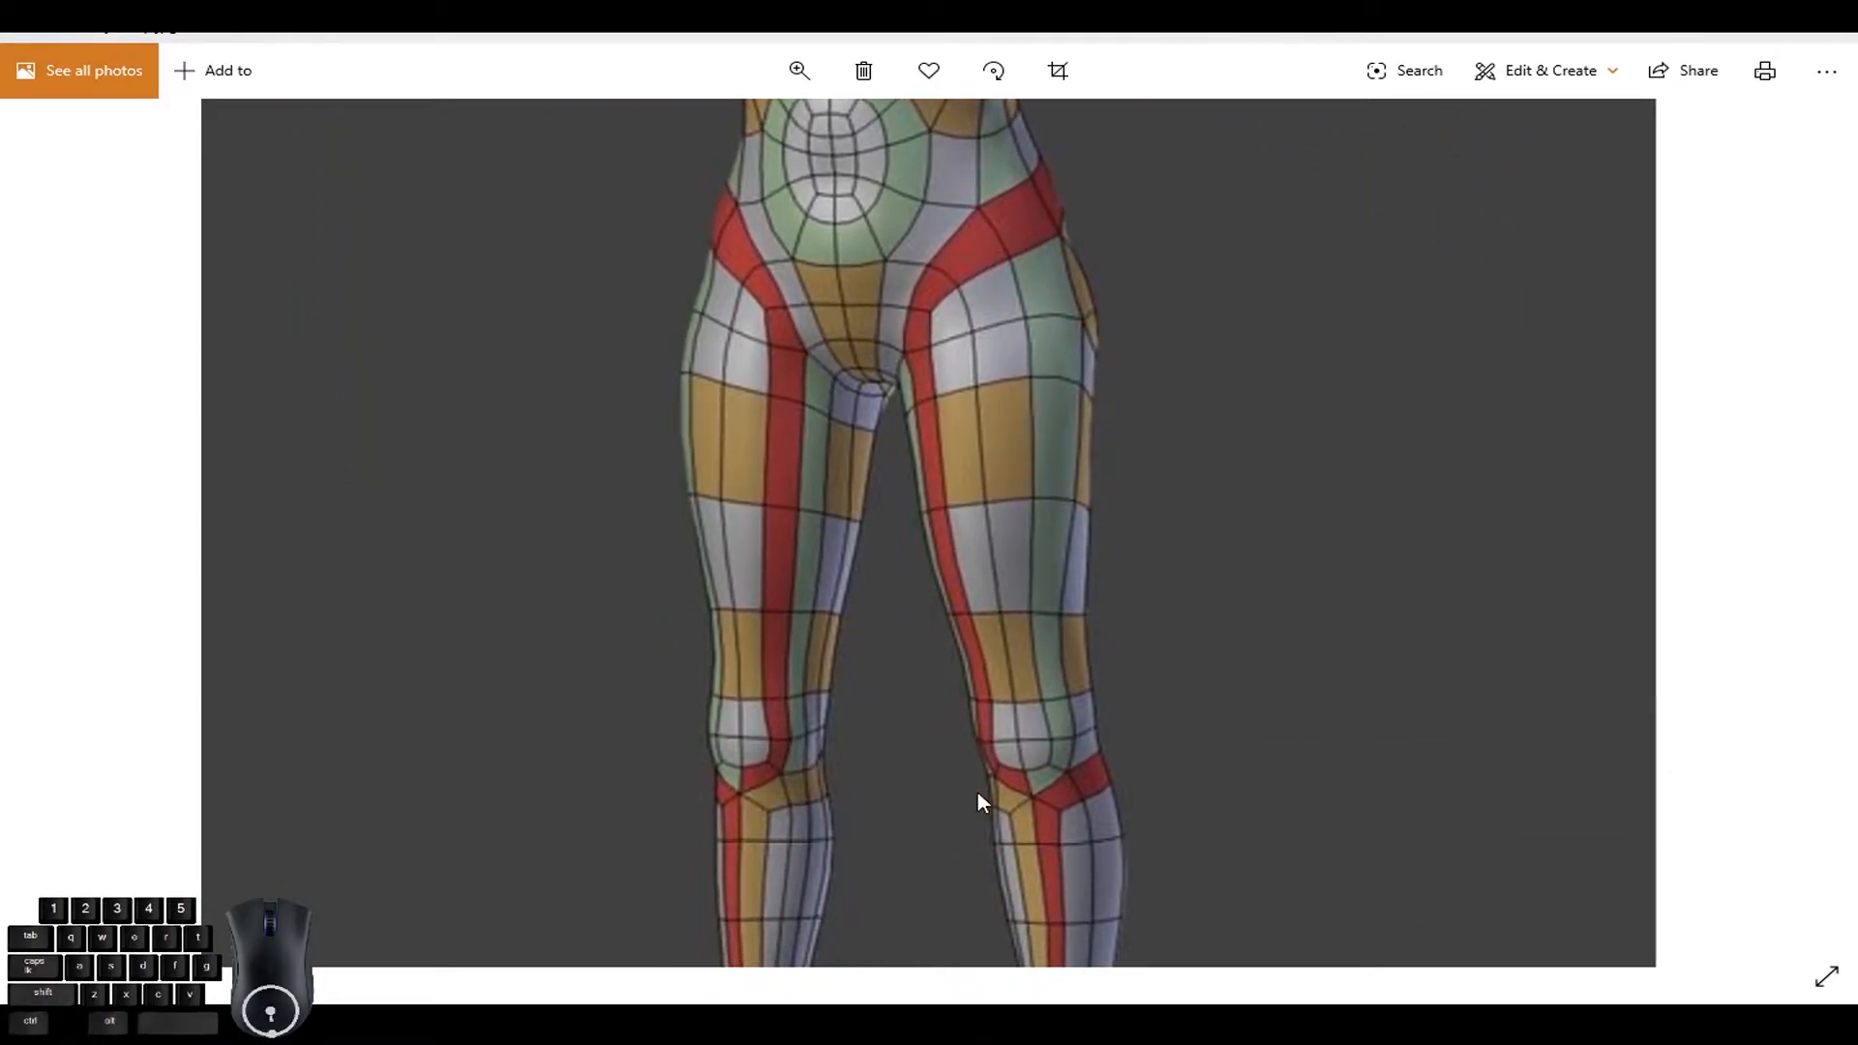
{"action": "left_click_drag", "start_coordinate": [989, 252], "coordinate": [990, 643]}
{"action": "left_click_drag", "start_coordinate": [972, 325], "coordinate": [971, 383]}
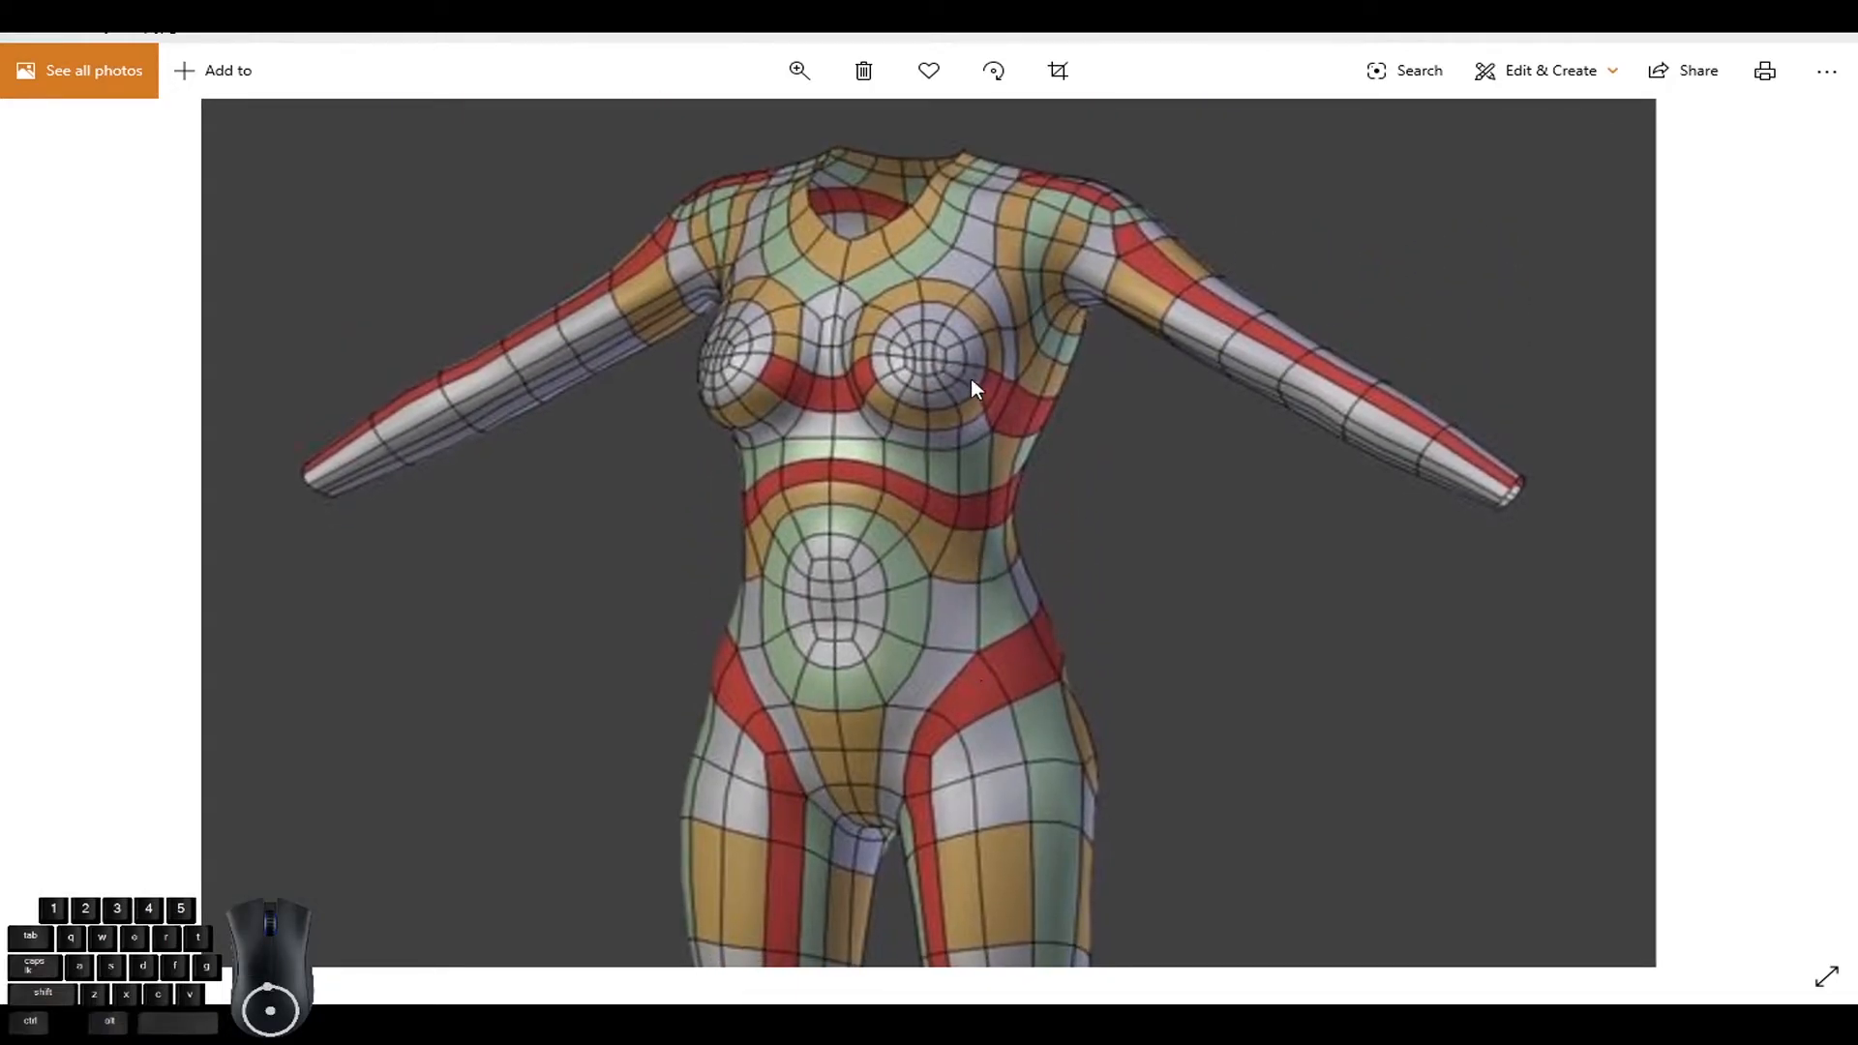
{"action": "scroll", "coordinate": [972, 383], "scroll_direction": "down", "scroll_amount": 1}
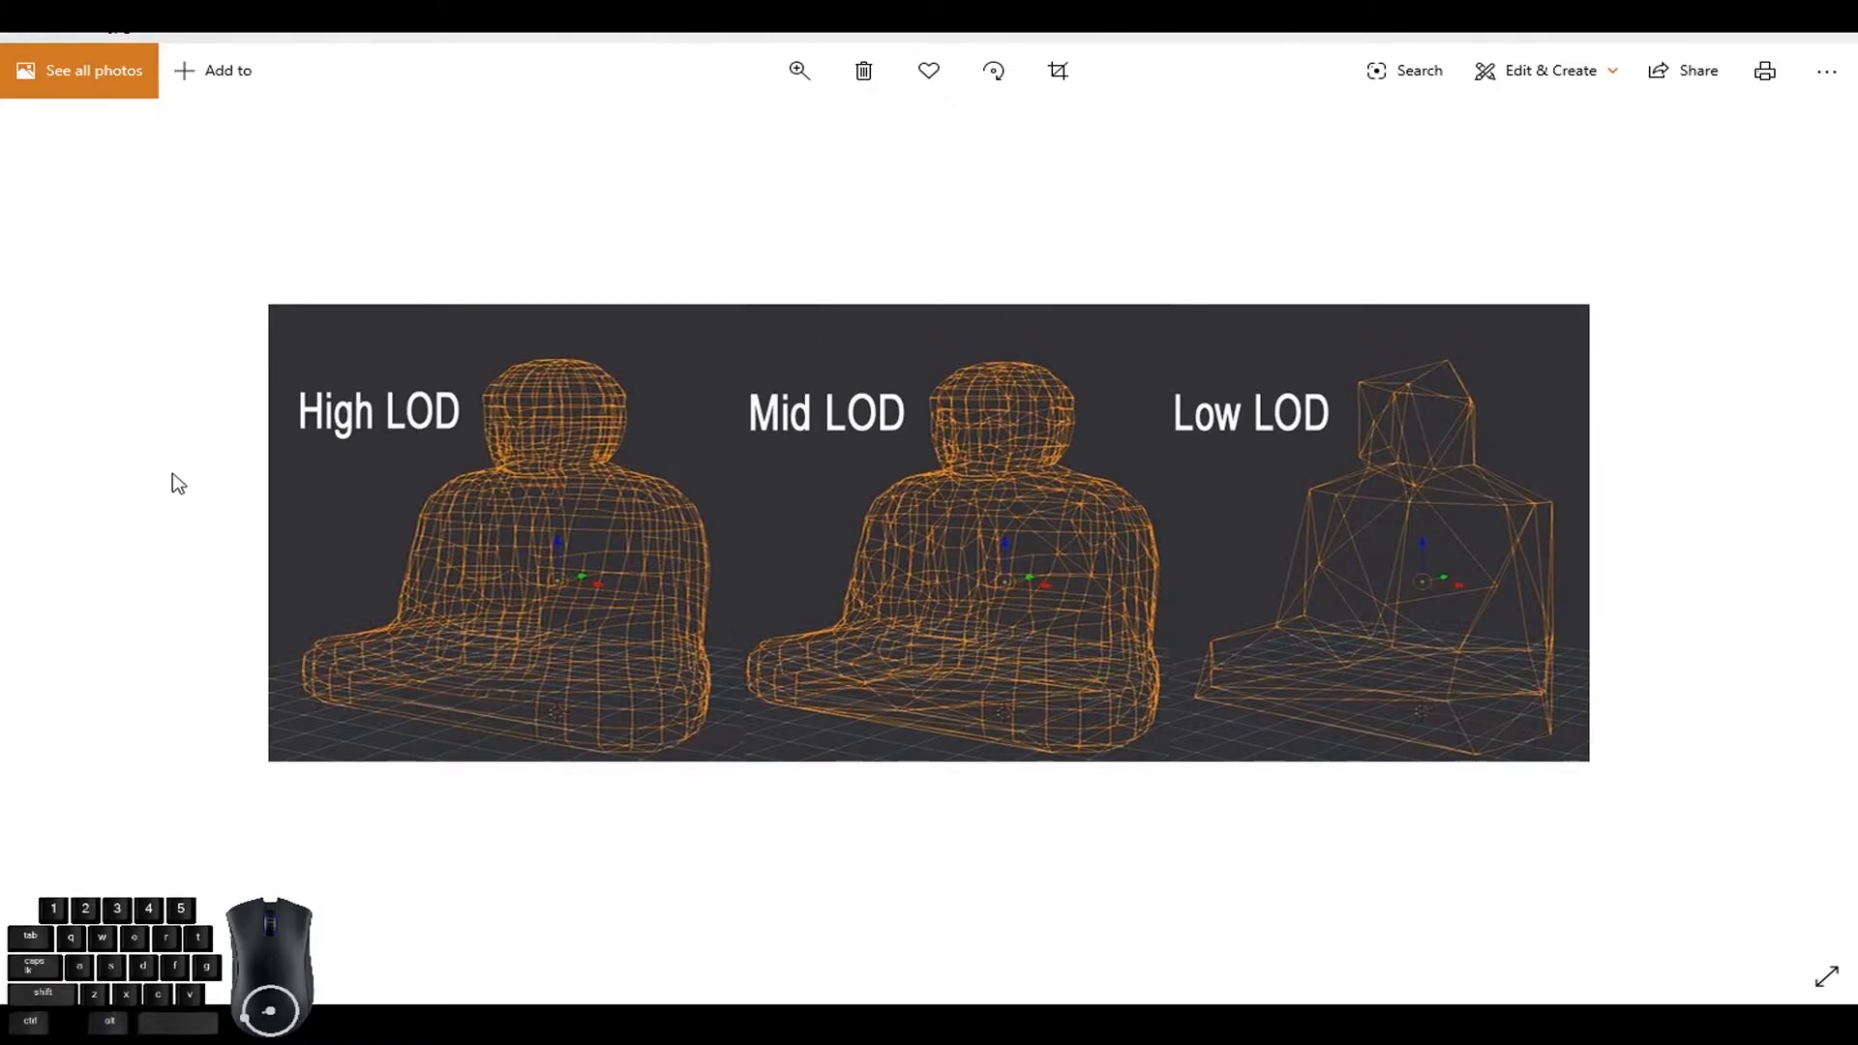
- Compare the body topology picture with the High, Mid and Low LOD picture, and switch to Maya
{"action": "left_click", "coordinate": [71, 519]}
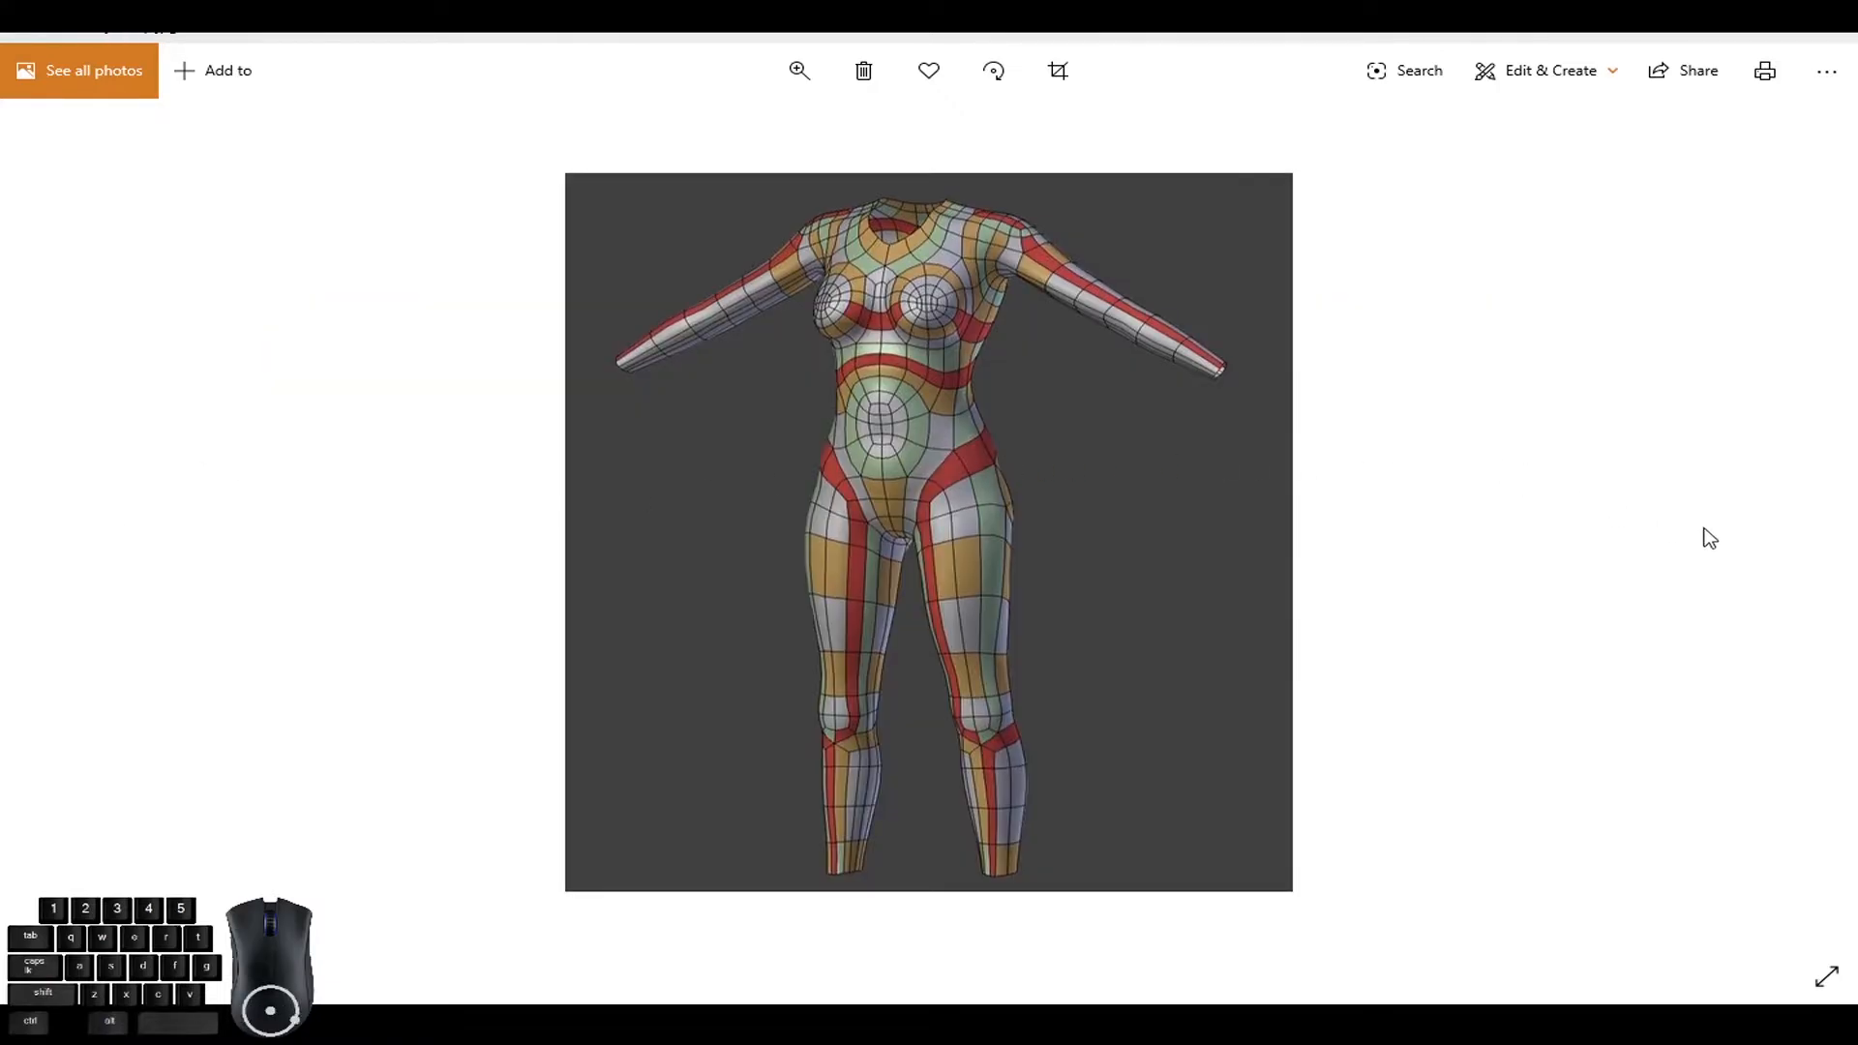
{"action": "left_click", "coordinate": [1791, 544]}
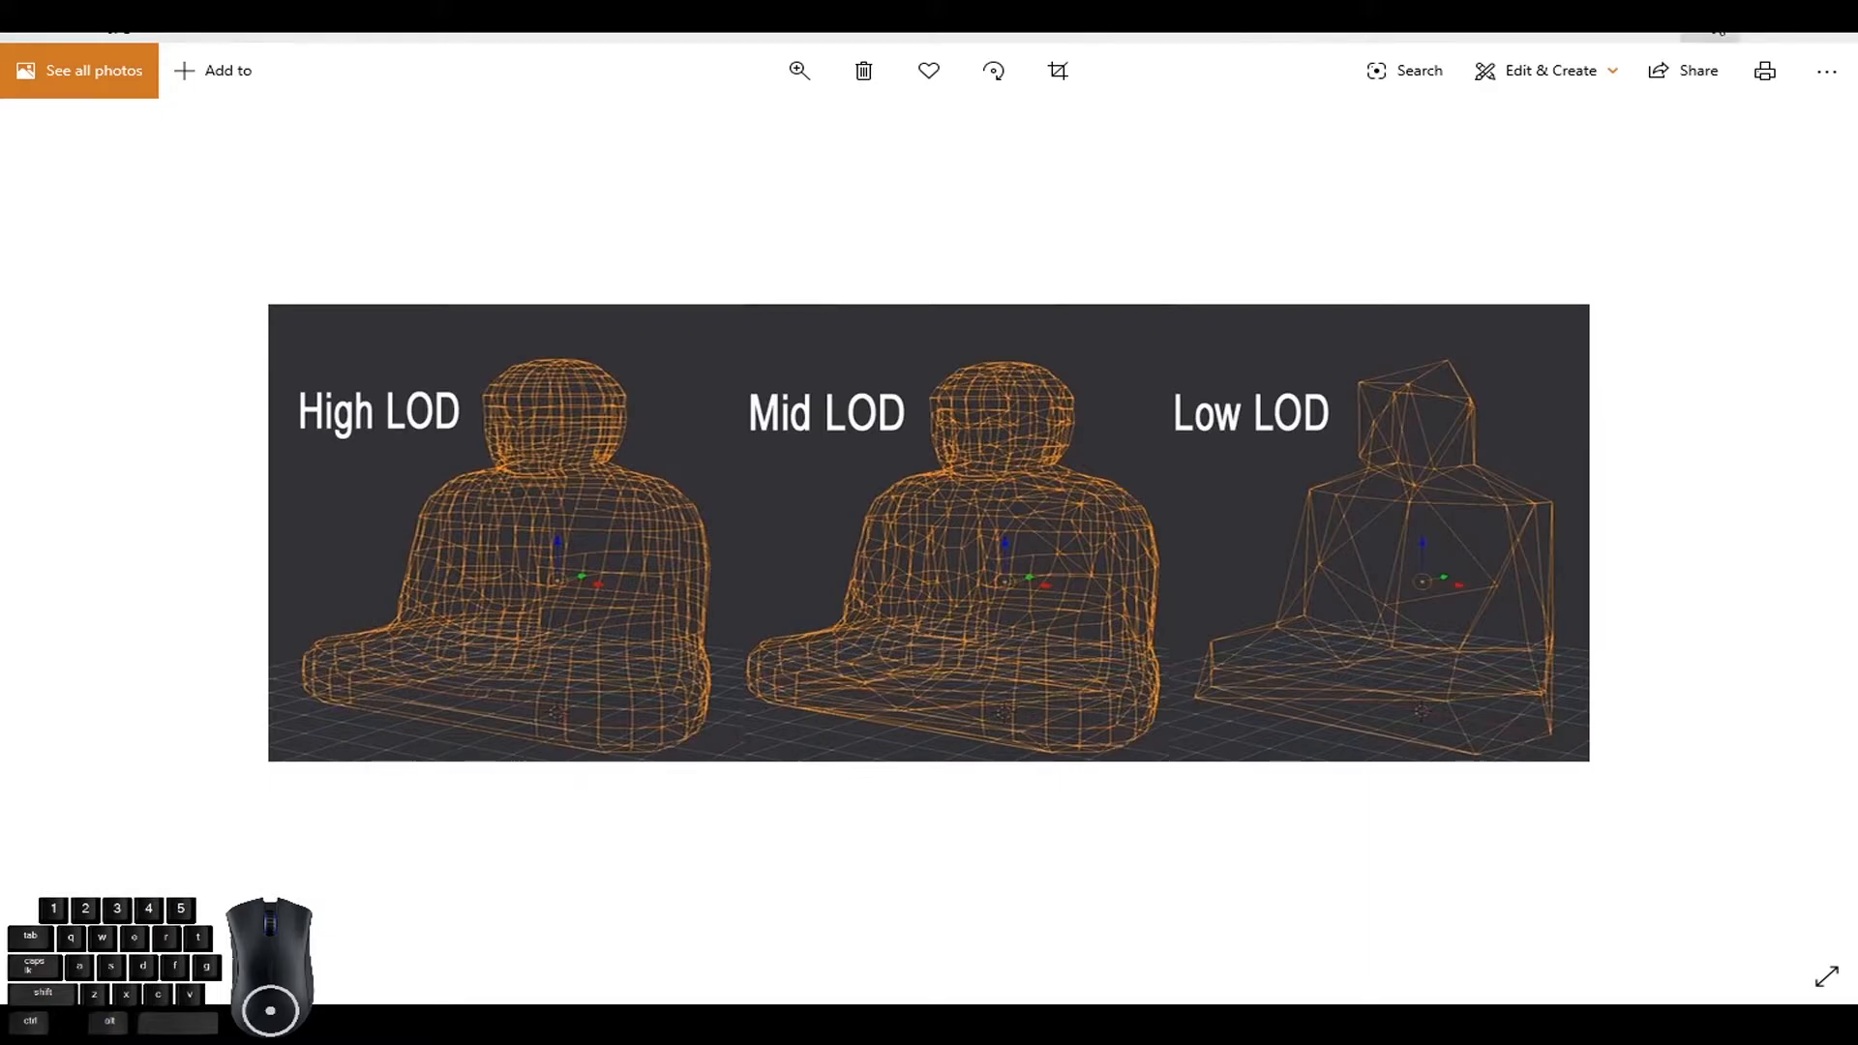
{"action": "left_click", "coordinate": [1714, 24]}
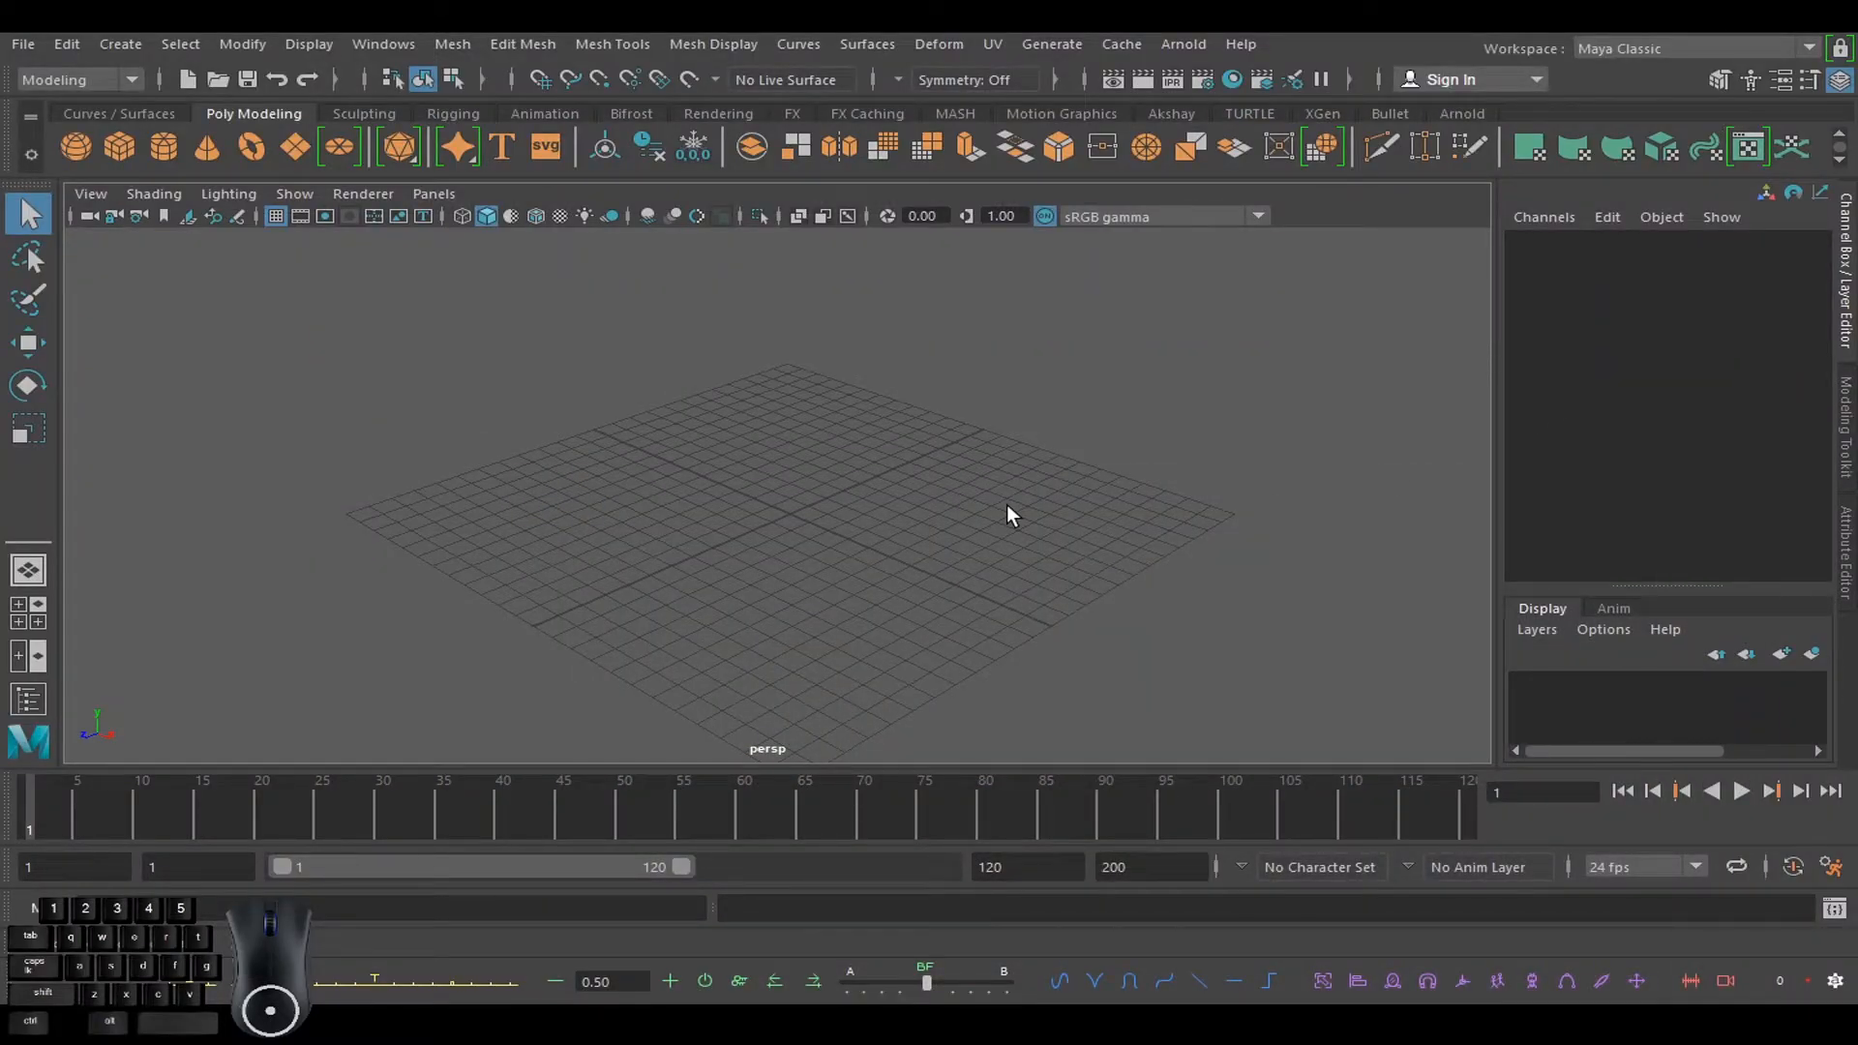
- Create a default polygon sphere, cube, cylinder, cone and torus at the grid origin
{"action": "mouse_move", "coordinate": [812, 489]}
{"action": "middle_mouse_down", "text": "alt"}
{"action": "mouse_move", "coordinate": [771, 477]}
{"action": "mouse_move", "coordinate": [818, 501]}
{"action": "middle_mouse_up", "text": "alt"}
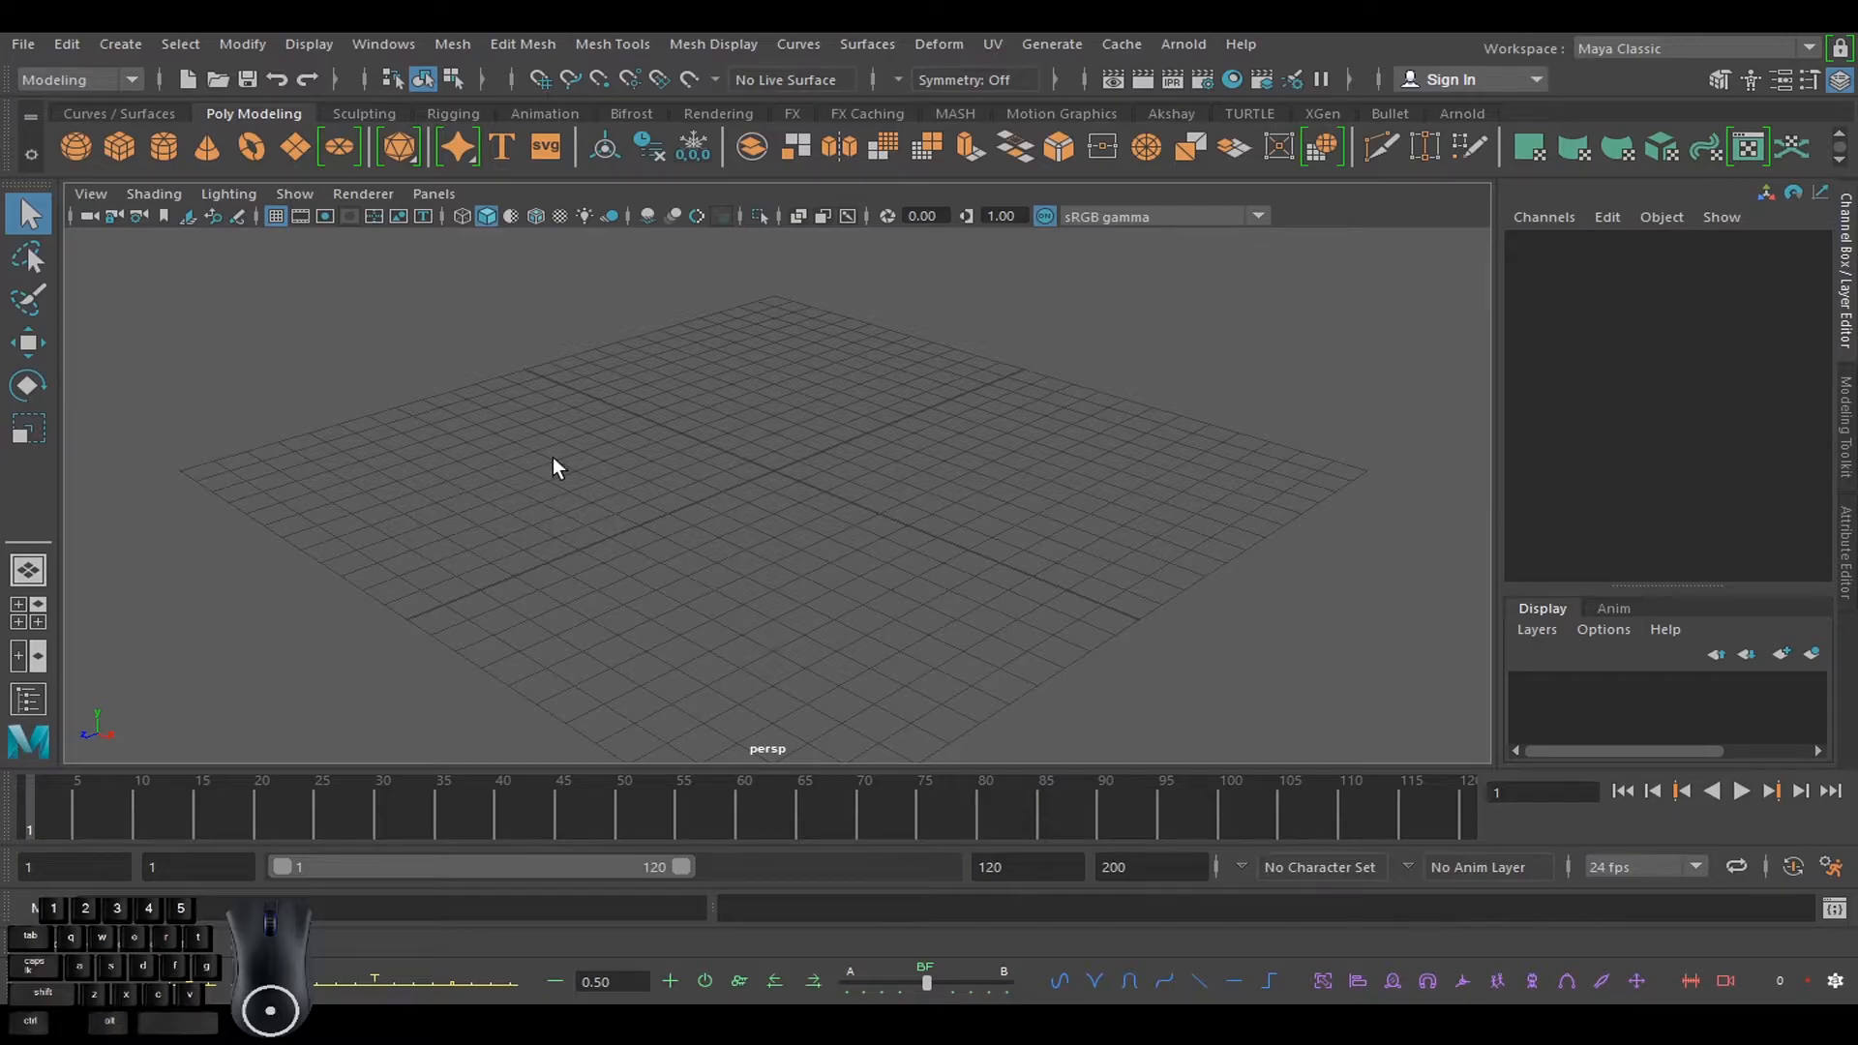
{"action": "left_click", "coordinate": [78, 149]}
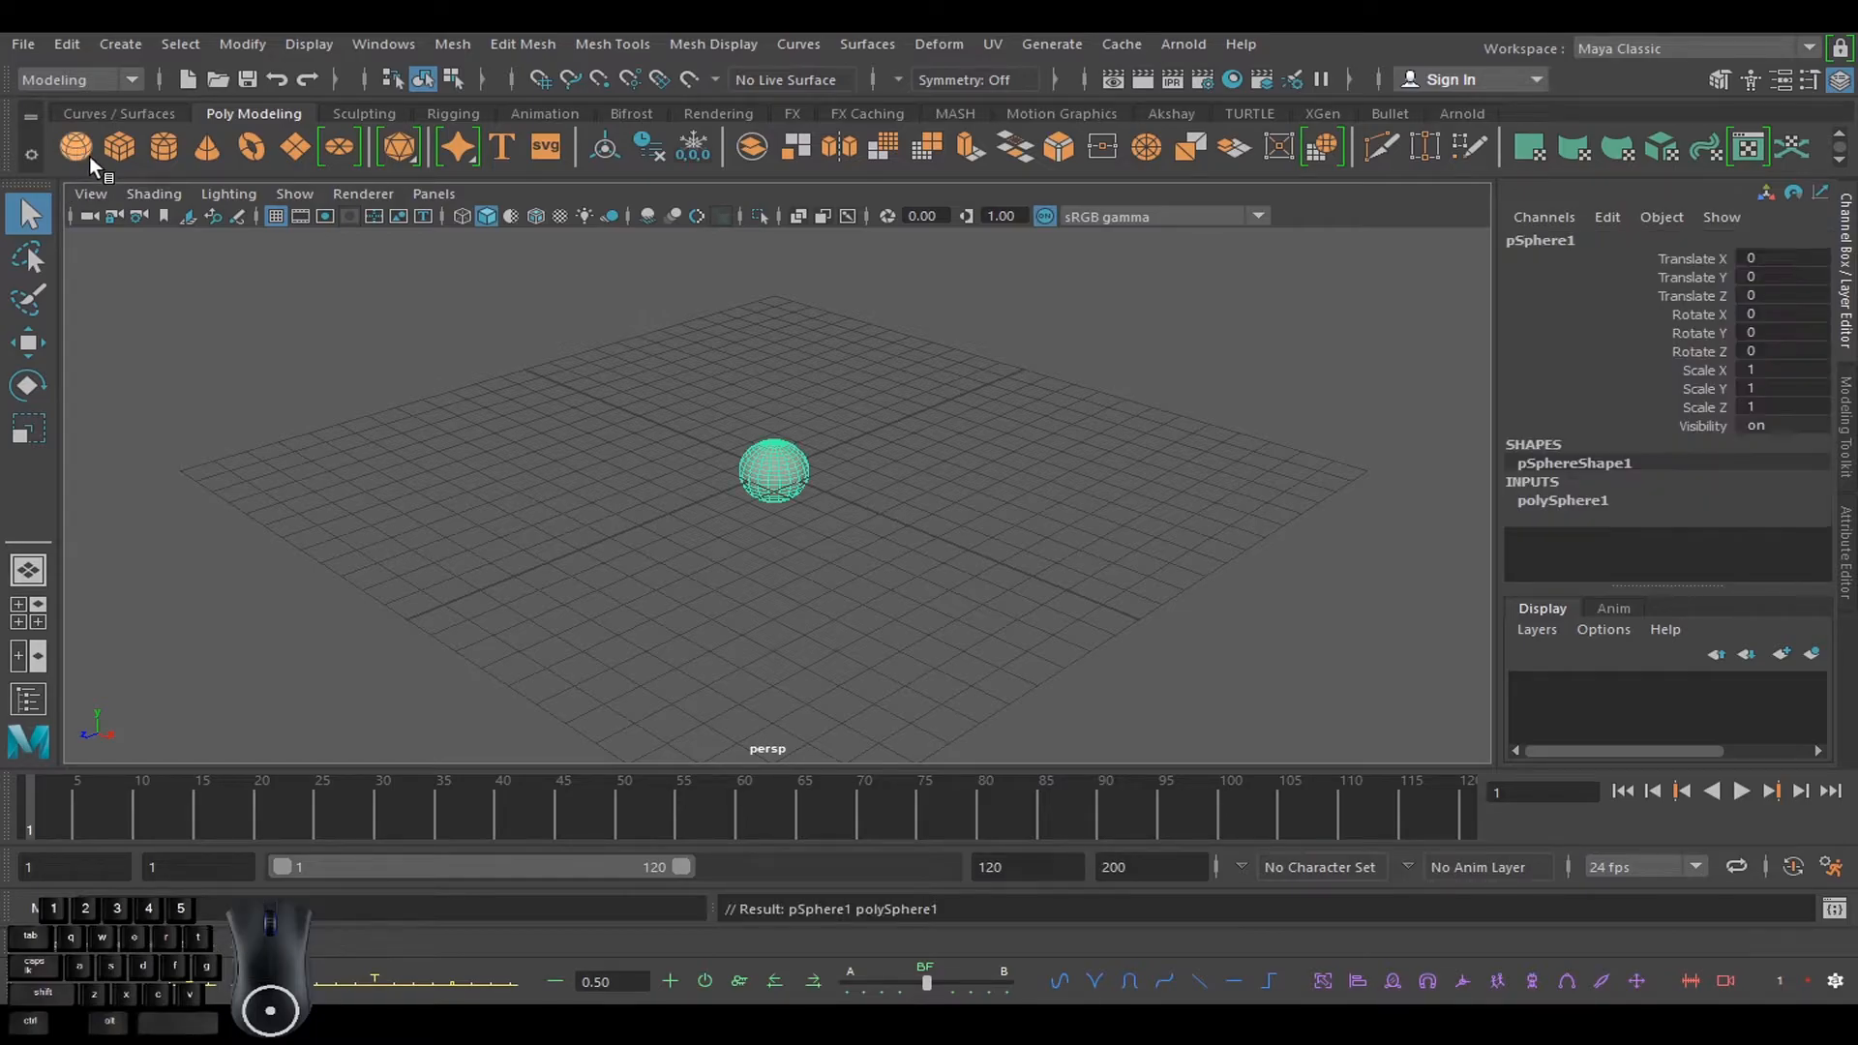
{"action": "left_click_drag", "start_coordinate": [1001, 493], "coordinate": [936, 443], "text": "alt"}
{"action": "left_click", "coordinate": [936, 443]}
{"action": "left_click", "coordinate": [110, 142]}
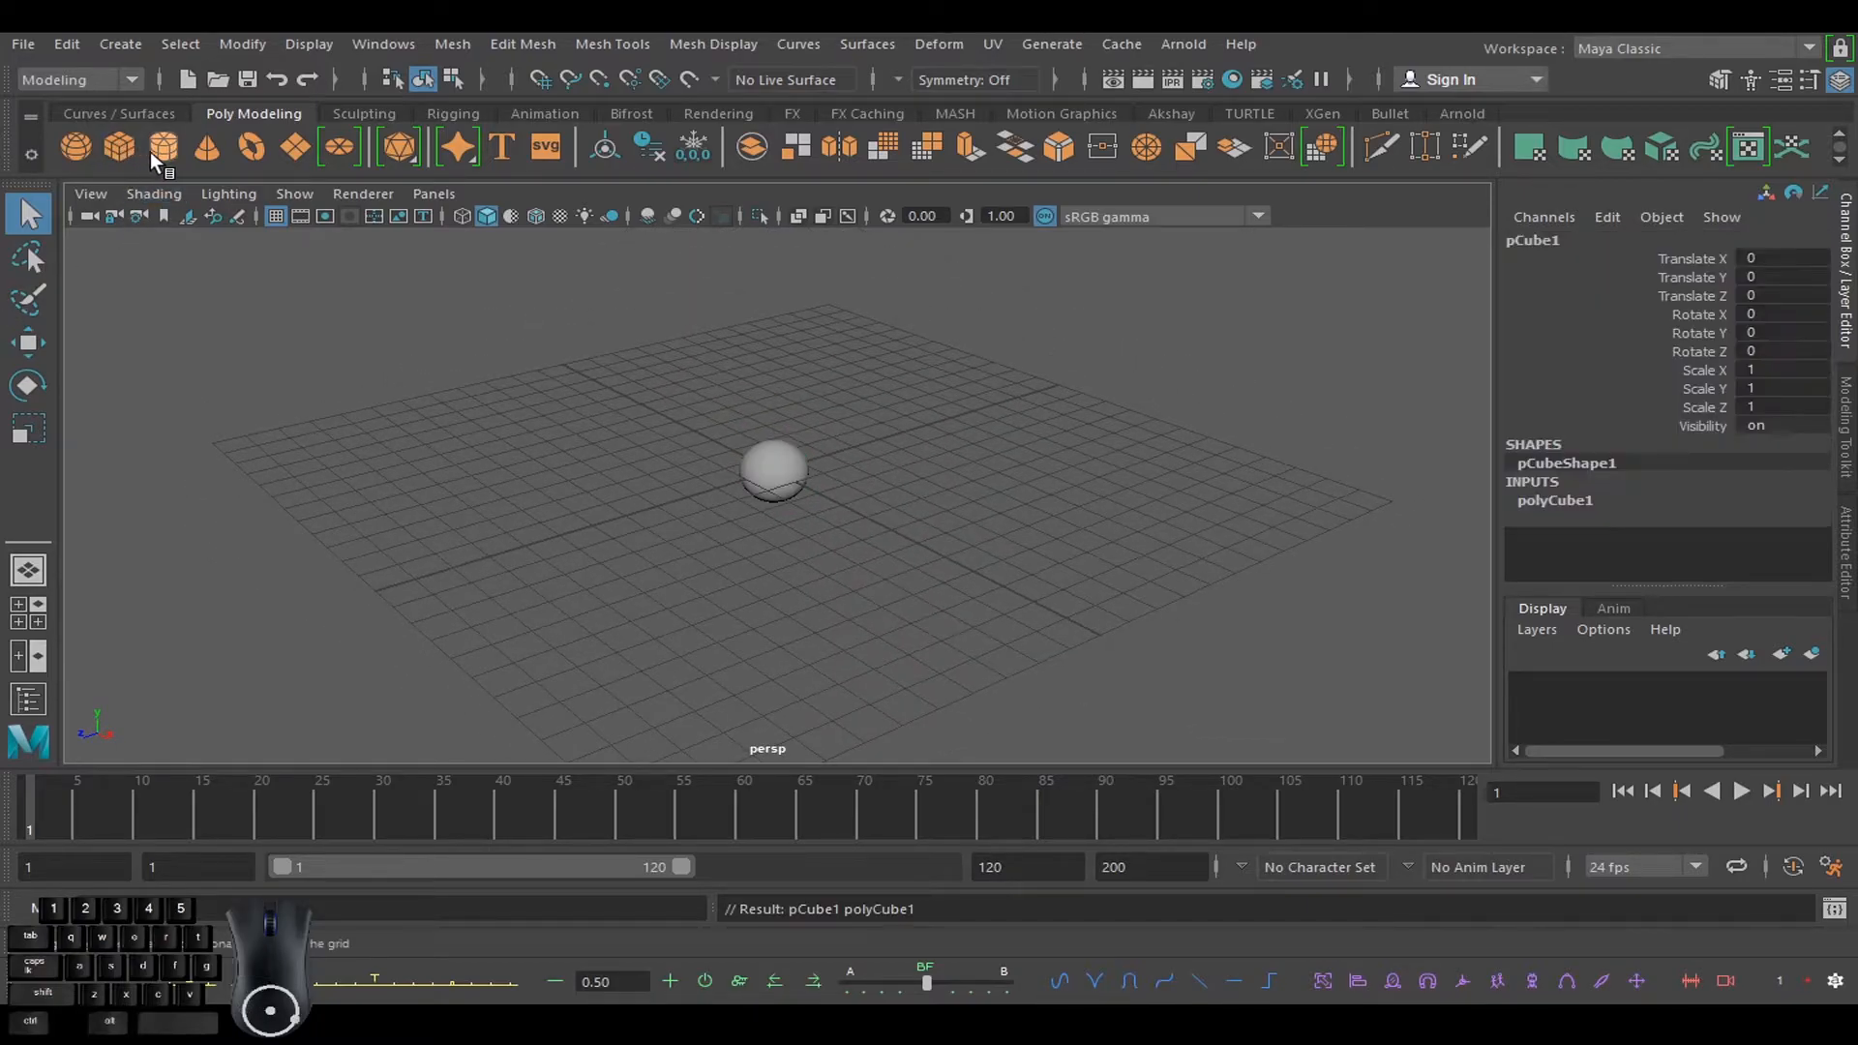
{"action": "left_click", "coordinate": [164, 148]}
{"action": "left_click", "coordinate": [251, 148]}
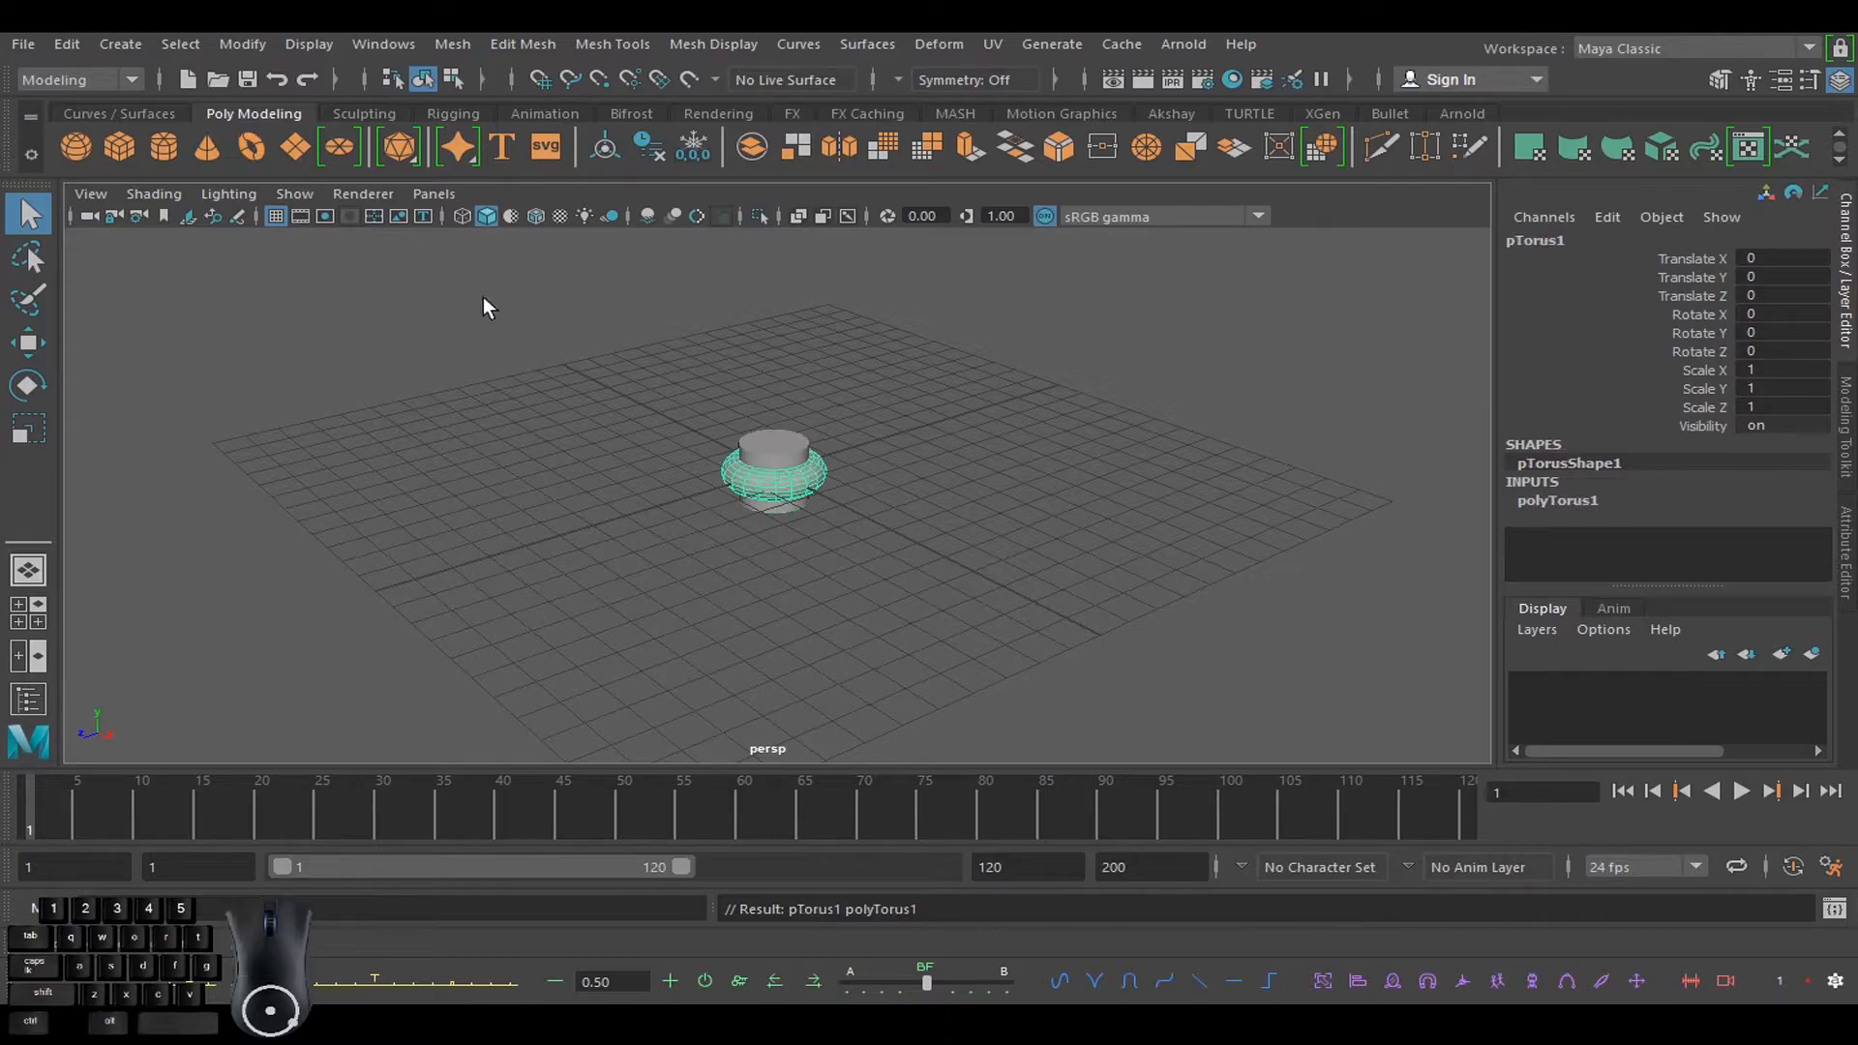
- Move the torus, cylinder, sphere, cube and cone apart across the grid so that each primitive stands on its own
{"action": "right_click_drag", "start_coordinate": [897, 502], "coordinate": [833, 481], "text": "alt"}
{"action": "key", "text": "w"}
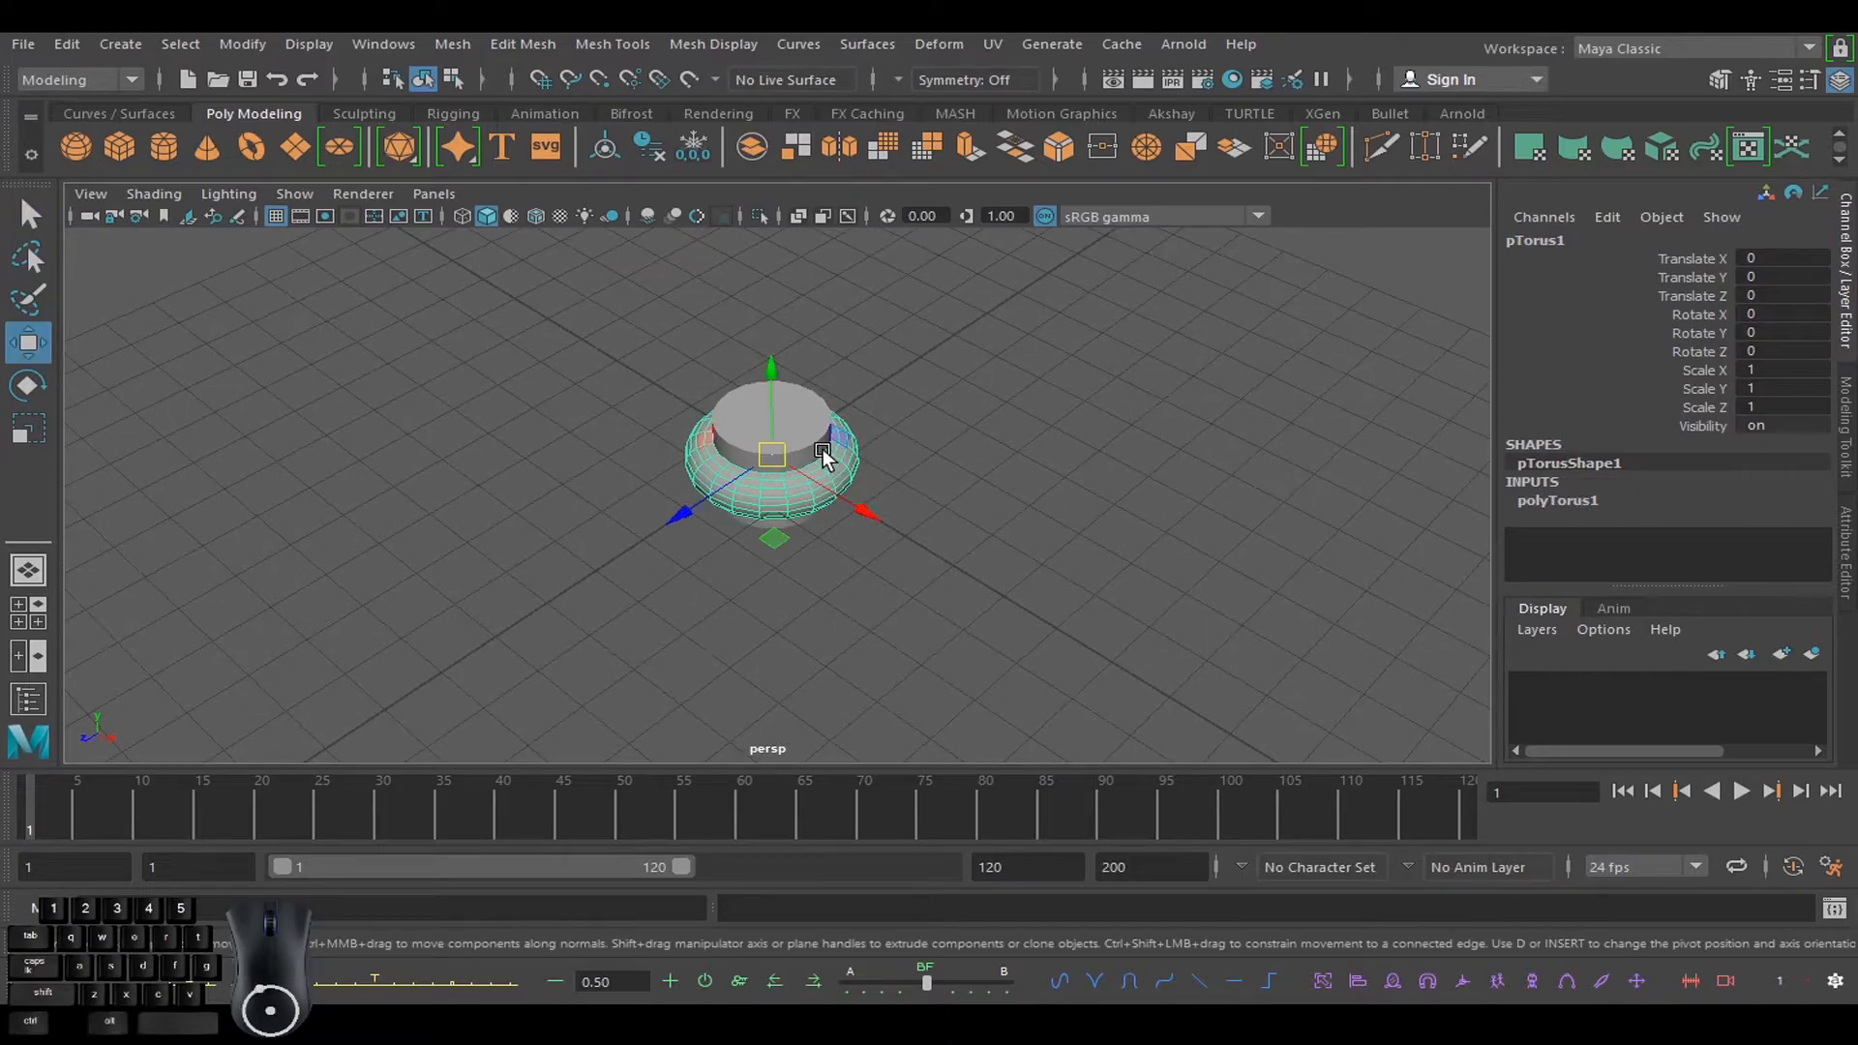
{"action": "left_click_drag", "start_coordinate": [770, 528], "coordinate": [237, 581]}
{"action": "left_click", "coordinate": [767, 468]}
{"action": "left_click_drag", "start_coordinate": [767, 540], "coordinate": [1103, 466]}
{"action": "left_click", "coordinate": [801, 468]}
{"action": "left_click_drag", "start_coordinate": [758, 543], "coordinate": [421, 471]}
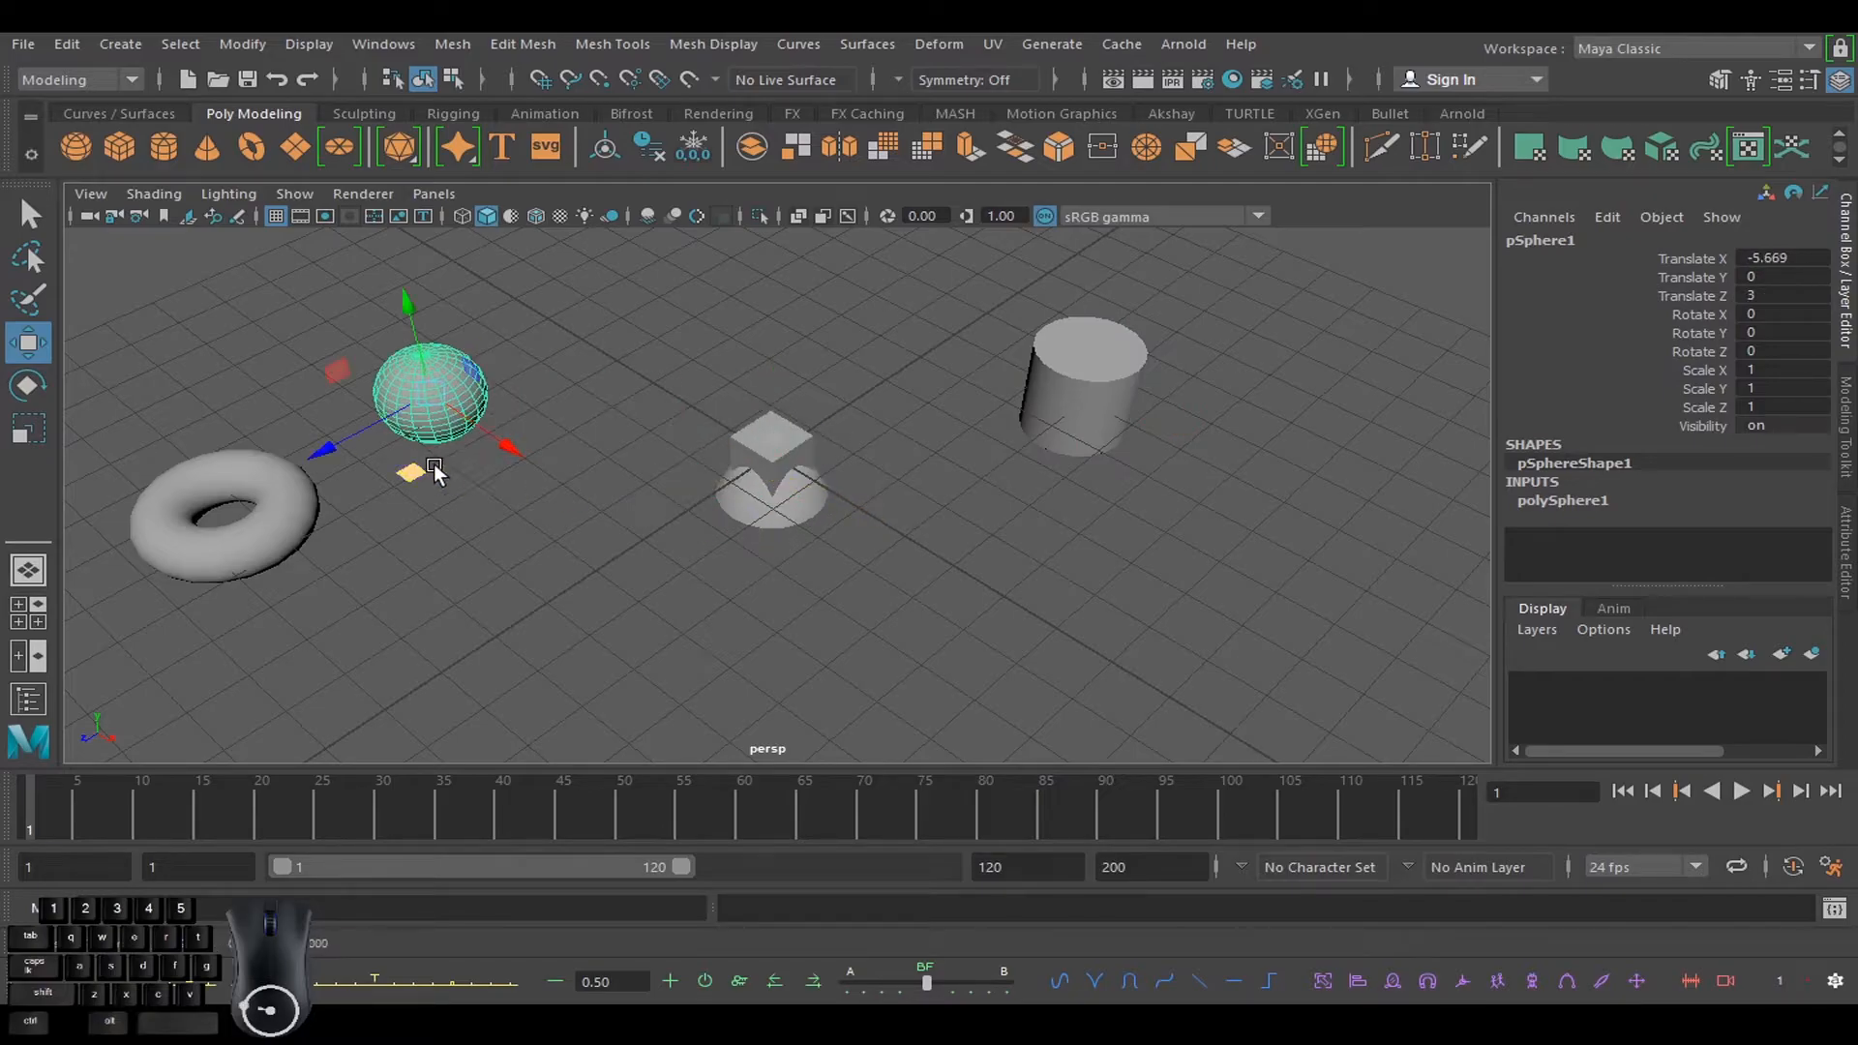
{"action": "left_click", "coordinate": [775, 439]}
{"action": "left_click_drag", "start_coordinate": [794, 549], "coordinate": [621, 402]}
{"action": "left_click", "coordinate": [769, 469]}
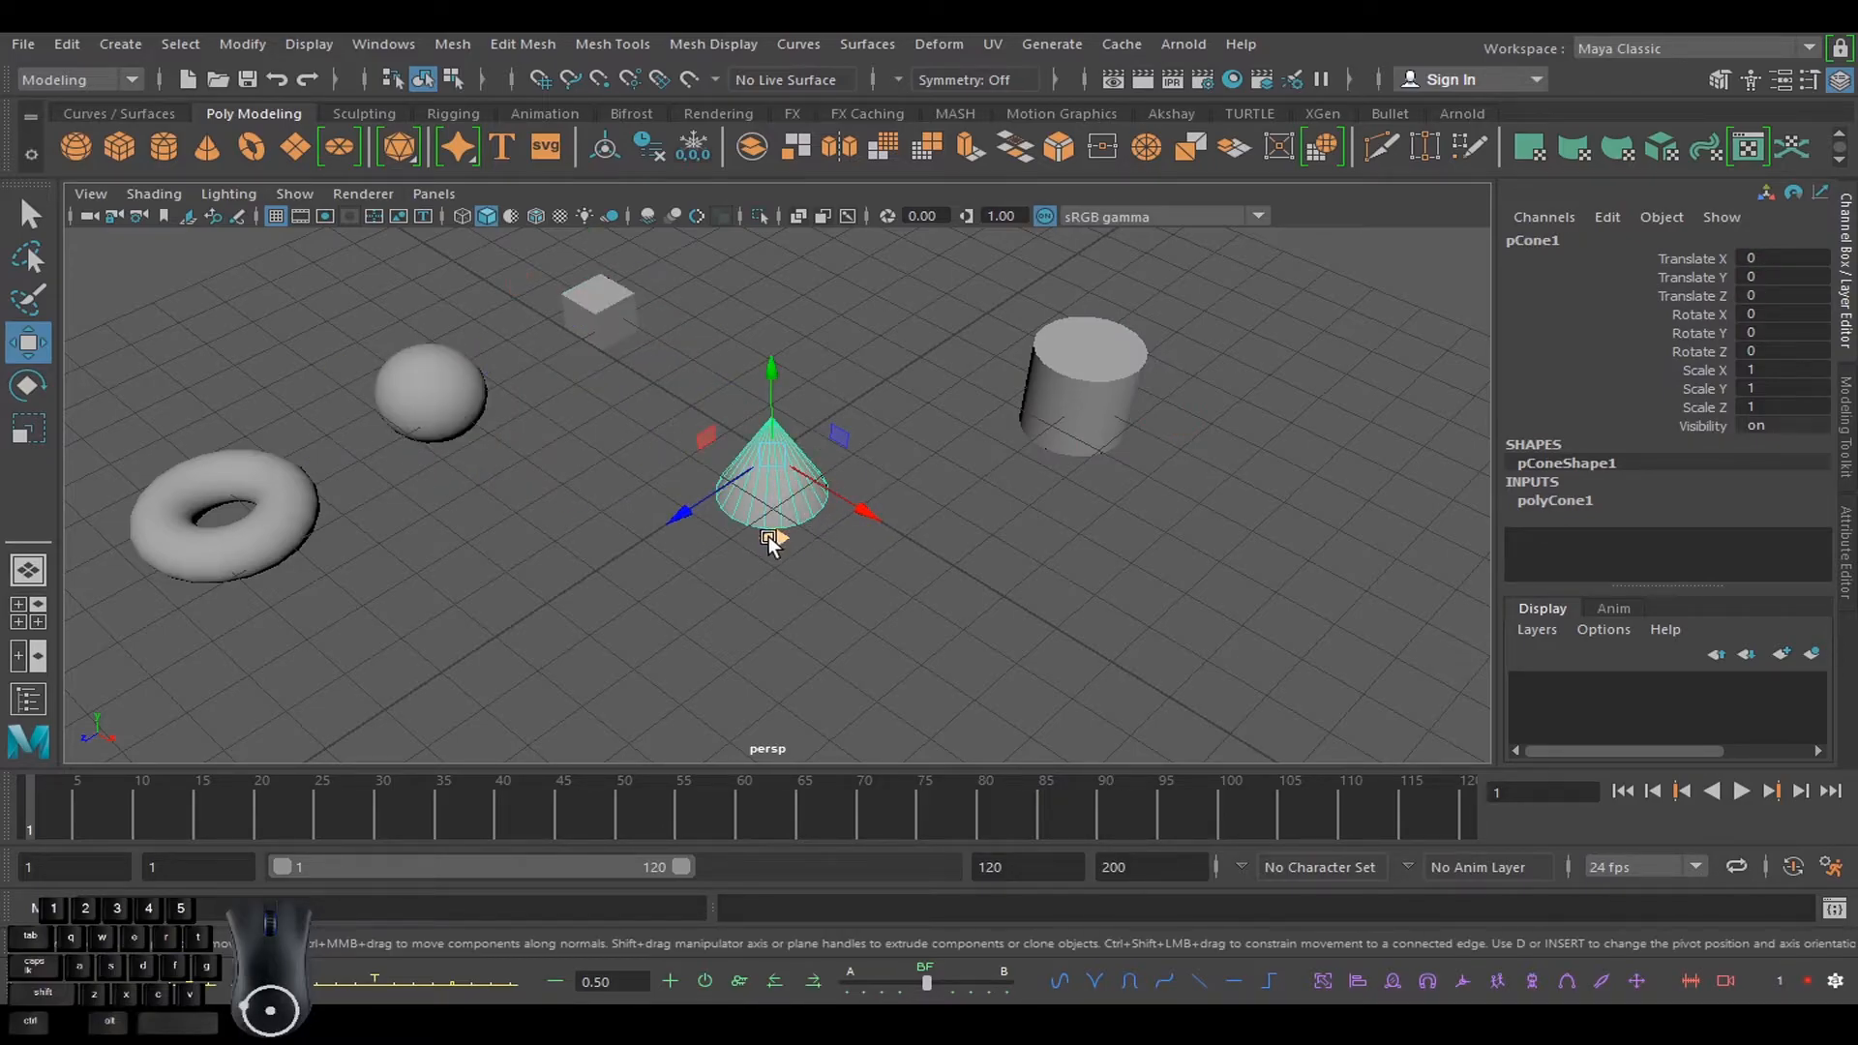
{"action": "left_click_drag", "start_coordinate": [777, 538], "coordinate": [929, 616]}
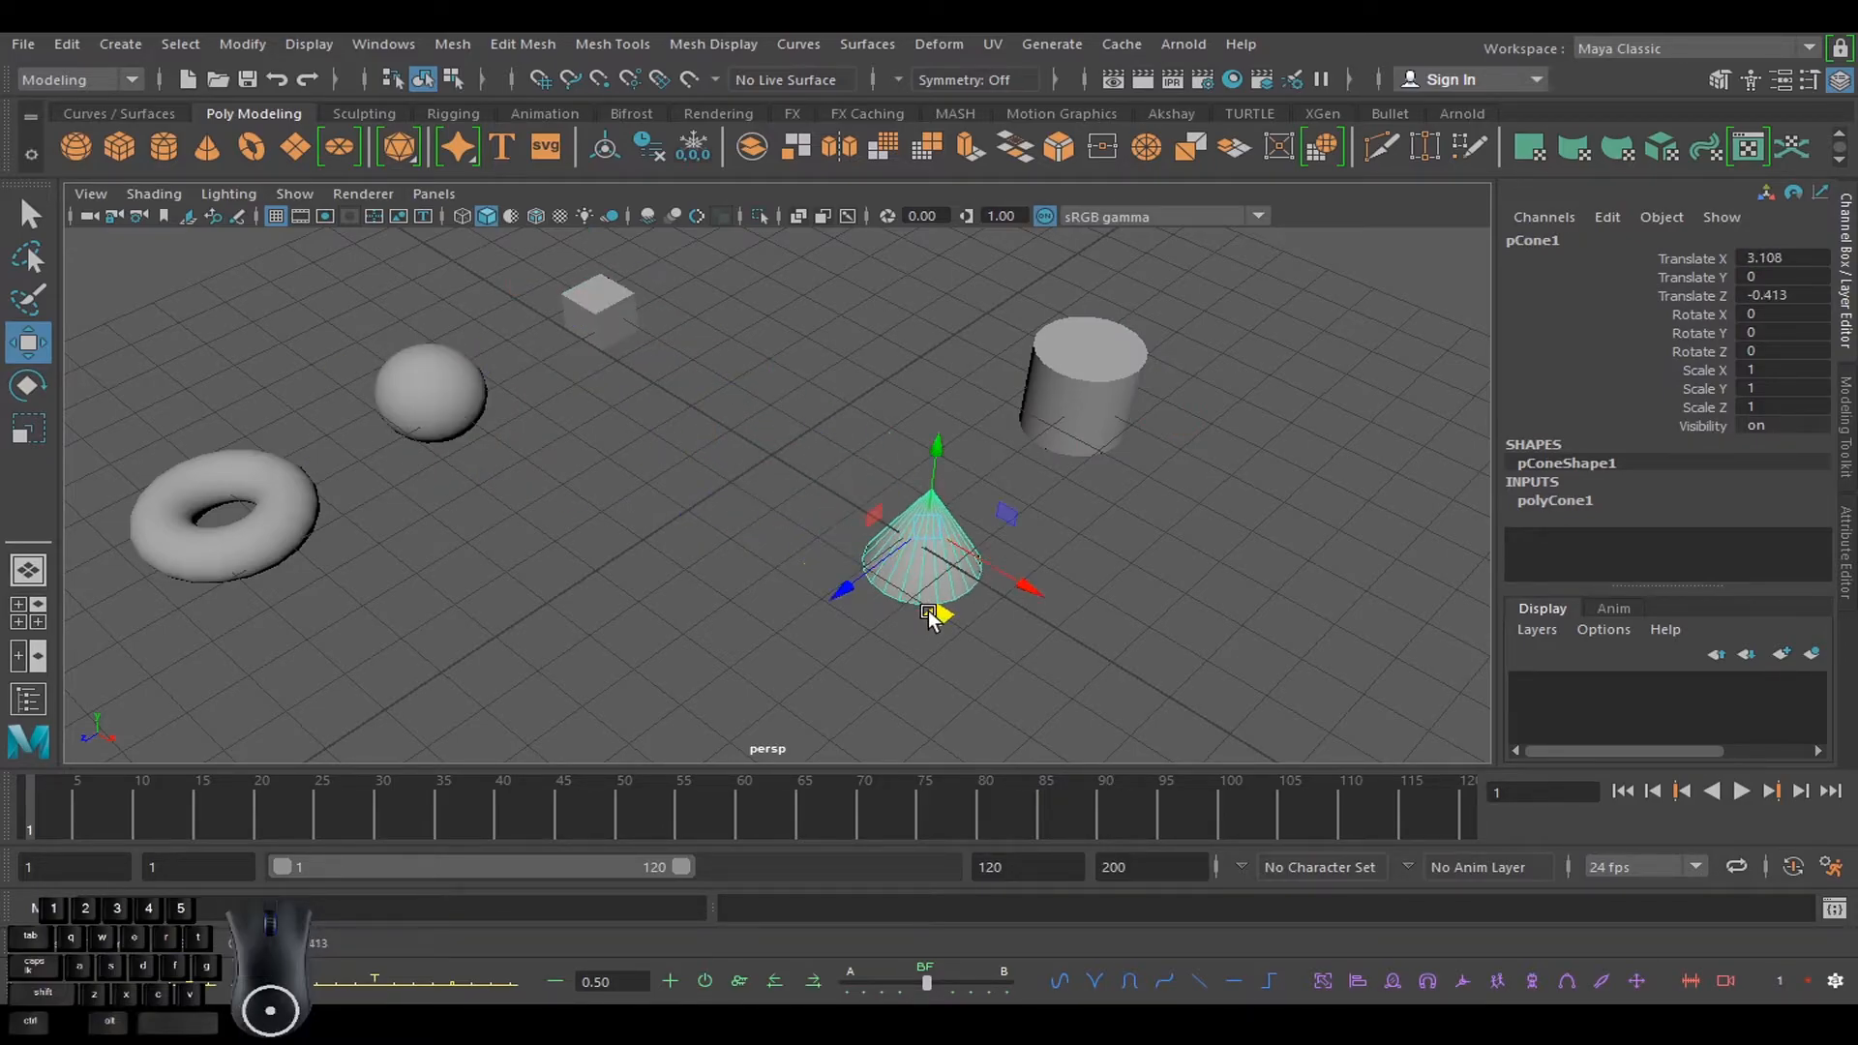
{"action": "left_click", "coordinate": [1104, 549]}
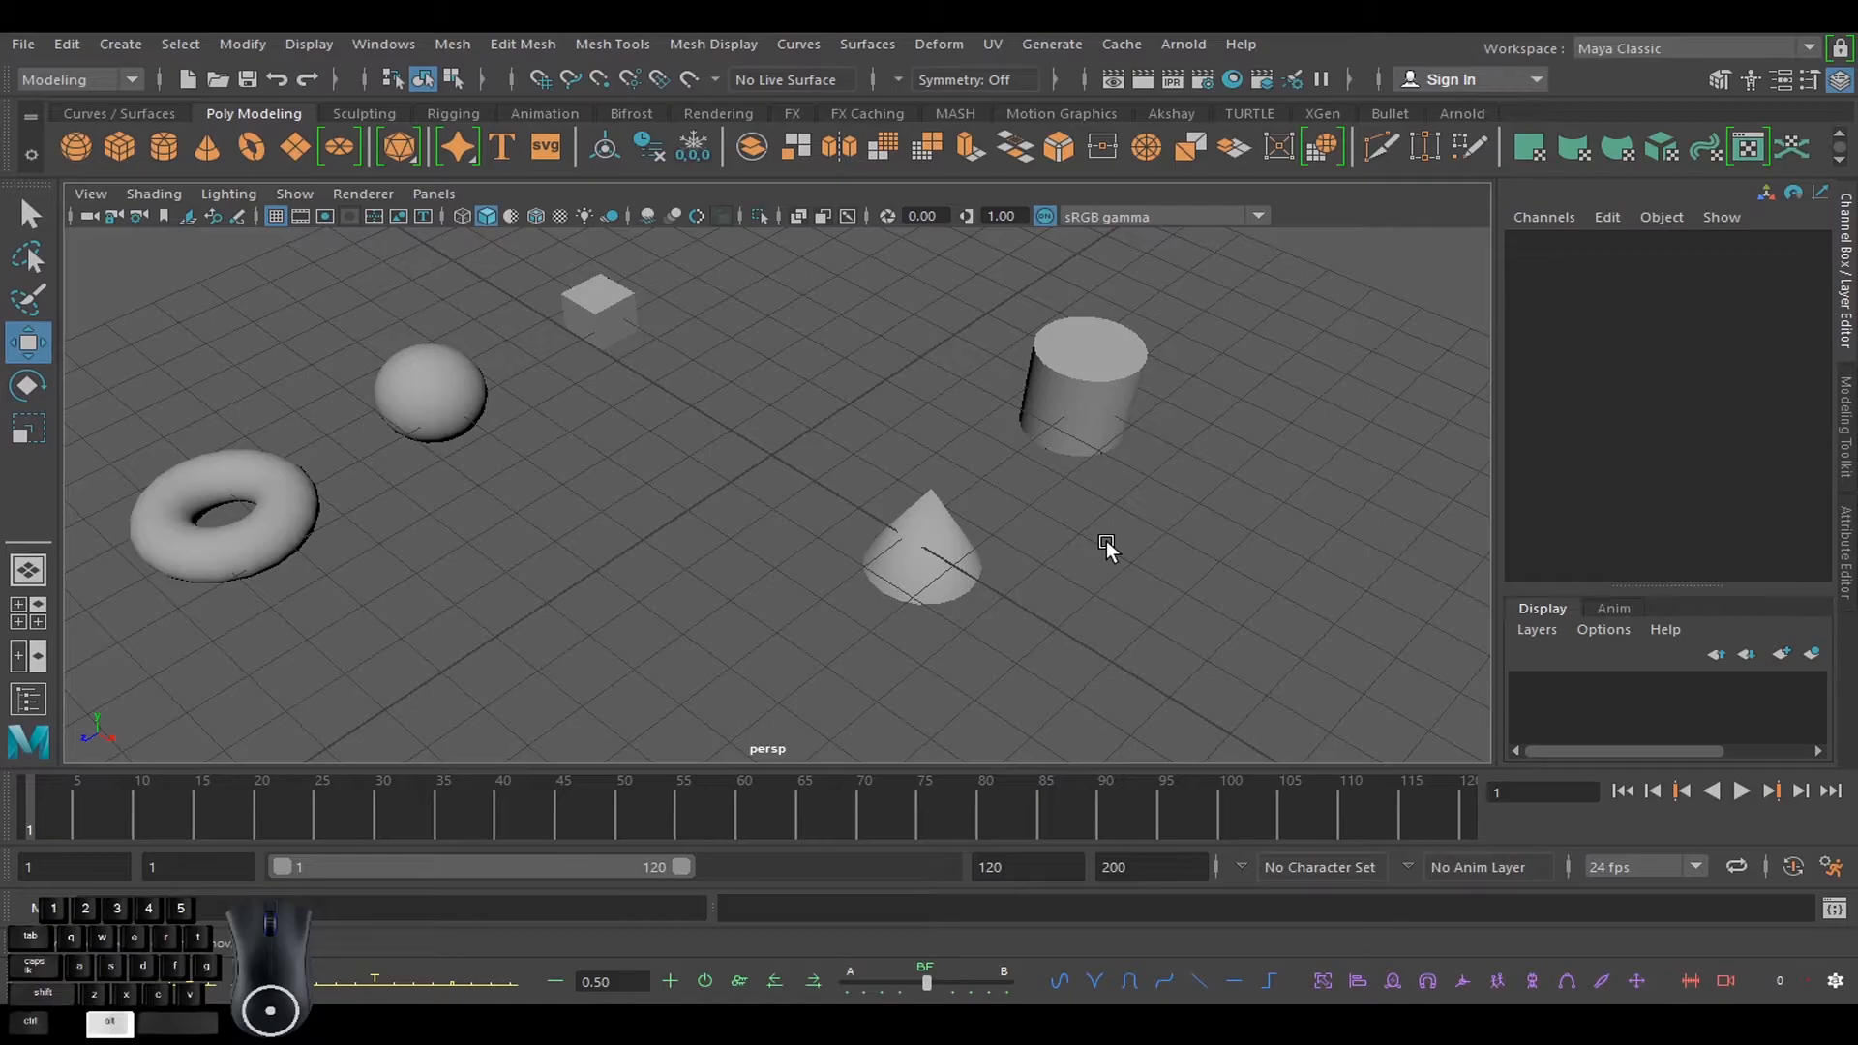
- Delete all five primitives from the scene
{"action": "left_click_drag", "start_coordinate": [1107, 543], "coordinate": [1070, 473], "text": "alt"}
{"action": "left_click_drag", "start_coordinate": [249, 668], "coordinate": [1137, 333]}
{"action": "key", "text": "Delete"}
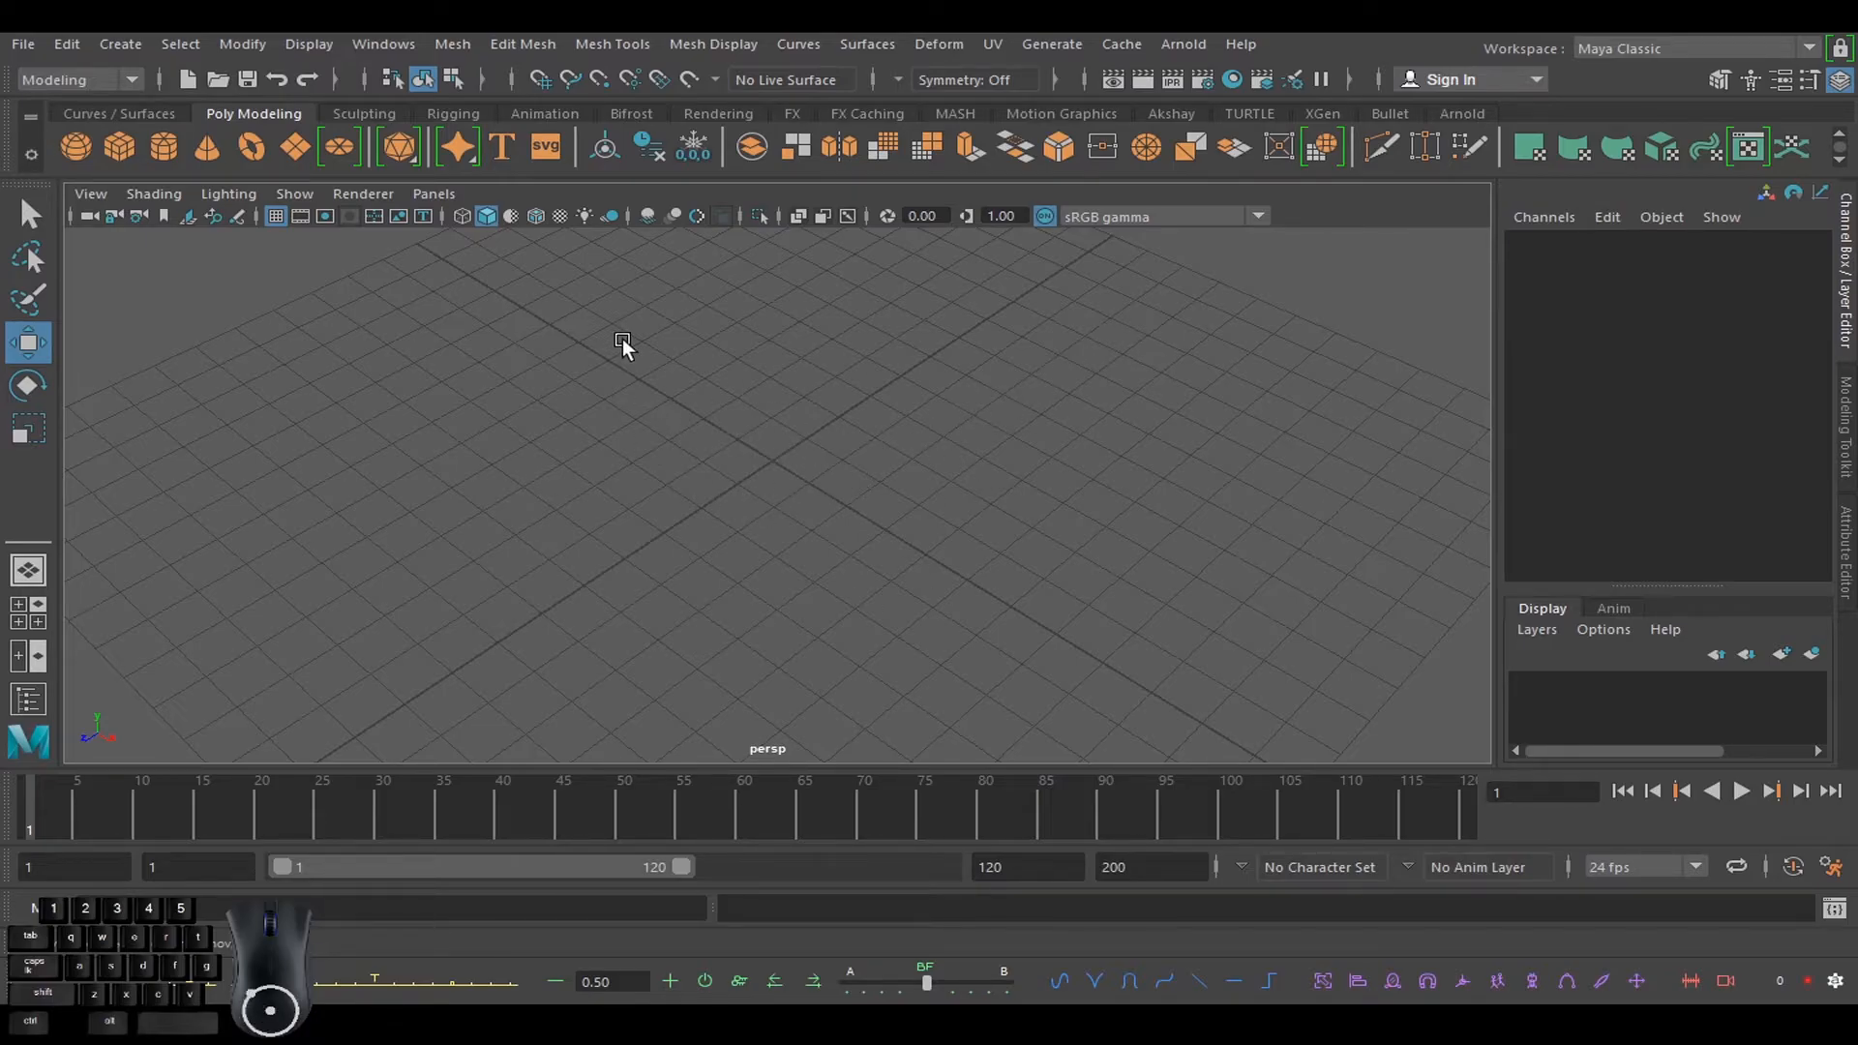
- Turn on Interactive Creation for polygon primitives
{"action": "left_click", "coordinate": [123, 46]}
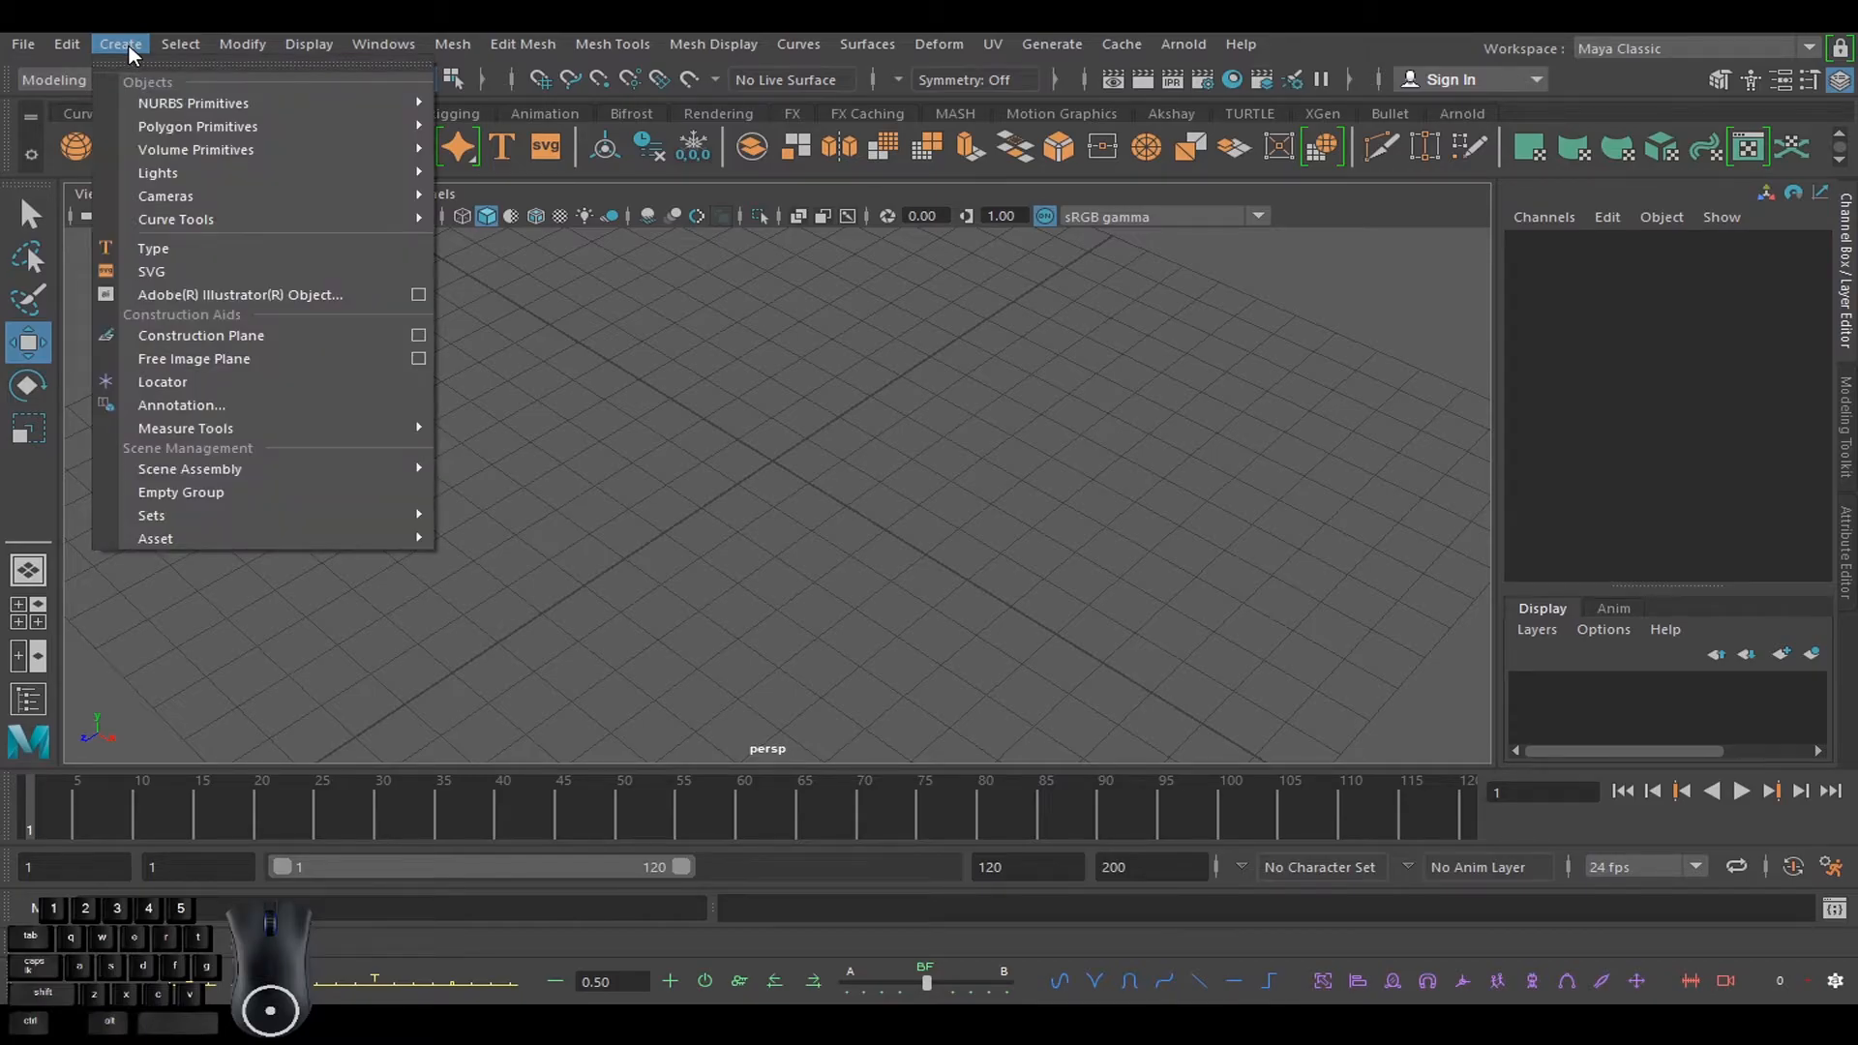
{"action": "mouse_move", "coordinate": [410, 149]}
{"action": "mouse_move", "coordinate": [334, 127]}
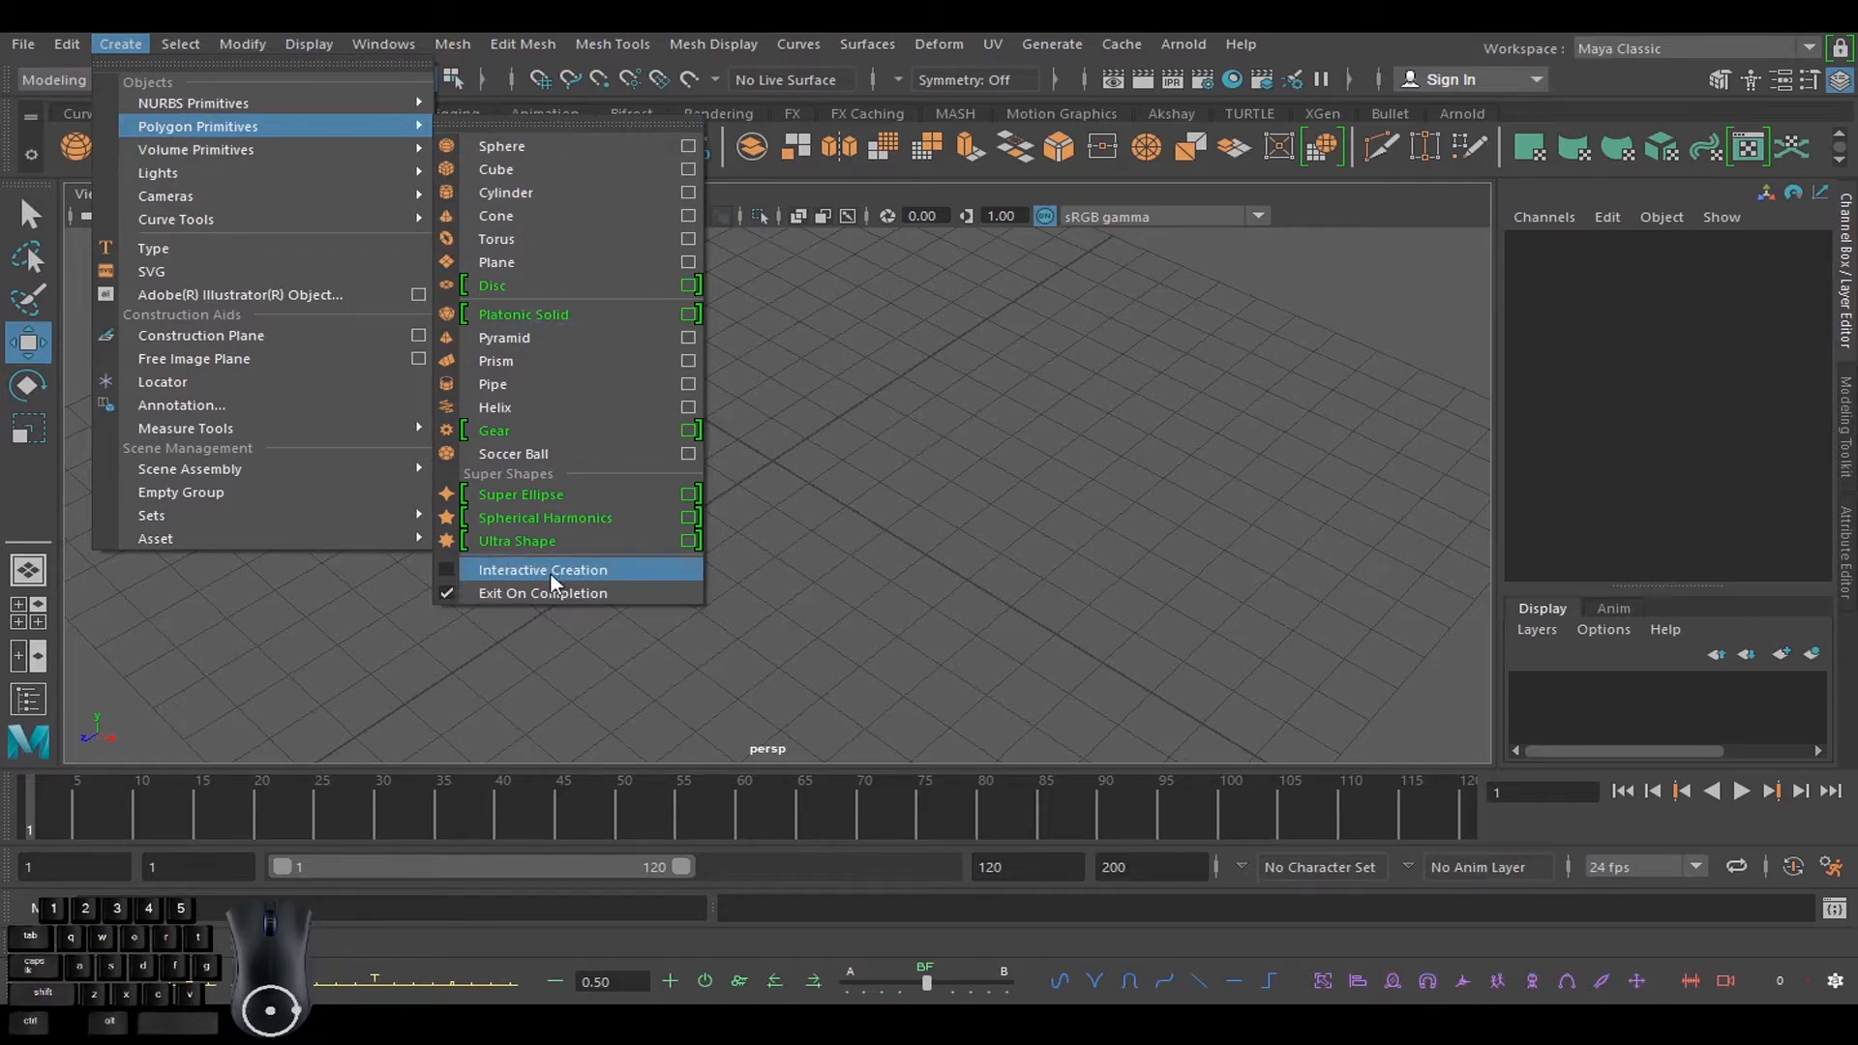
{"action": "left_click", "coordinate": [442, 573]}
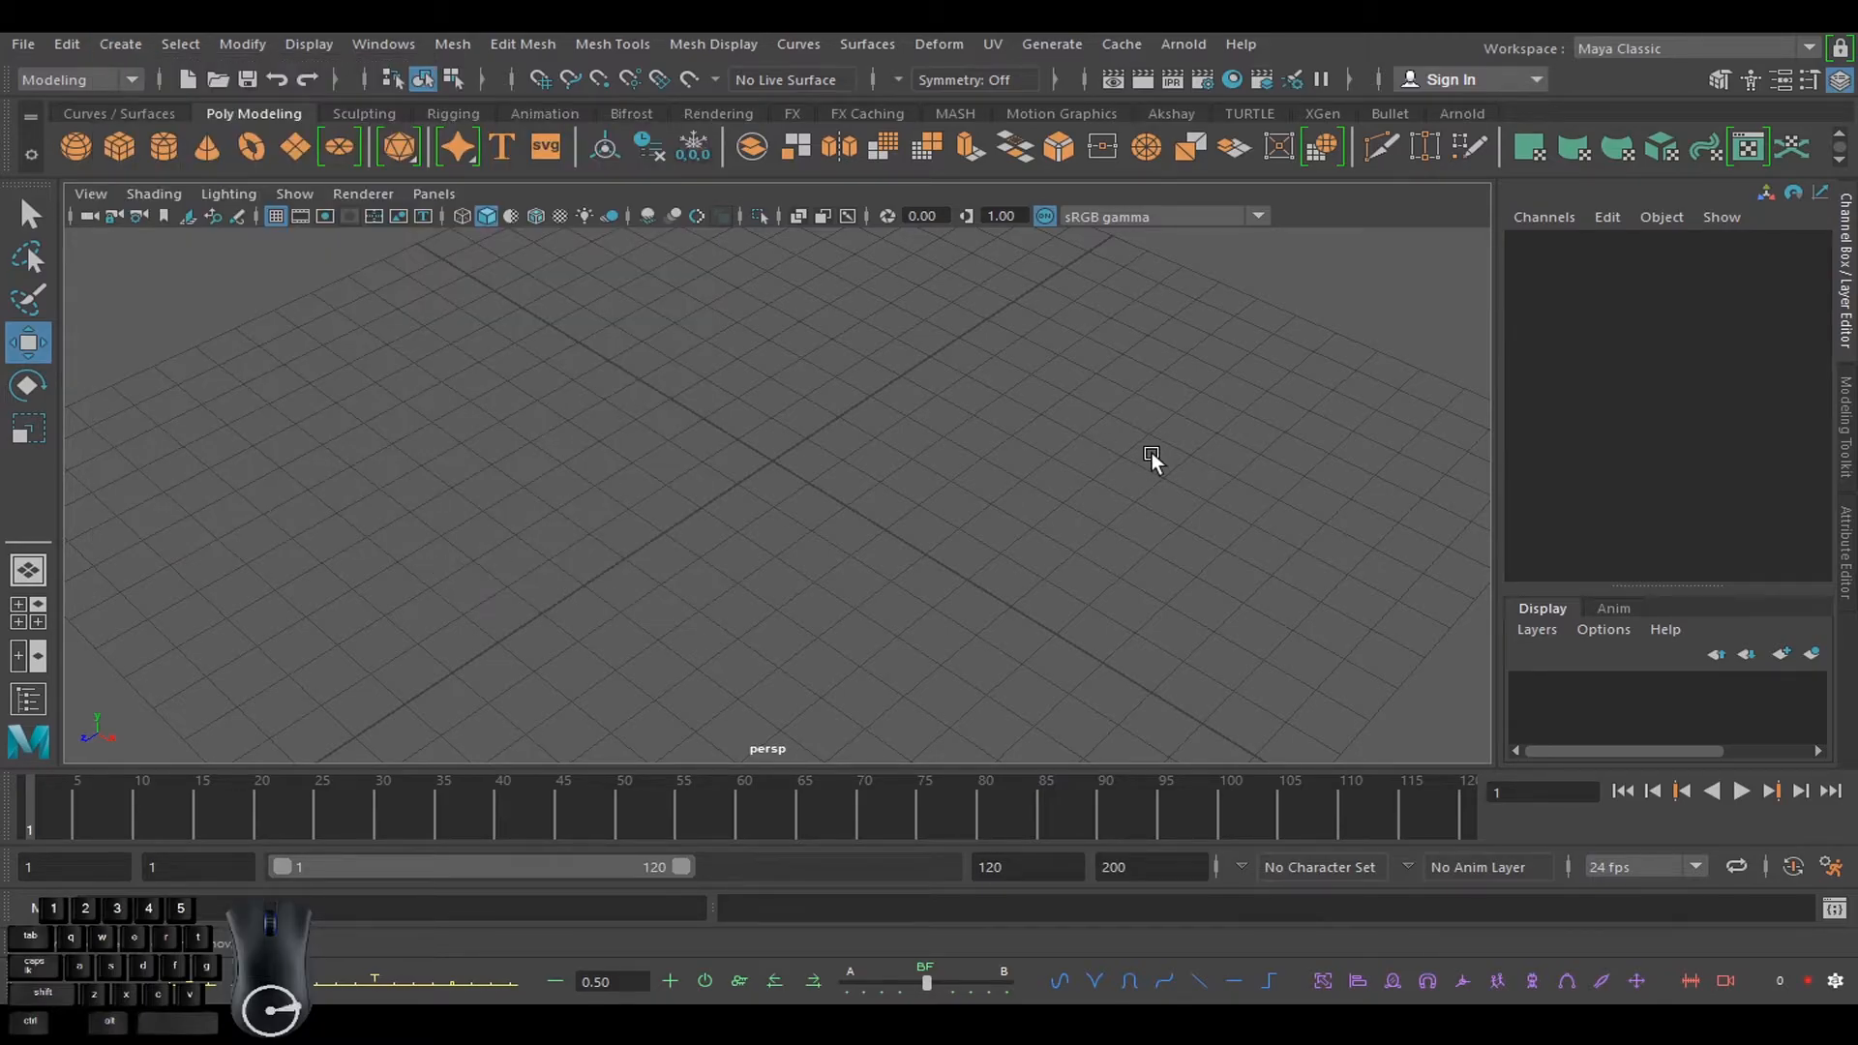
- Draw a polygon sphere of about 4.27 radius at the grid centre, try radius 1, and set its radius to 4
{"action": "left_click", "coordinate": [75, 147]}
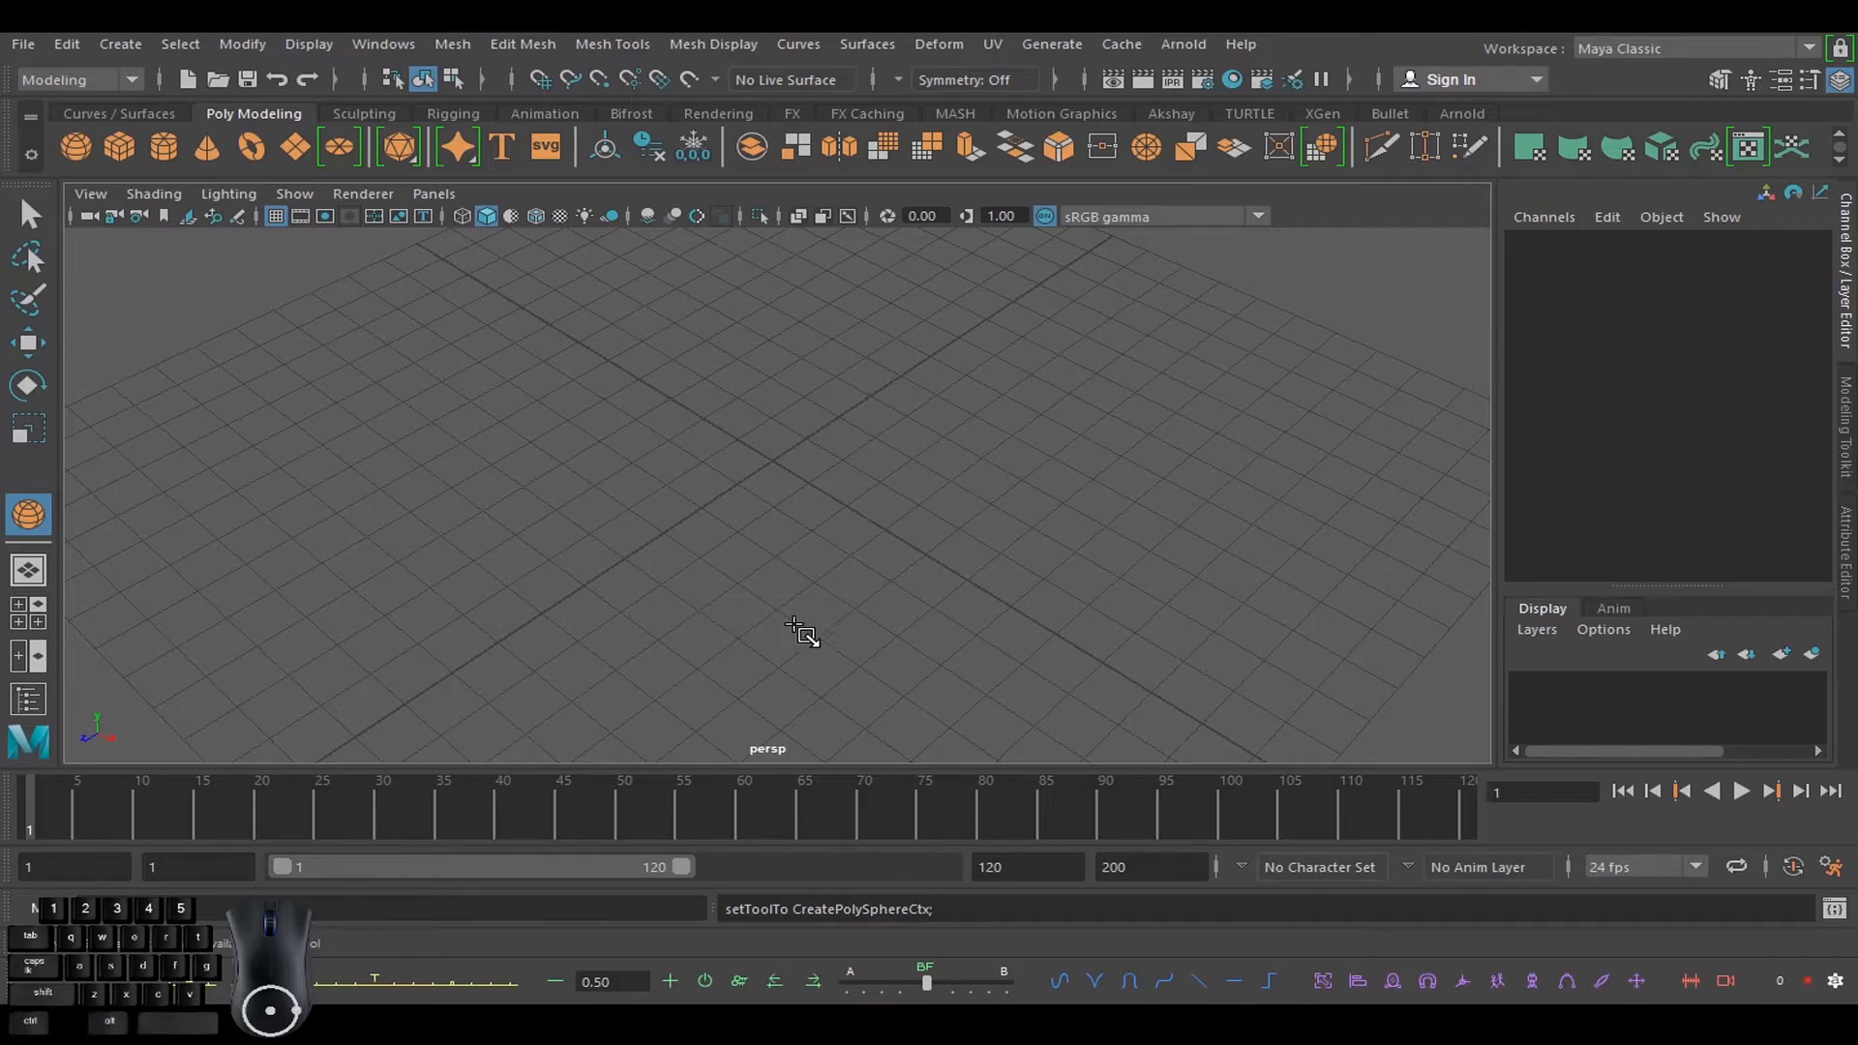
{"action": "left_click_drag", "start_coordinate": [774, 462], "coordinate": [1036, 551]}
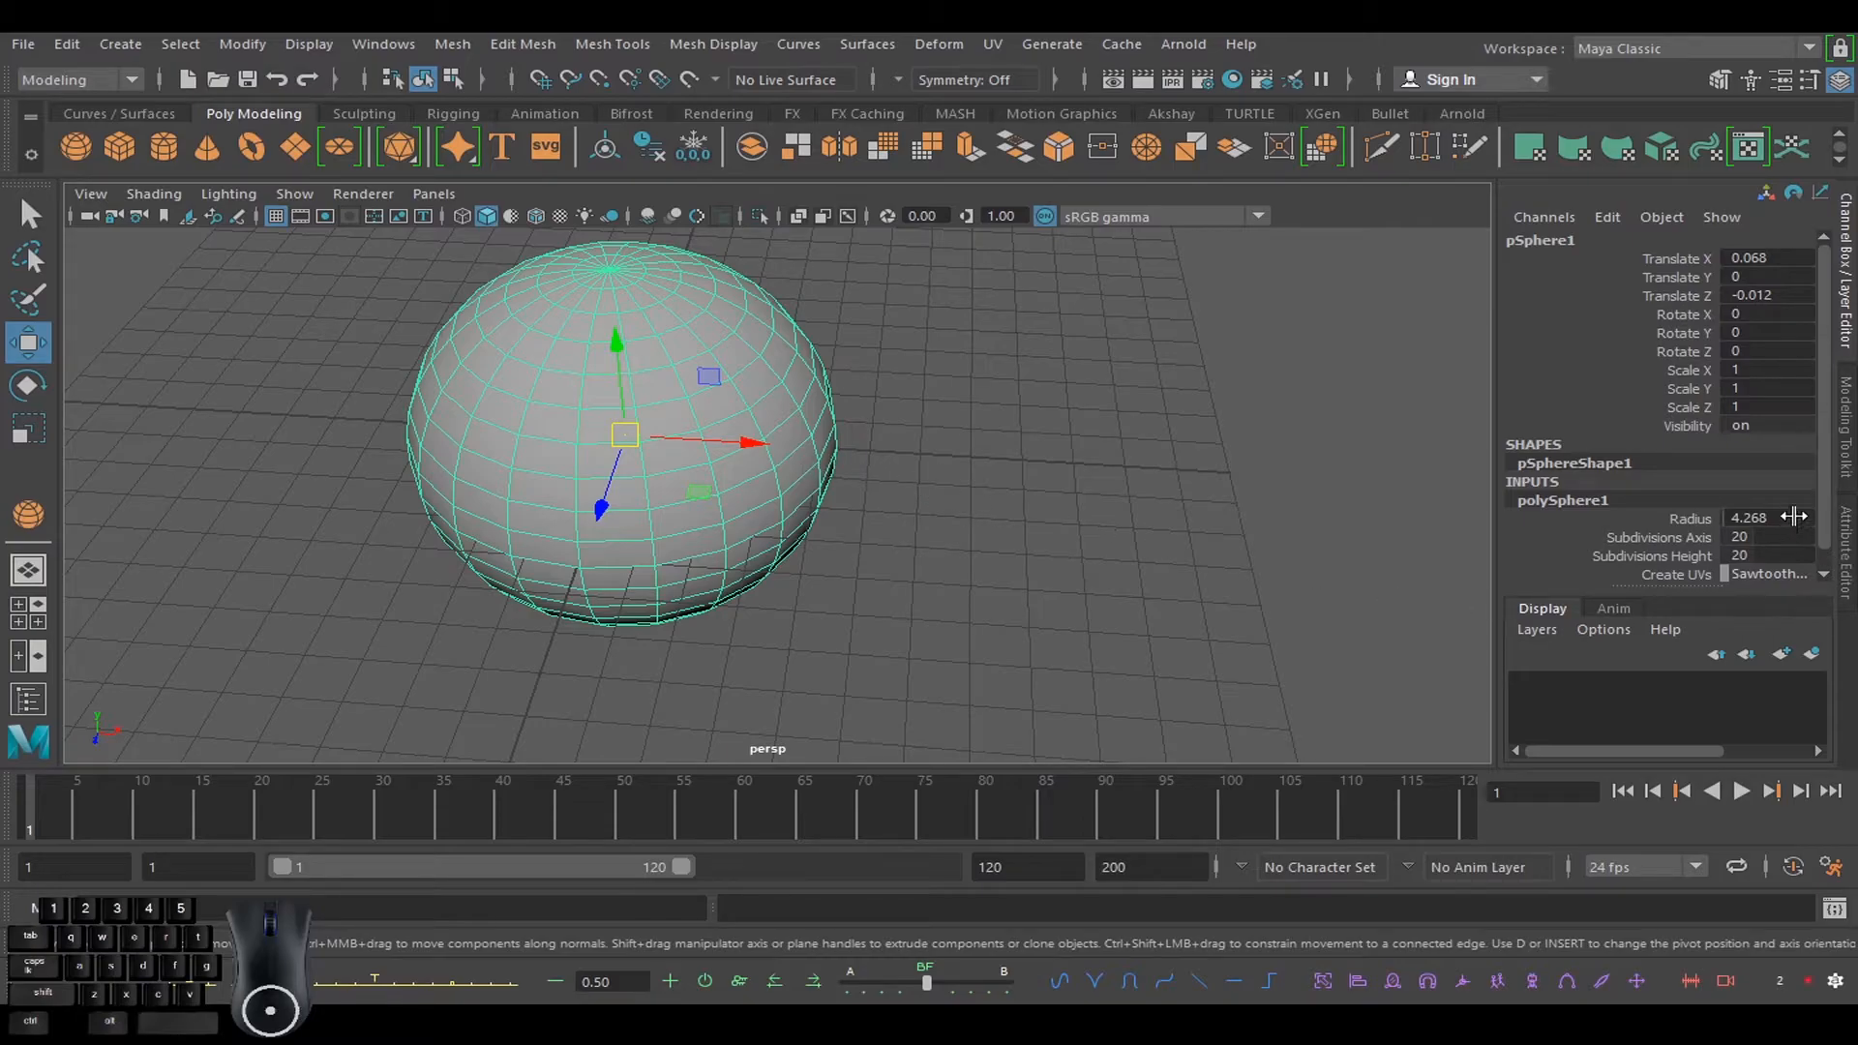
{"action": "left_click", "coordinate": [1794, 516]}
{"action": "type", "text": "1"}
{"action": "key", "text": "Return"}
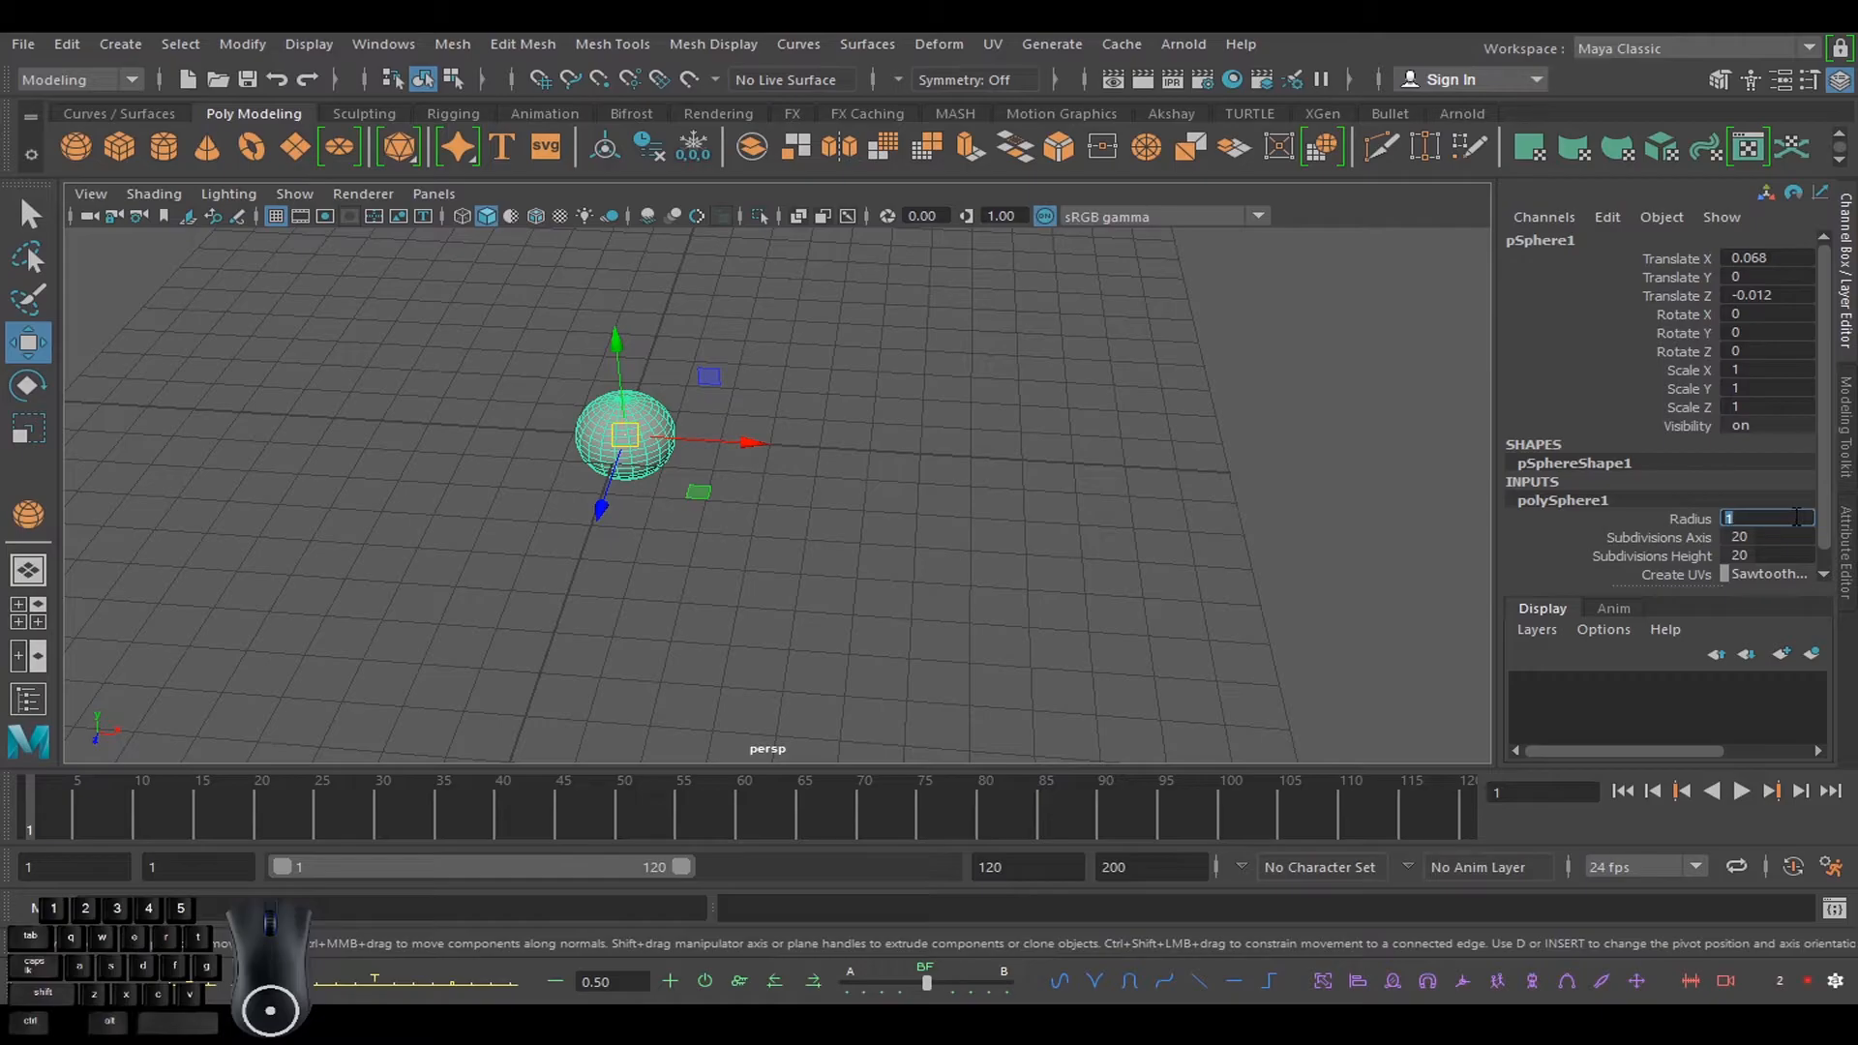
{"action": "type", "text": "4"}
{"action": "key", "text": "Return"}
{"action": "left_click", "coordinate": [840, 416]}
{"action": "left_click_drag", "start_coordinate": [751, 419], "coordinate": [842, 498], "text": "alt"}
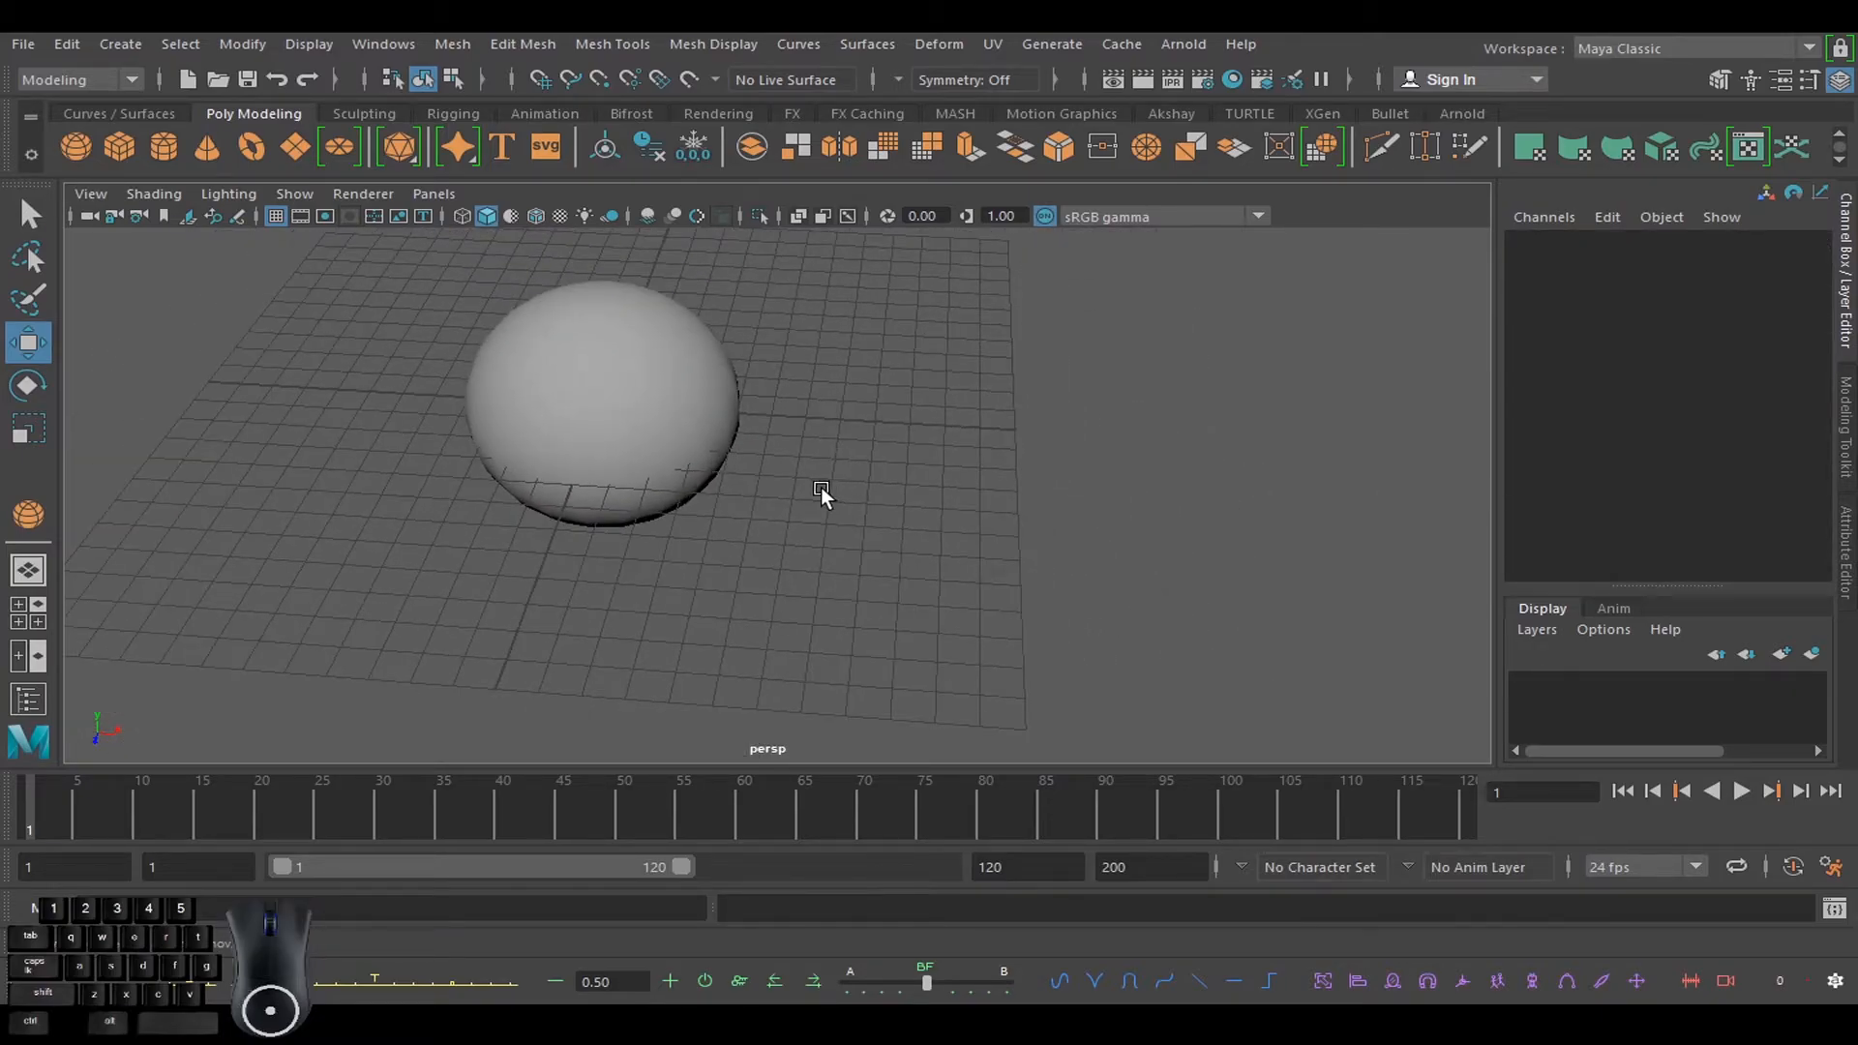
- Draw a second polygon sphere of about 3.9 radius beyond the corner of the grid, clear of the first sphere
{"action": "left_click", "coordinate": [76, 147]}
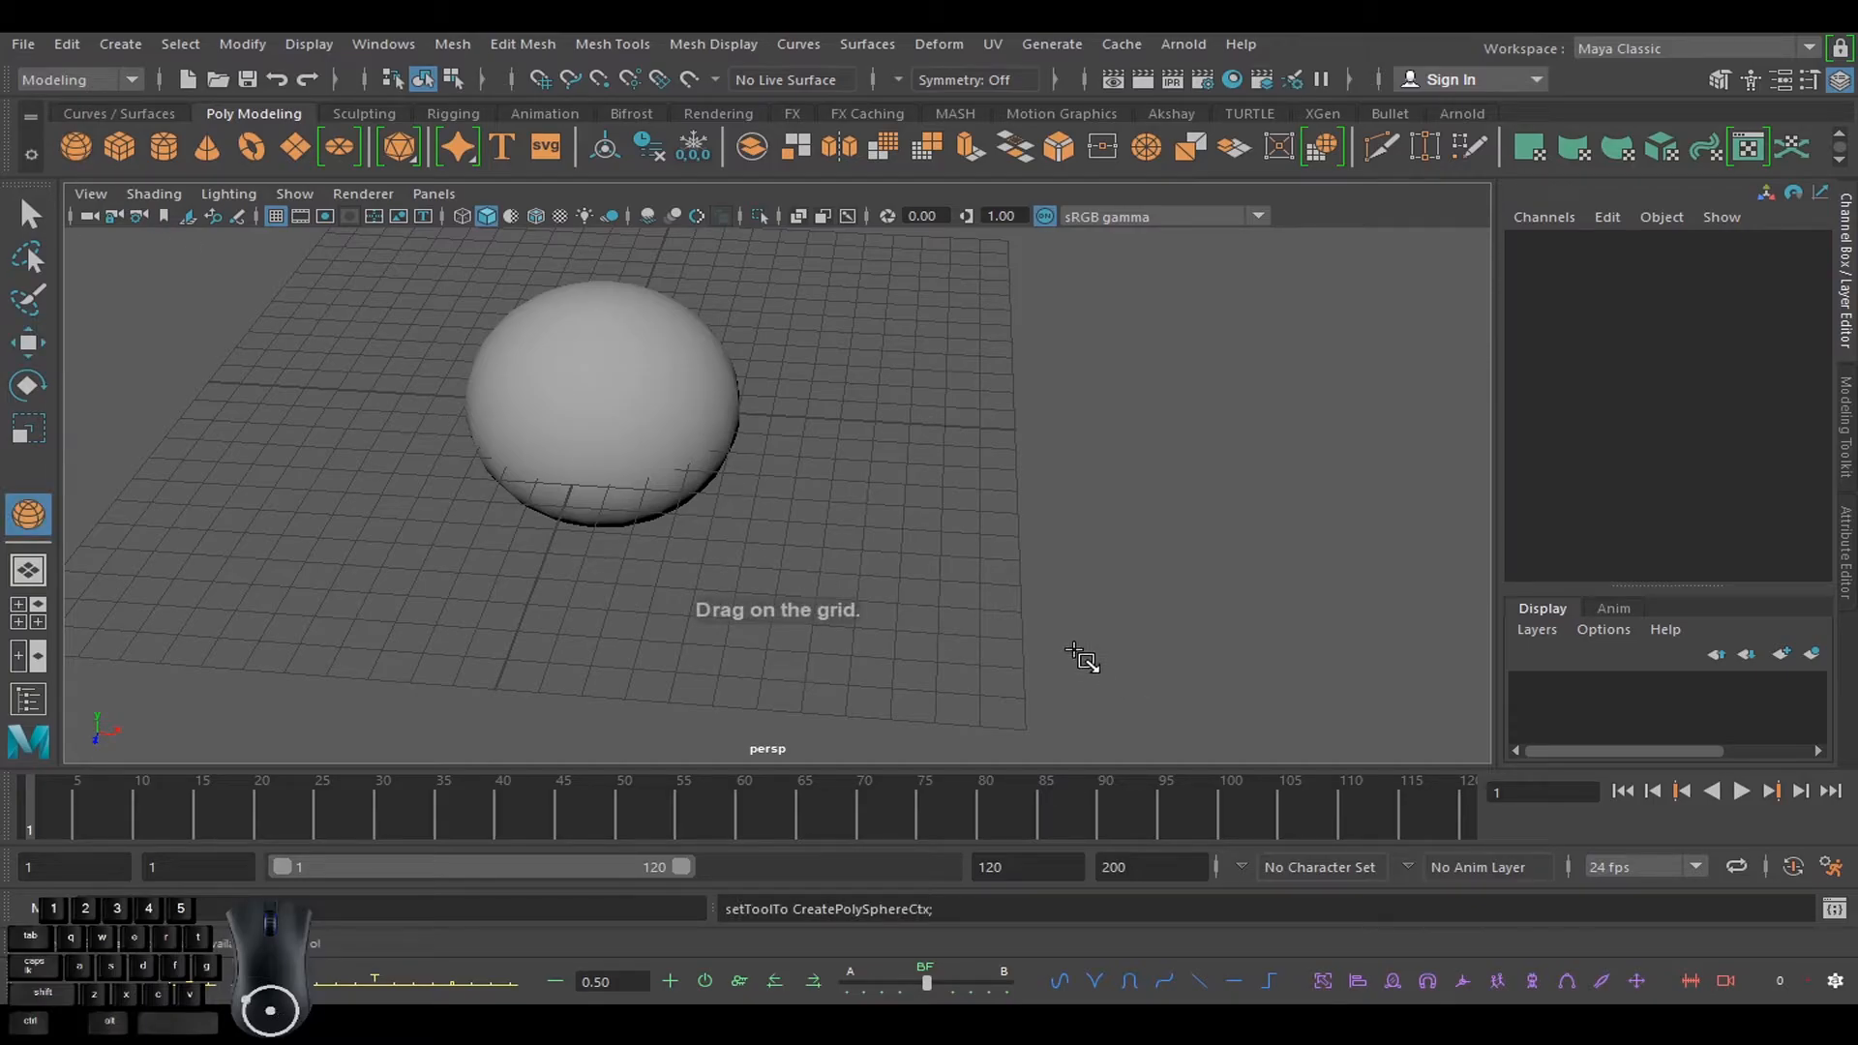
{"action": "left_click_drag", "start_coordinate": [995, 601], "coordinate": [782, 523]}
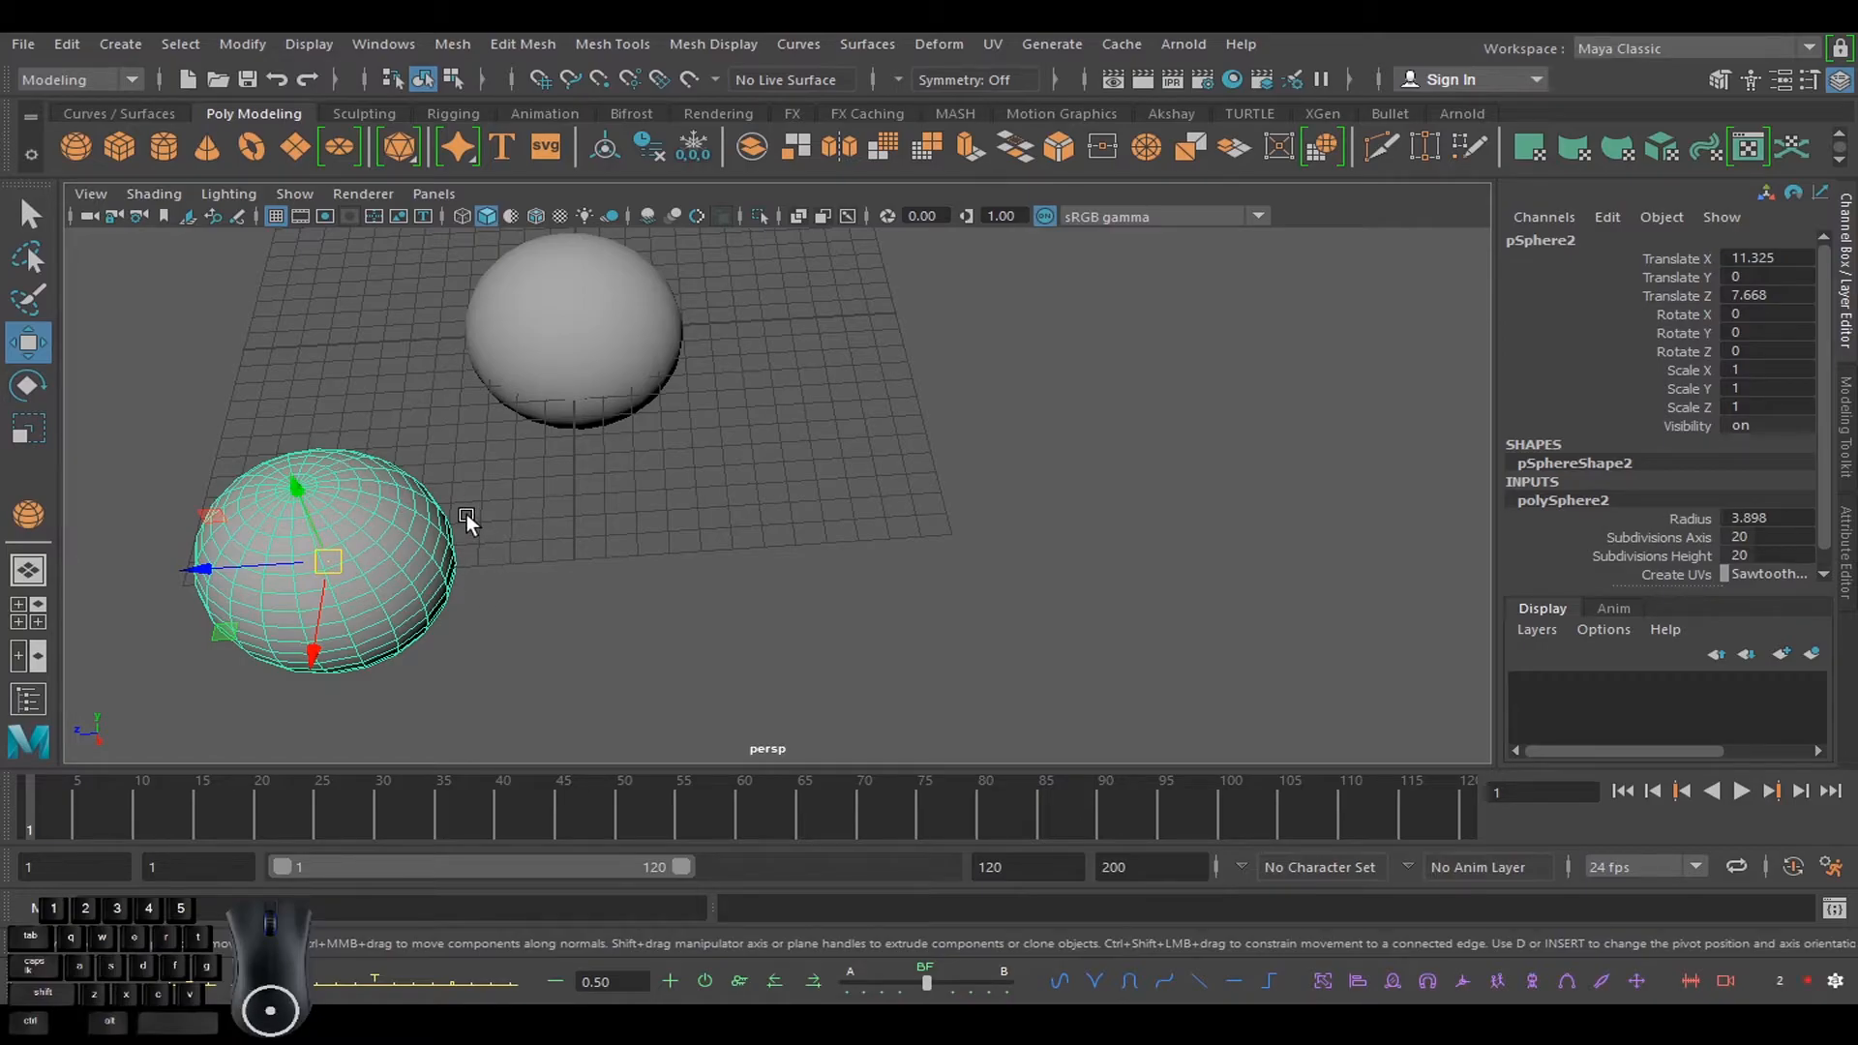
- Draw a polygon cube about 6.8 wide, 8 high and 9.6 deep beside the grid, with its base on the ground plane
{"action": "left_click", "coordinate": [120, 147]}
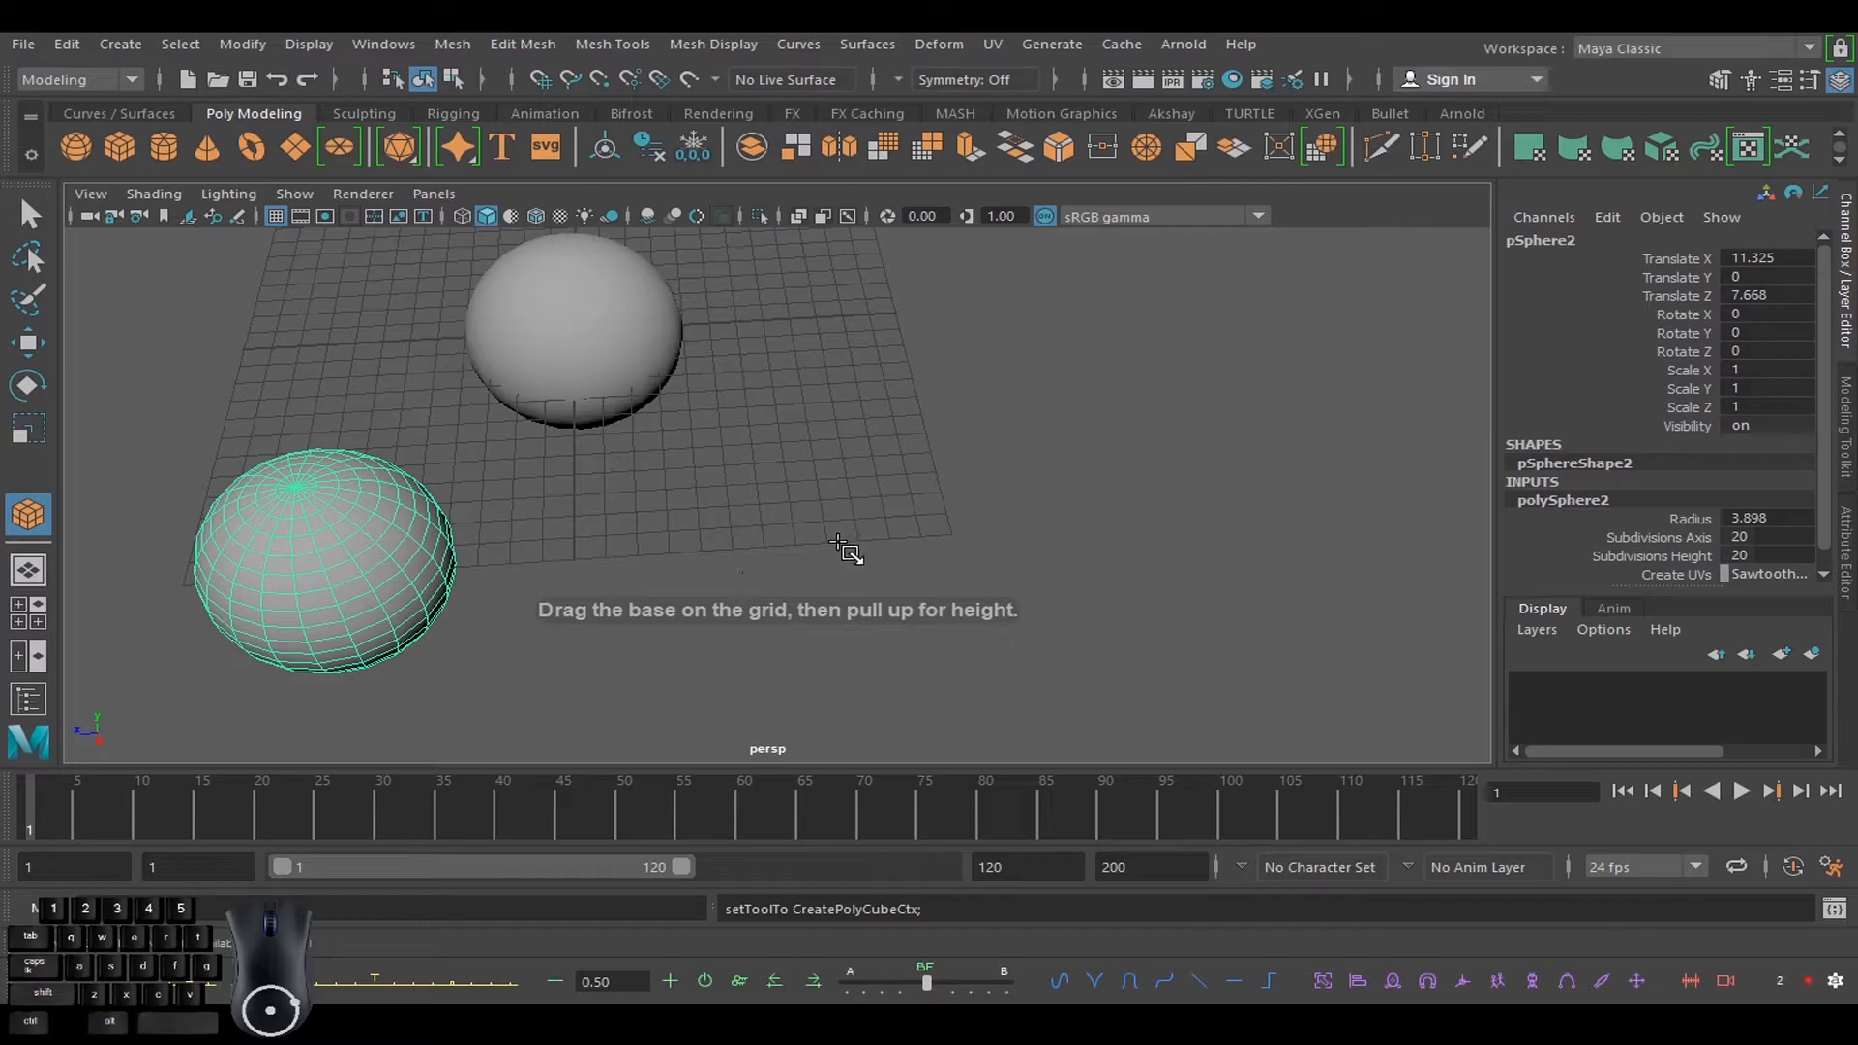
{"action": "left_click_drag", "start_coordinate": [780, 493], "coordinate": [1110, 616]}
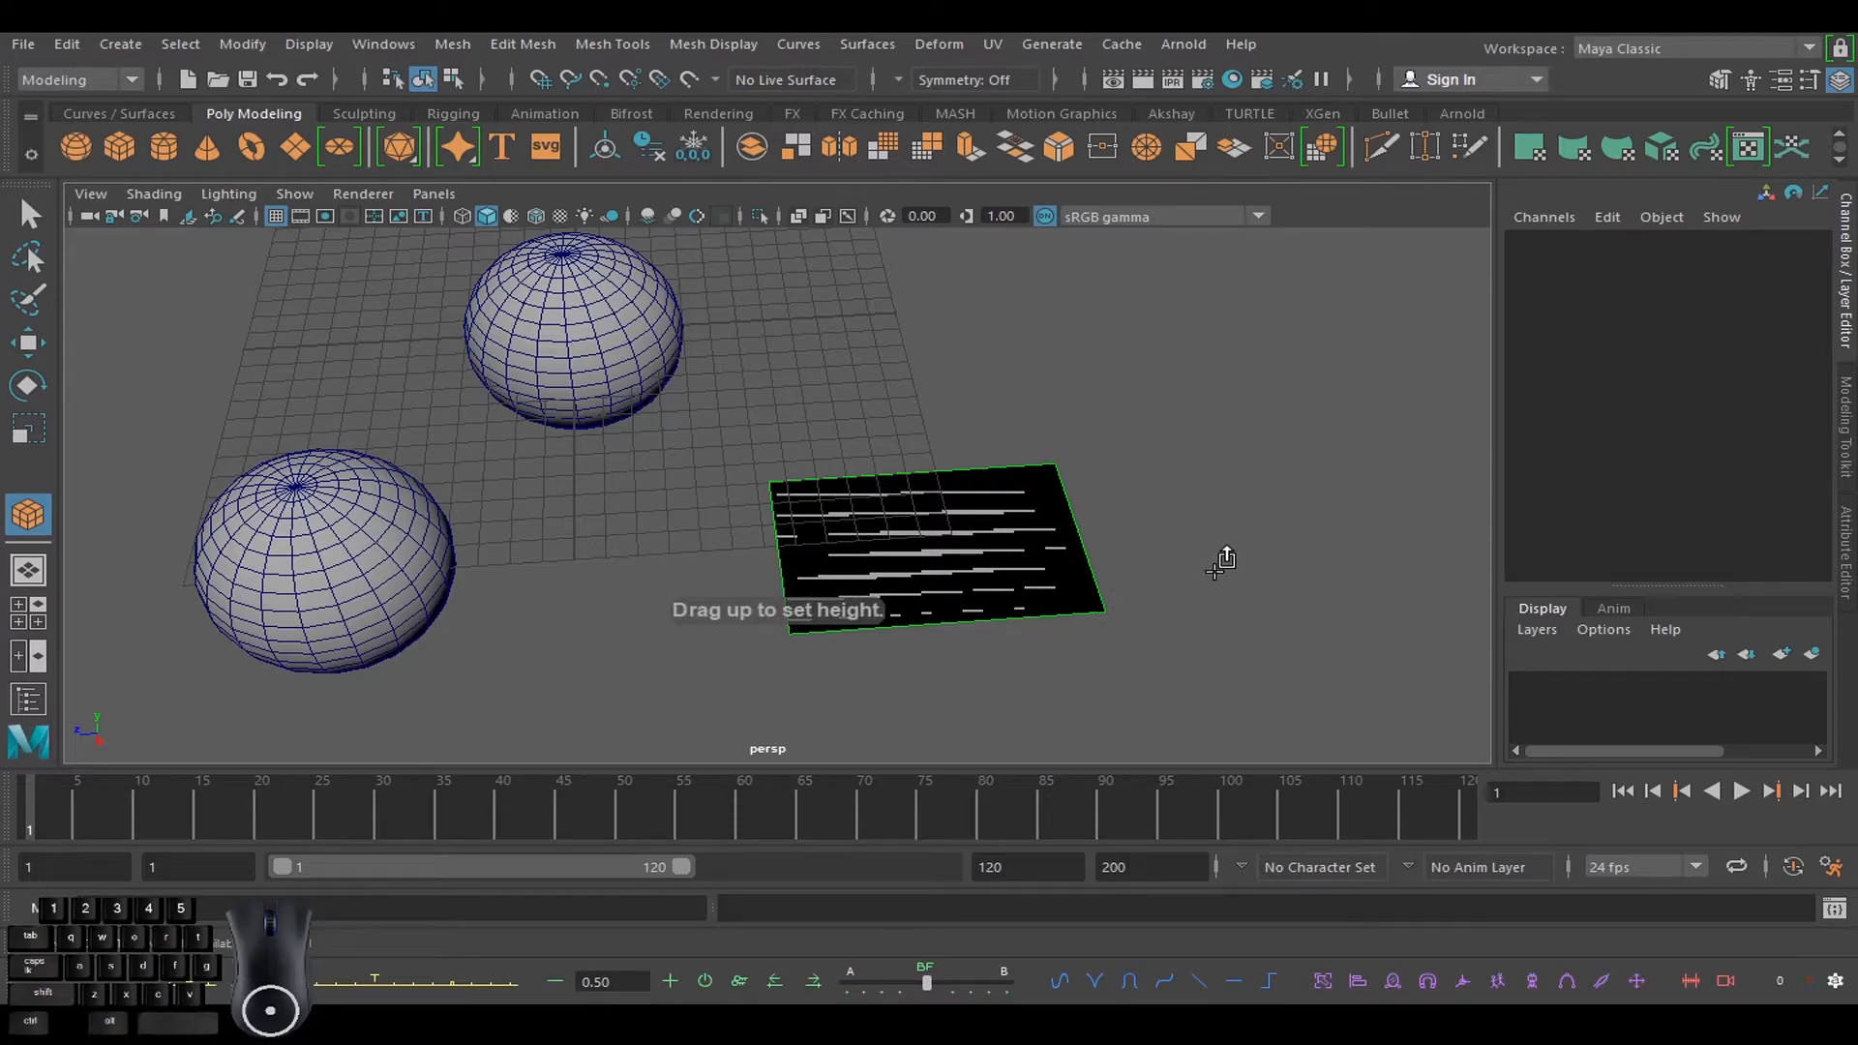
{"action": "left_click_drag", "start_coordinate": [1221, 597], "coordinate": [1229, 554], "text": "alt"}
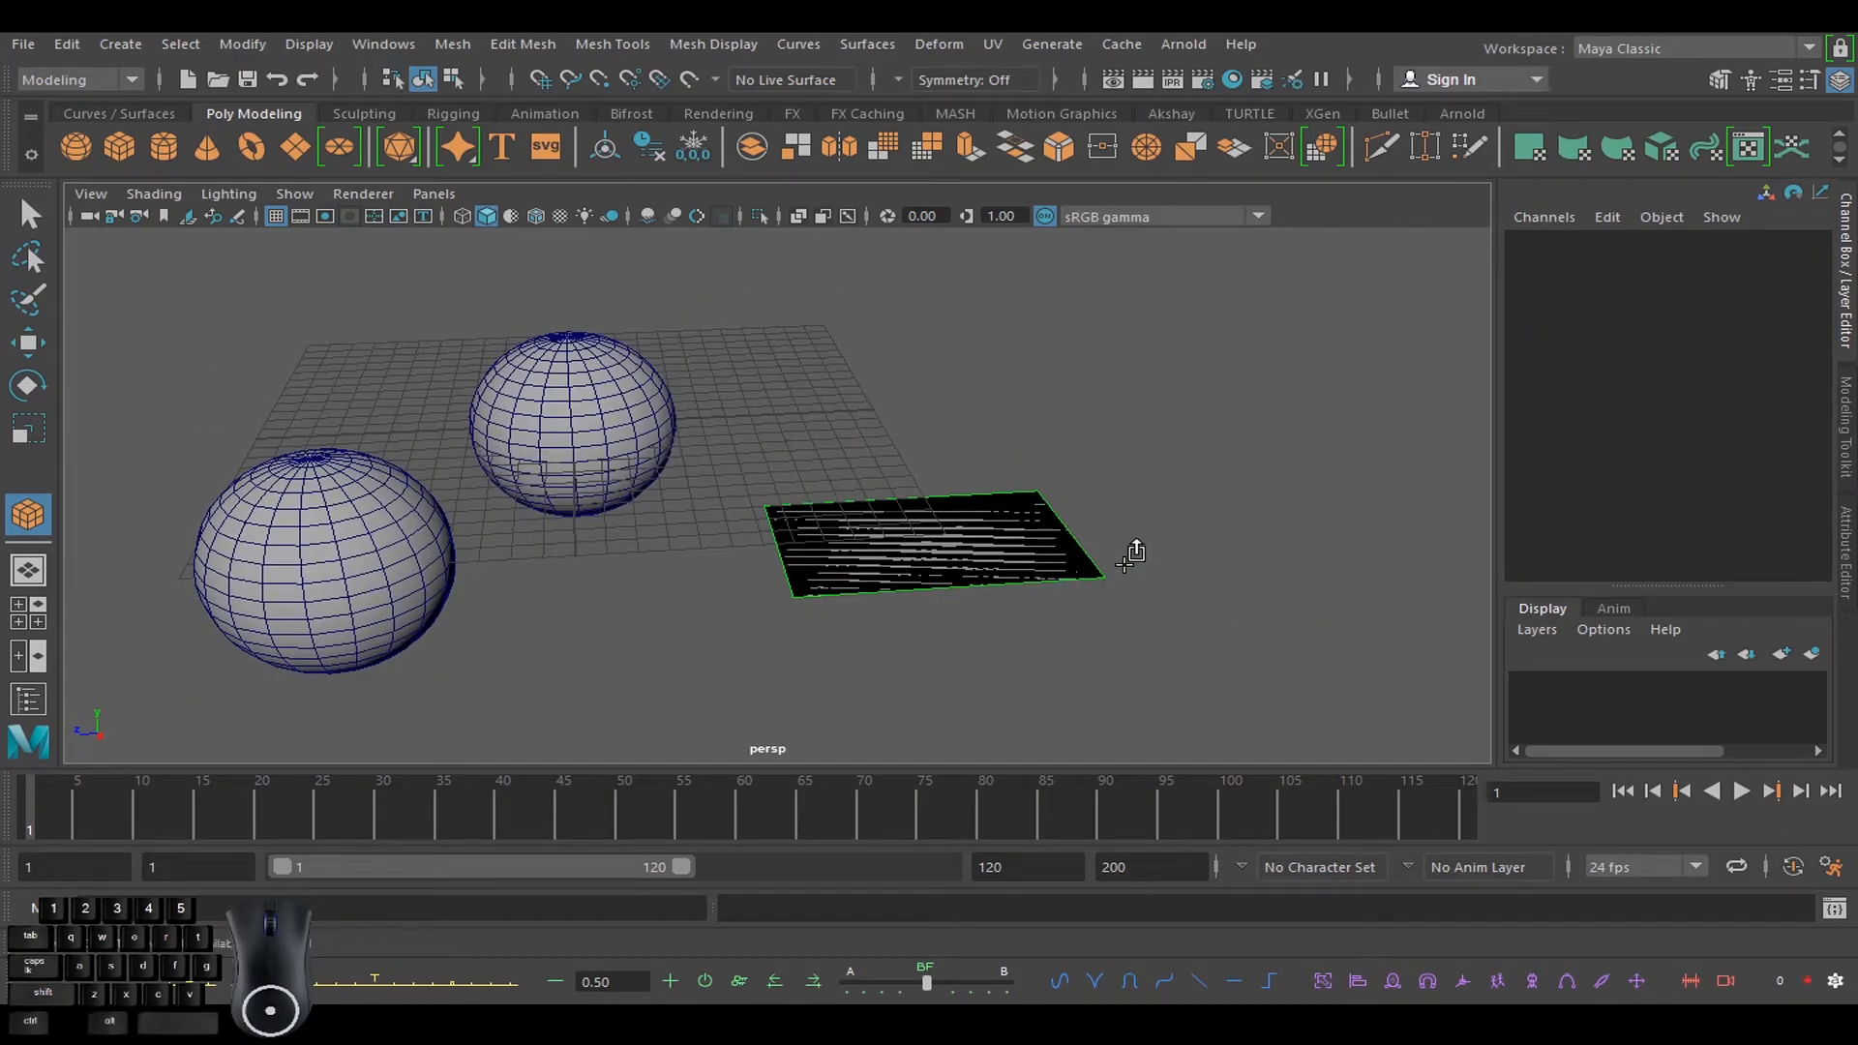
{"action": "left_click_drag", "start_coordinate": [1135, 554], "coordinate": [718, 535]}
{"action": "key", "text": "w"}
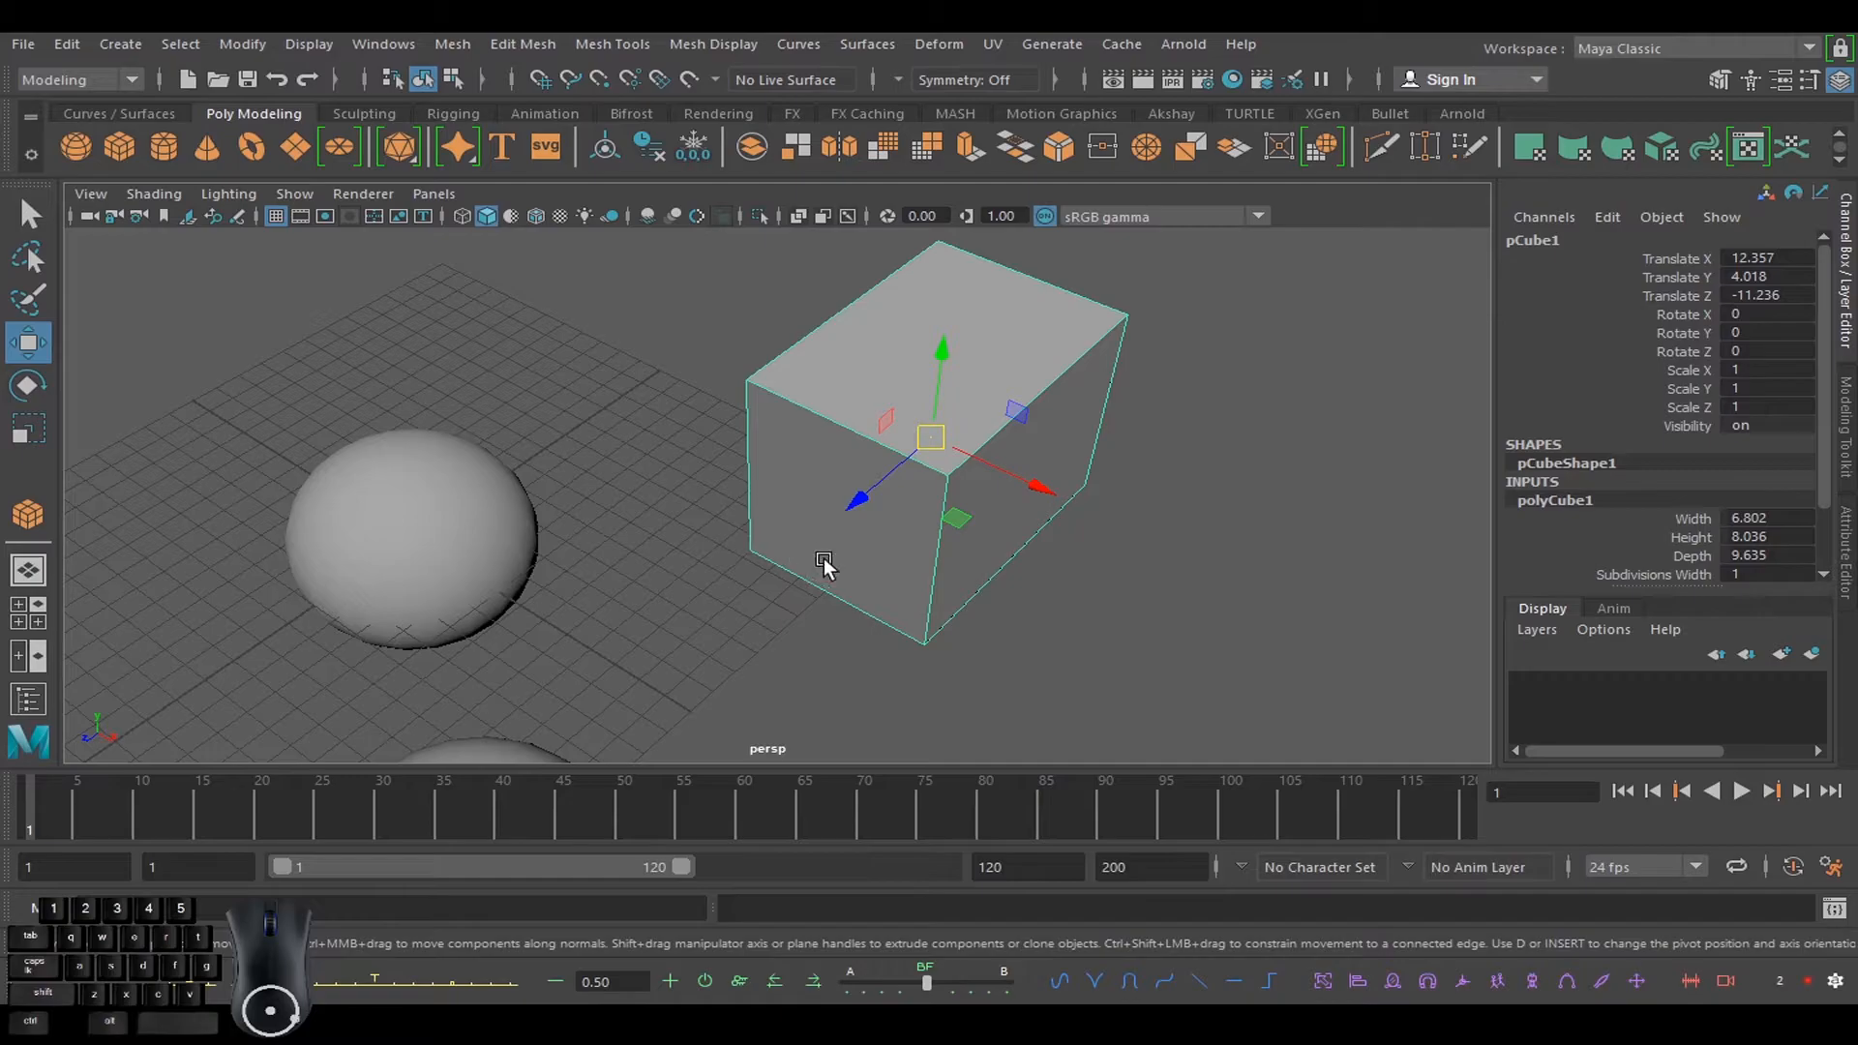
{"action": "left_click_drag", "start_coordinate": [1174, 630], "coordinate": [982, 542], "text": "alt"}
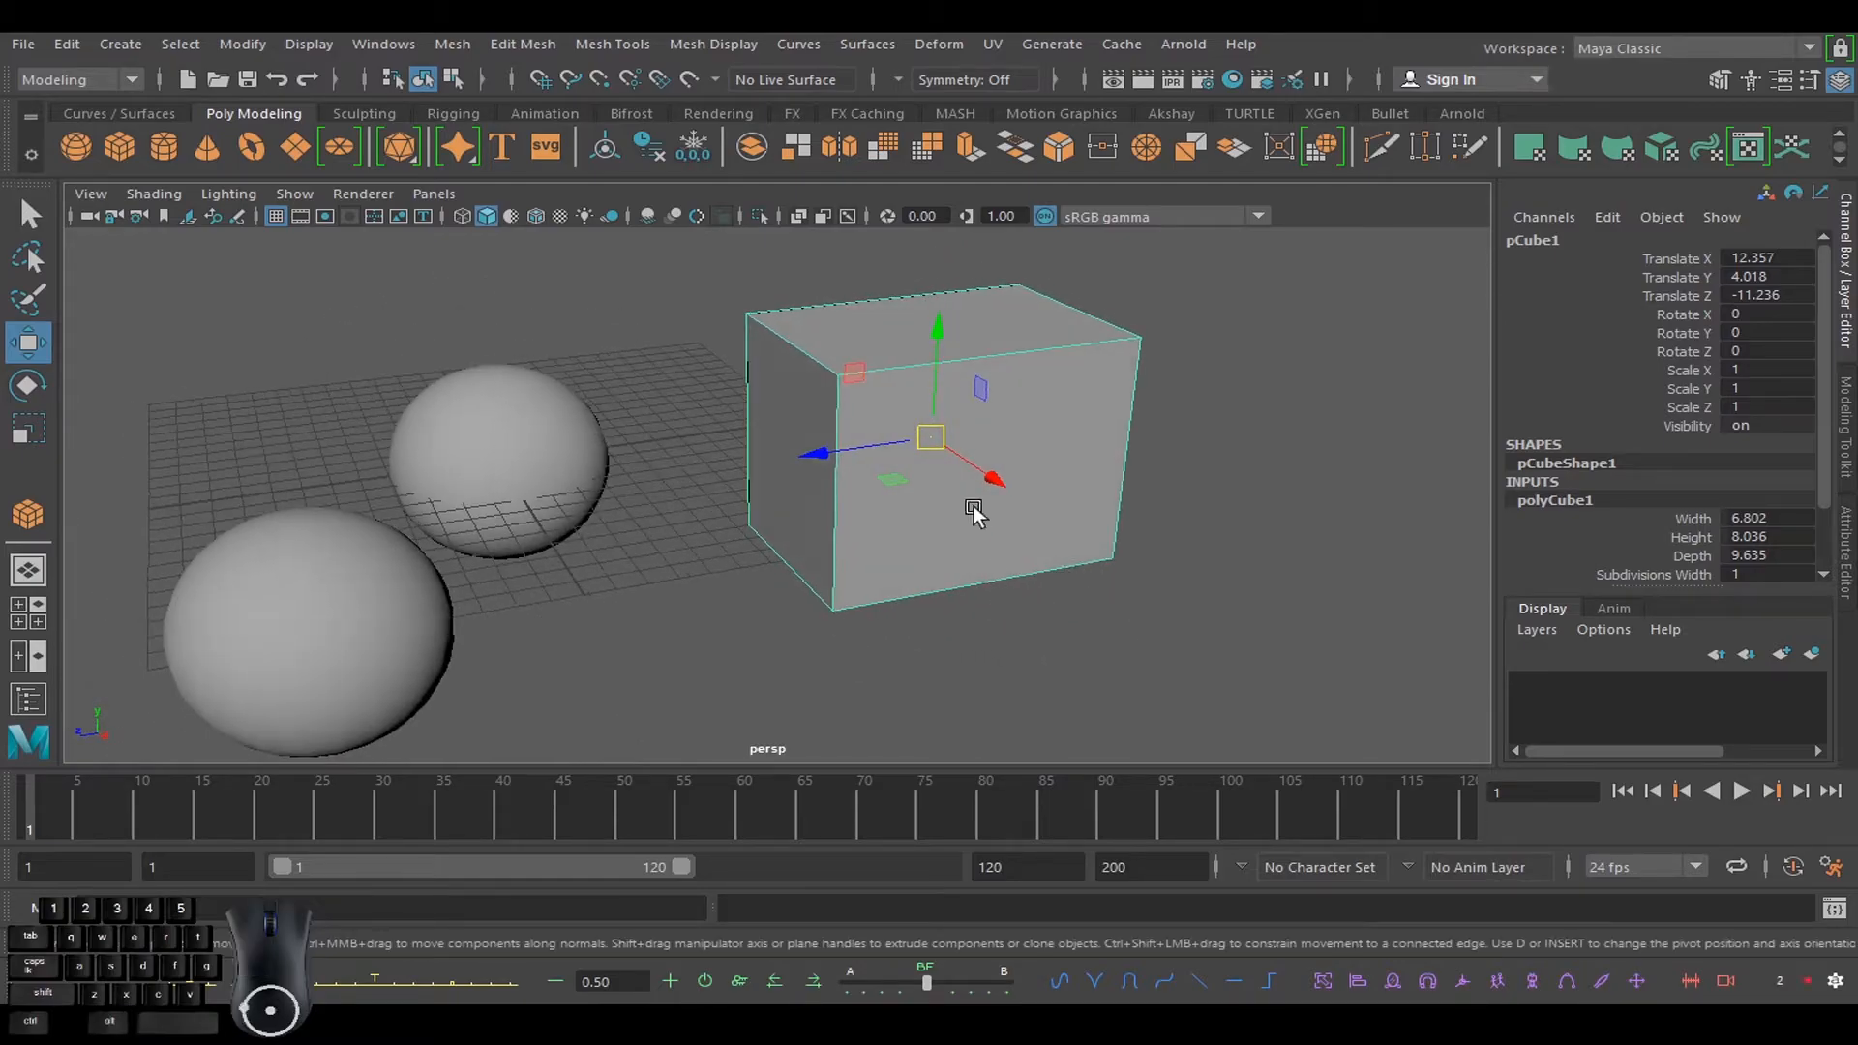
{"action": "left_click_drag", "start_coordinate": [1137, 461], "coordinate": [1199, 585], "text": "alt"}
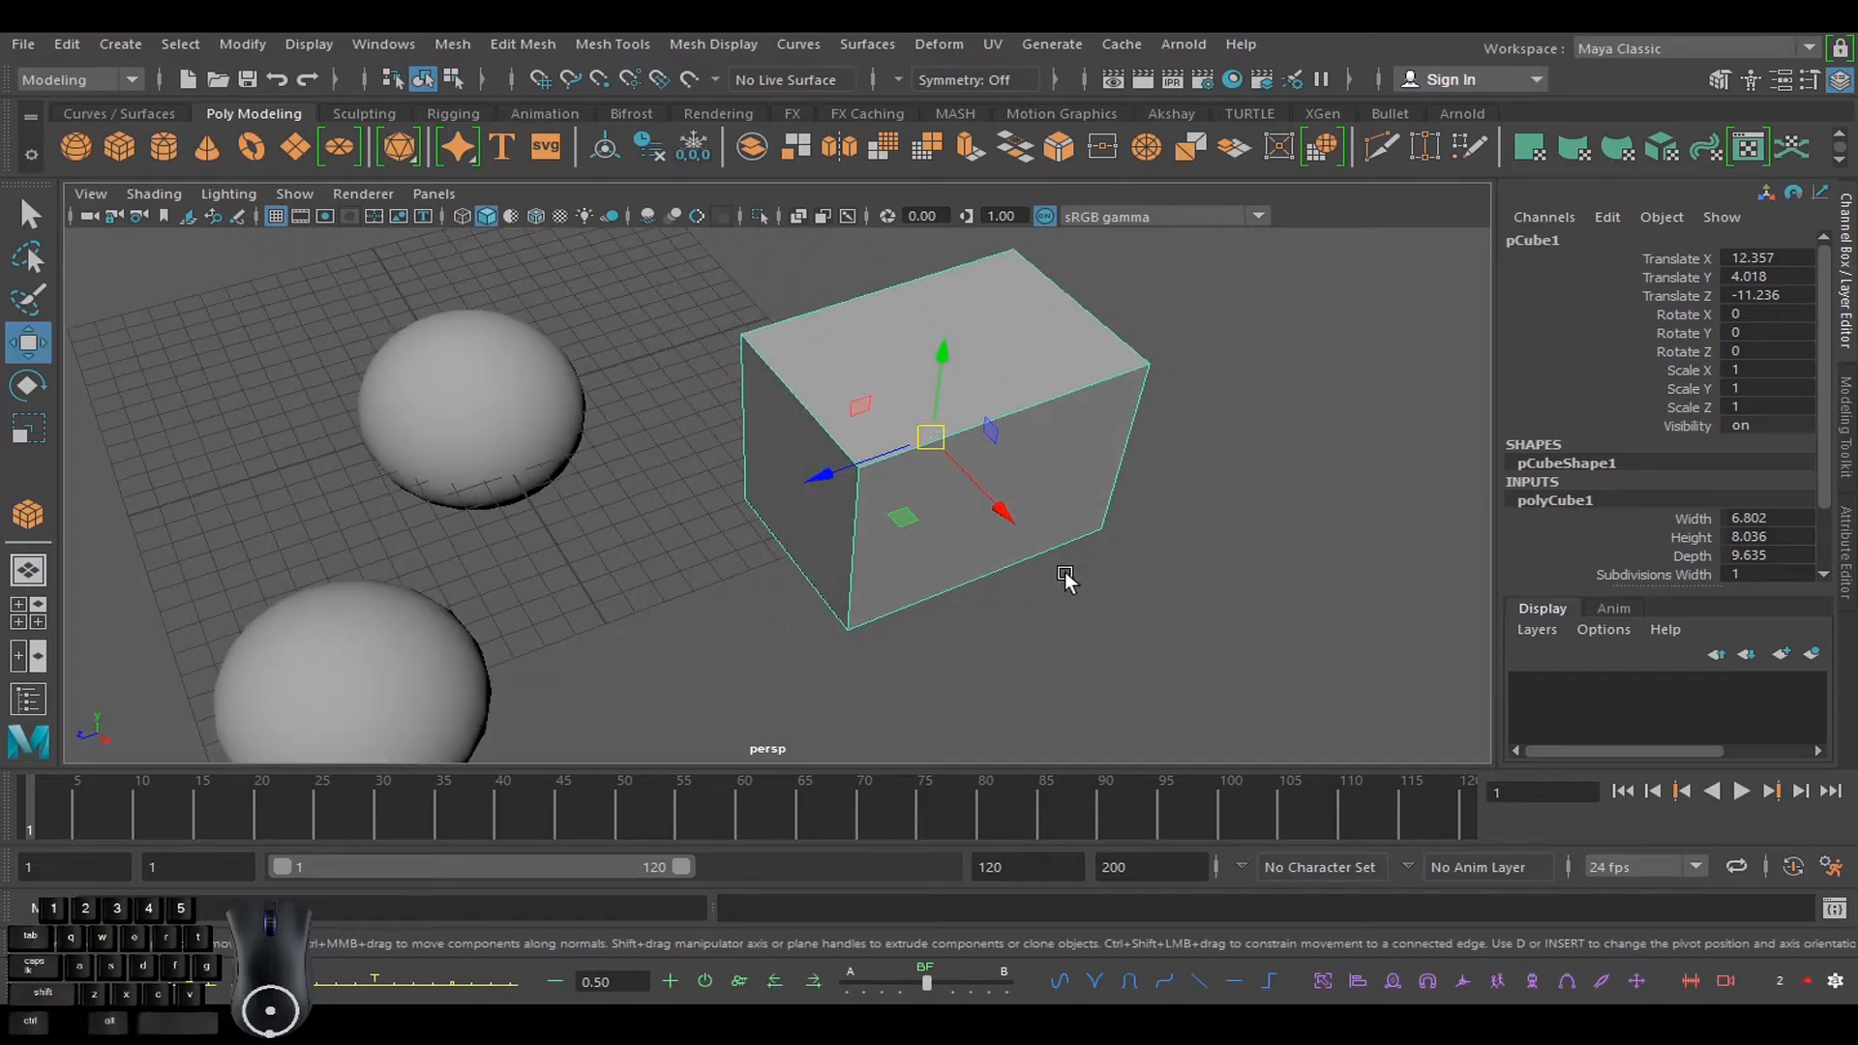
{"action": "right_click_drag", "start_coordinate": [1174, 614], "coordinate": [786, 521], "text": "alt"}
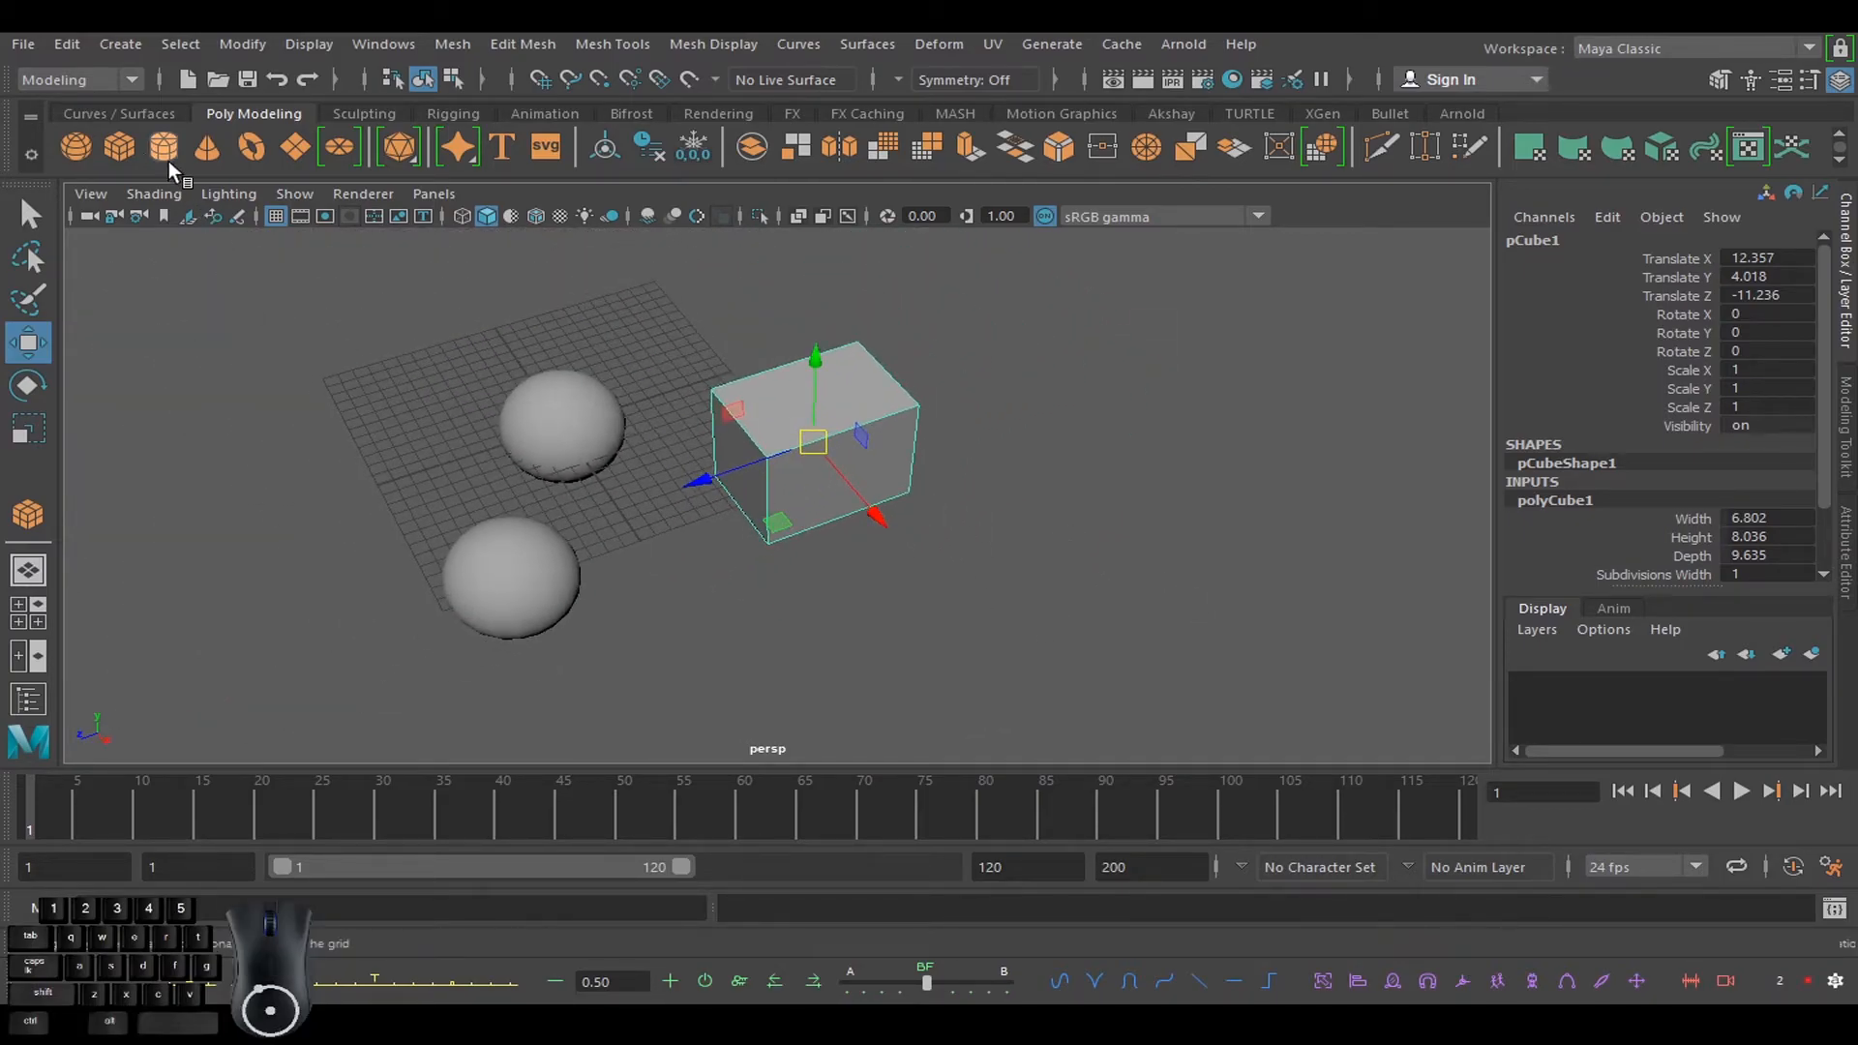
- Draw an equal-sided polygon cube on the ground plane beside the first cube, farther from the grid, and clear the selection
{"action": "double_click", "coordinate": [119, 146]}
{"action": "left_click", "coordinate": [887, 216]}
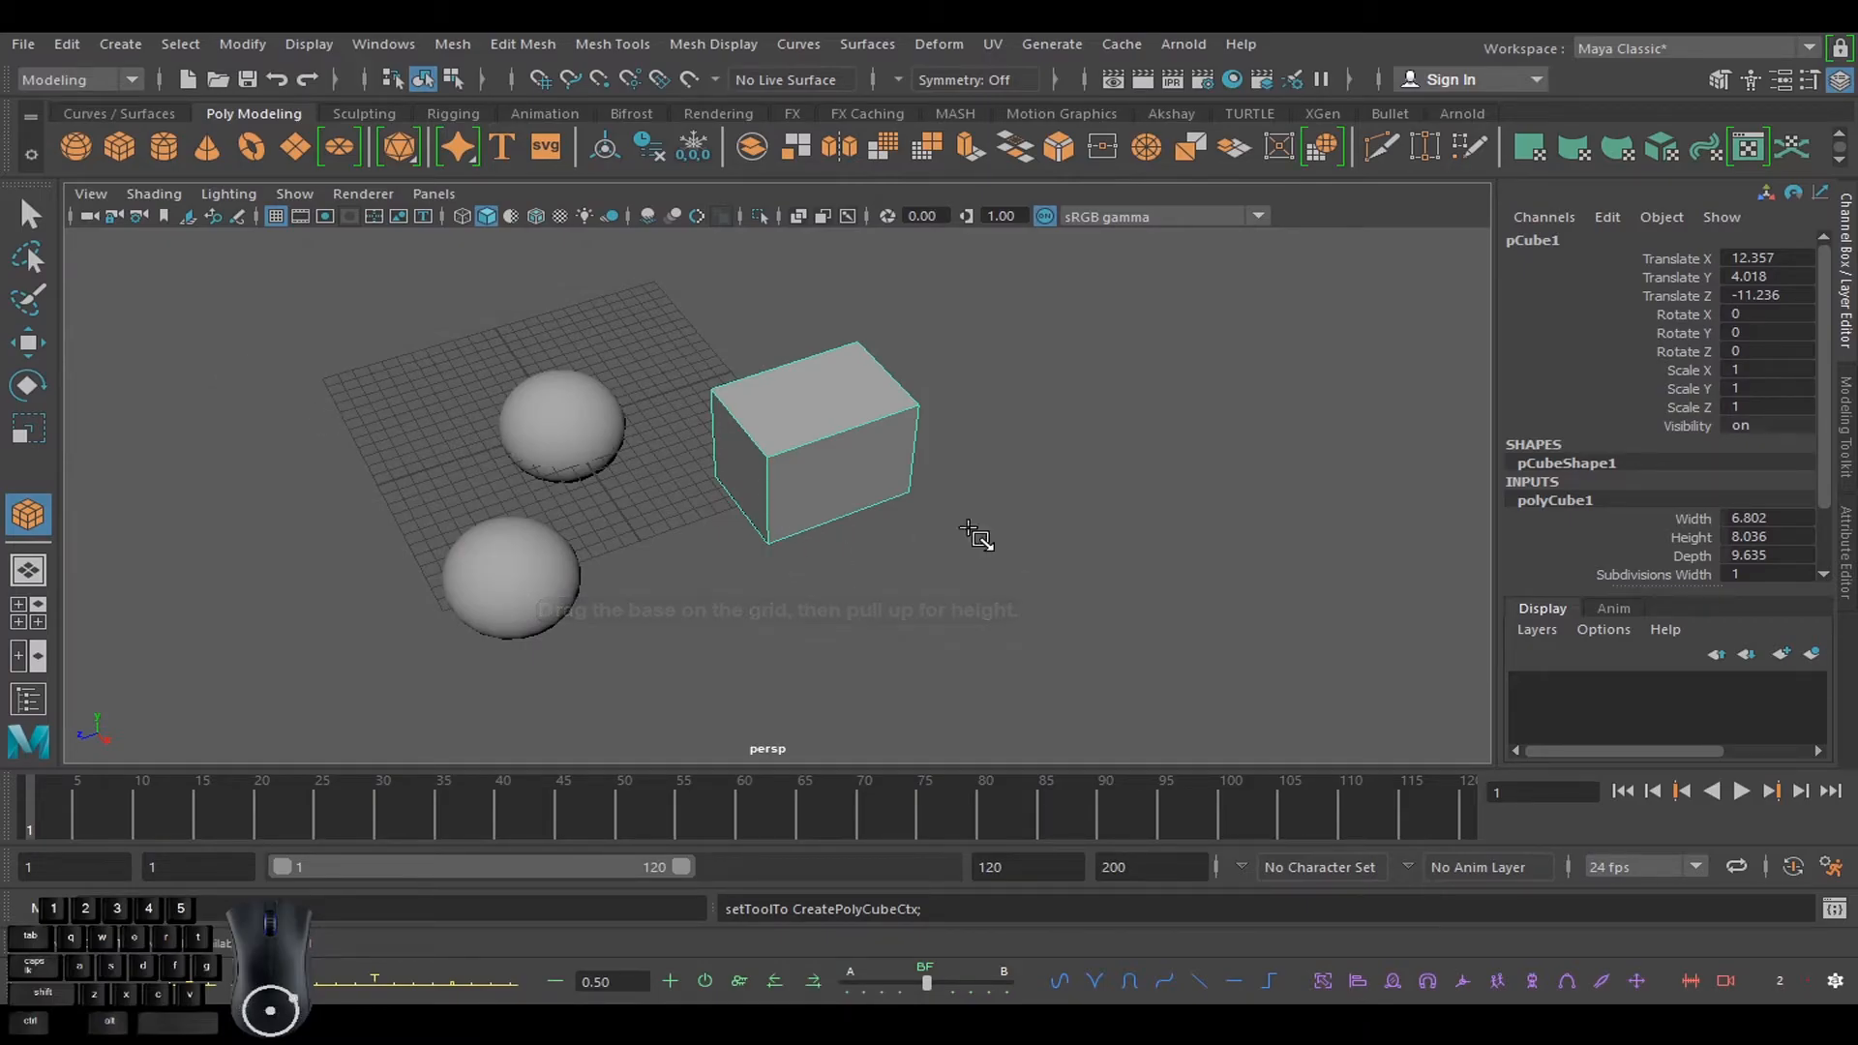
{"action": "left_click", "coordinate": [127, 153]}
{"action": "left_click_drag", "start_coordinate": [1037, 562], "coordinate": [1055, 573], "text": "shift"}
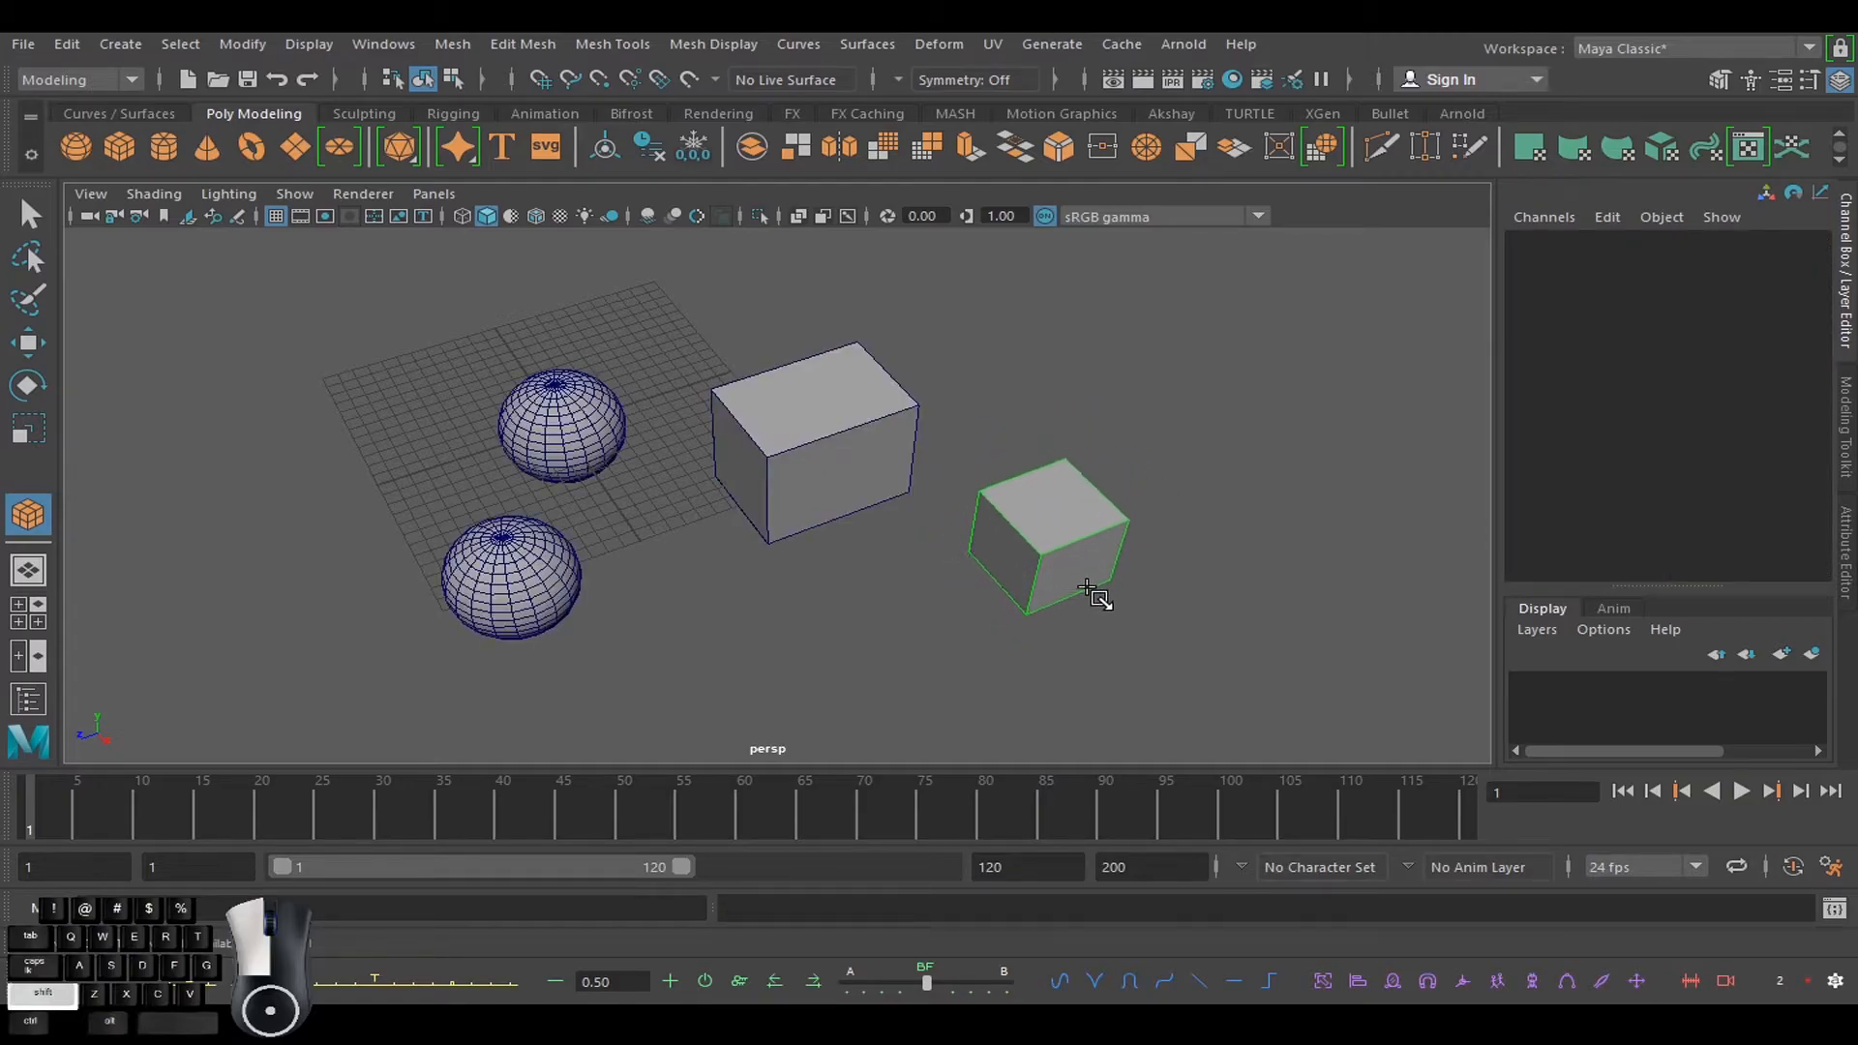
{"action": "left_click_drag", "start_coordinate": [1103, 597], "coordinate": [1016, 527], "text": "shift"}
{"action": "left_click", "coordinate": [1265, 594]}
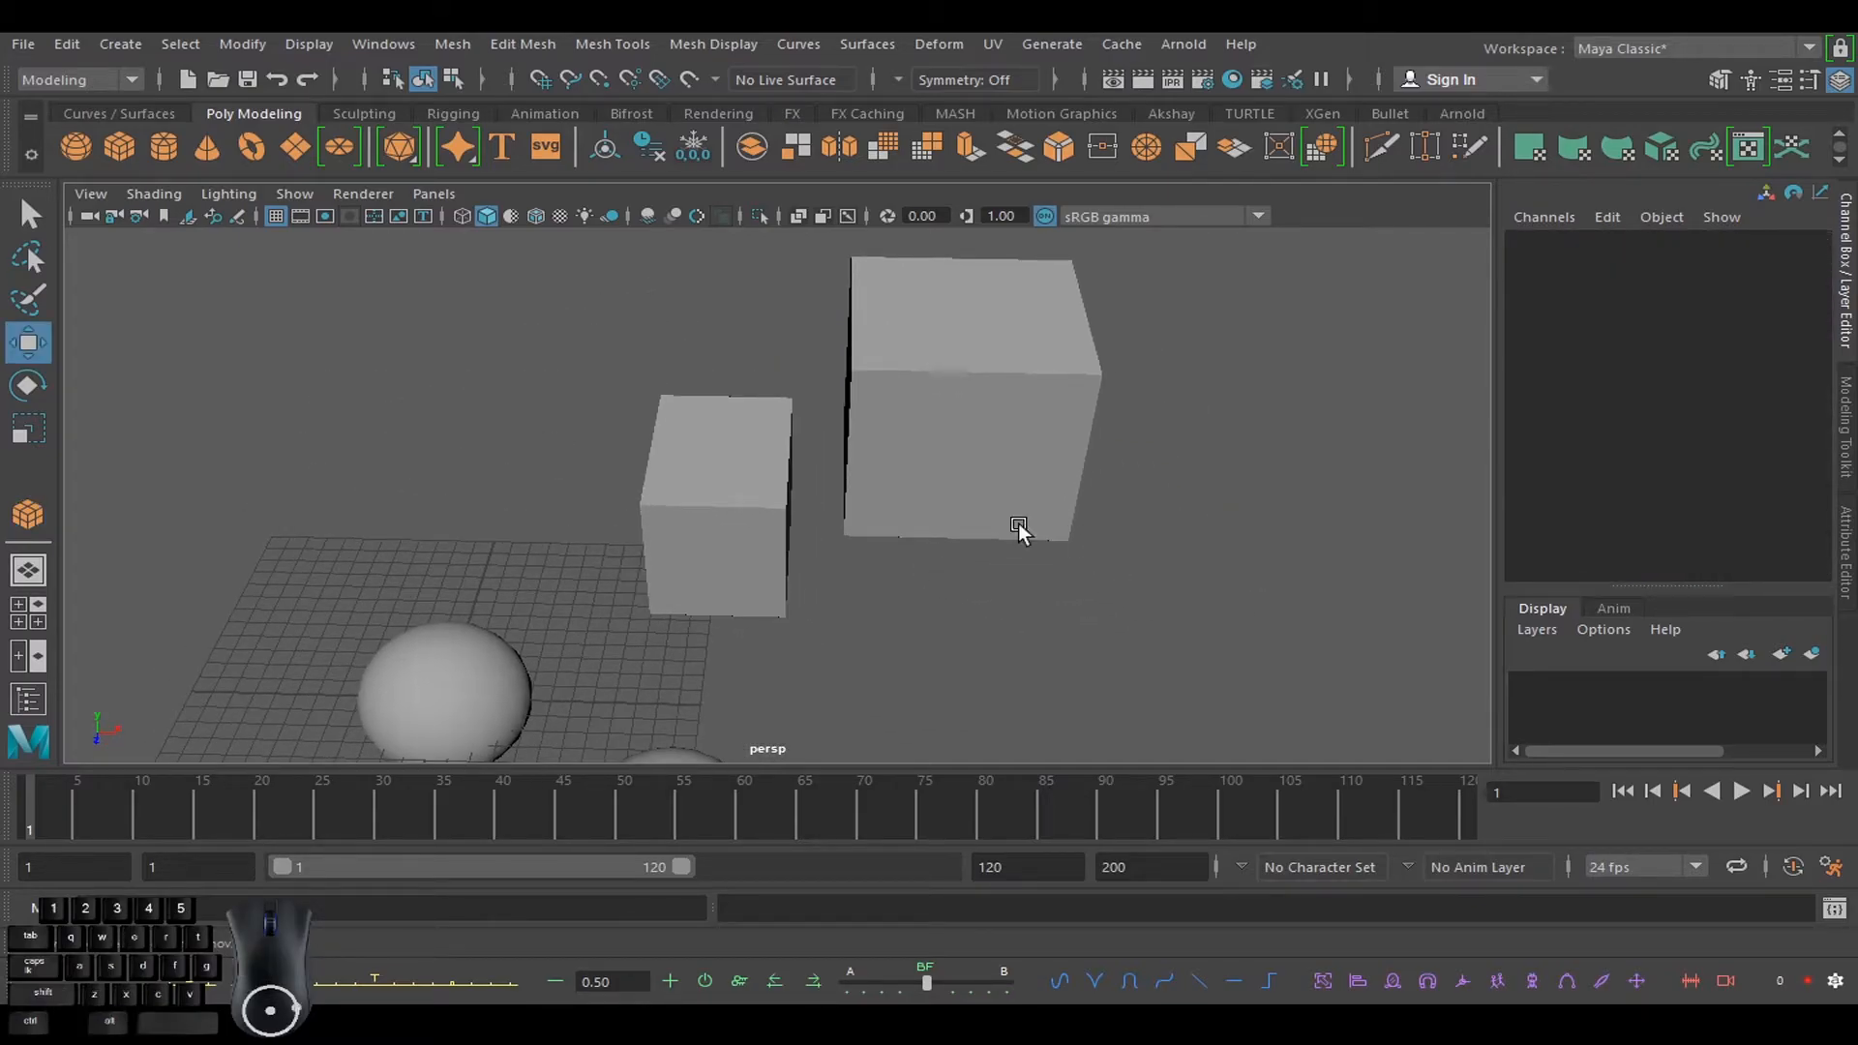
- Draw two more polygon cubes beside the existing ones, the last about 4.2 wide, 21.8 high and 9.6 deep
{"action": "key", "text": "y"}
{"action": "left_click_drag", "start_coordinate": [886, 569], "coordinate": [1410, 365]}
{"action": "key", "text": "w"}
{"action": "left_click_drag", "start_coordinate": [1029, 601], "coordinate": [556, 323], "text": "alt"}
{"action": "scroll", "coordinate": [1250, 540], "scroll_direction": "down", "scroll_amount": 6}
{"action": "left_click", "coordinate": [119, 147]}
{"action": "left_click_drag", "start_coordinate": [929, 595], "coordinate": [975, 419]}
{"action": "key", "text": "w"}
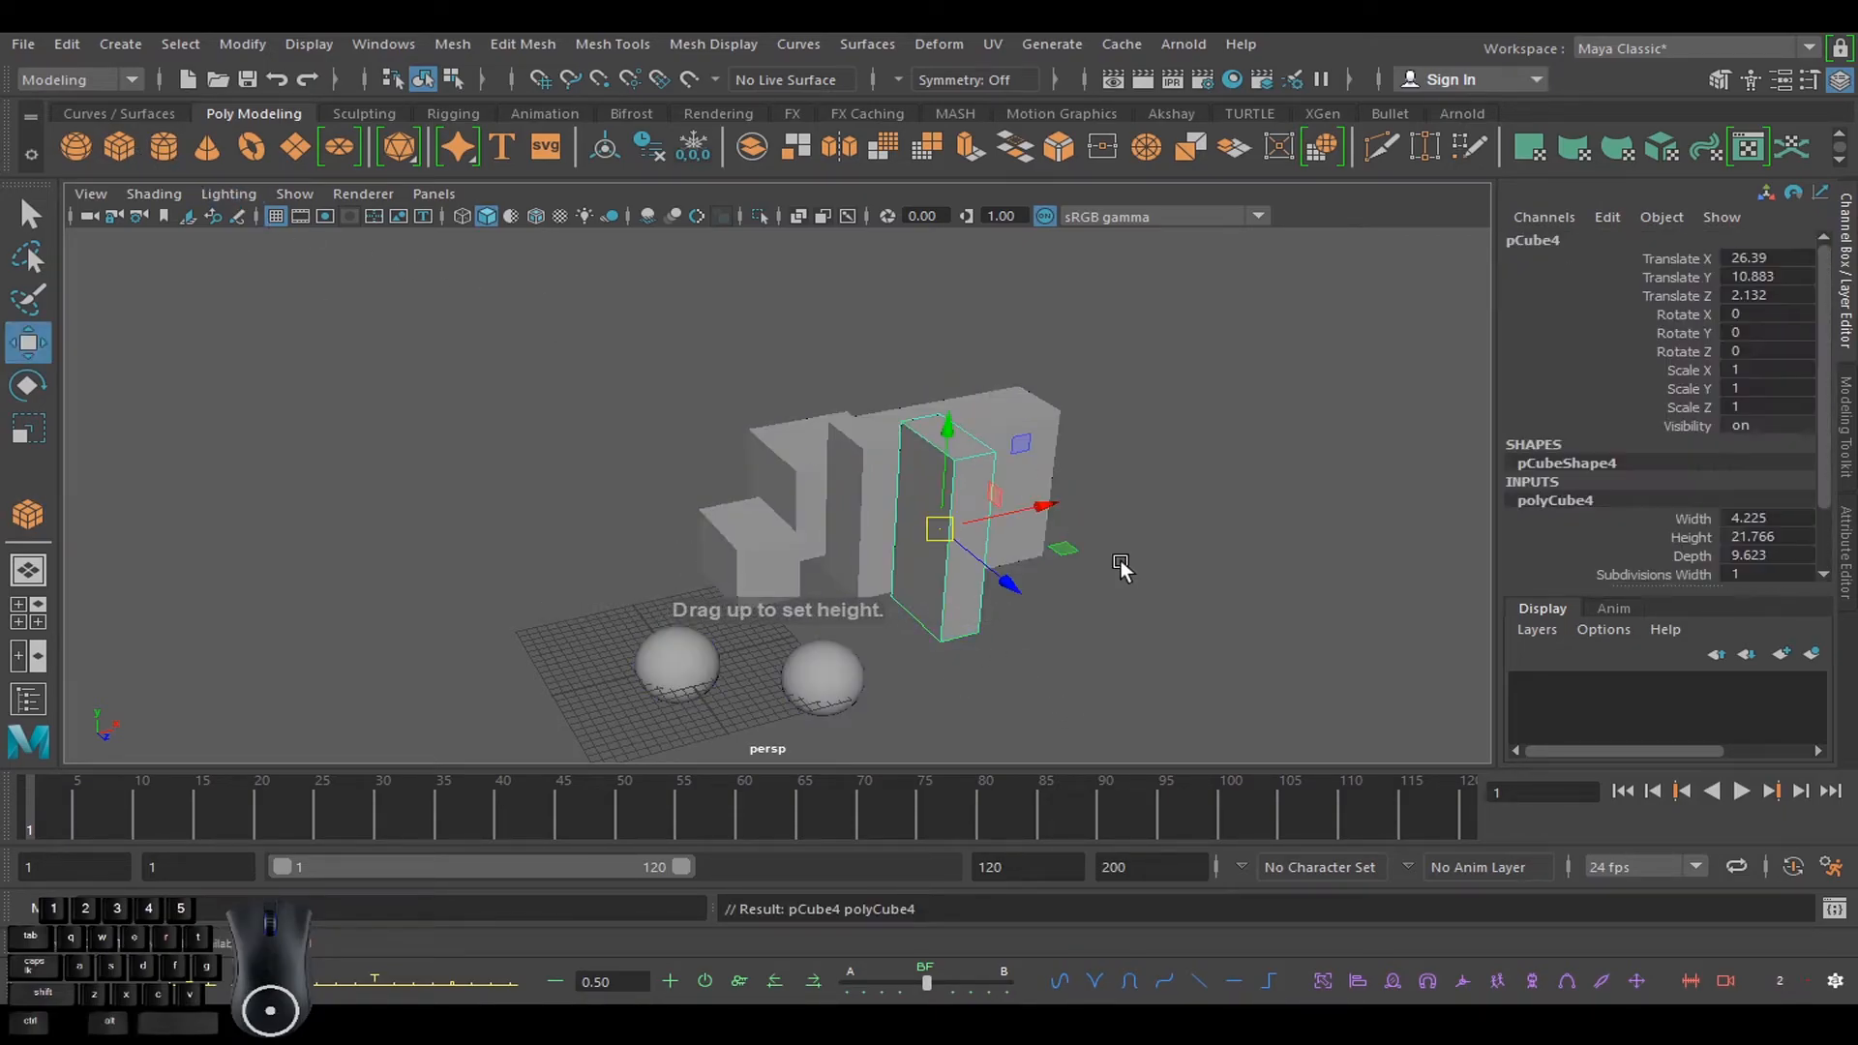
- Draw another tall, broad polygon cube at the outer end of the cube group and deselect it
{"action": "left_click_drag", "start_coordinate": [1215, 684], "coordinate": [914, 496], "text": "alt"}
{"action": "left_click", "coordinate": [119, 147]}
{"action": "key", "text": "w"}
{"action": "left_click", "coordinate": [1325, 597]}
{"action": "middle_click_drag", "start_coordinate": [985, 546], "coordinate": [938, 501], "text": "alt"}
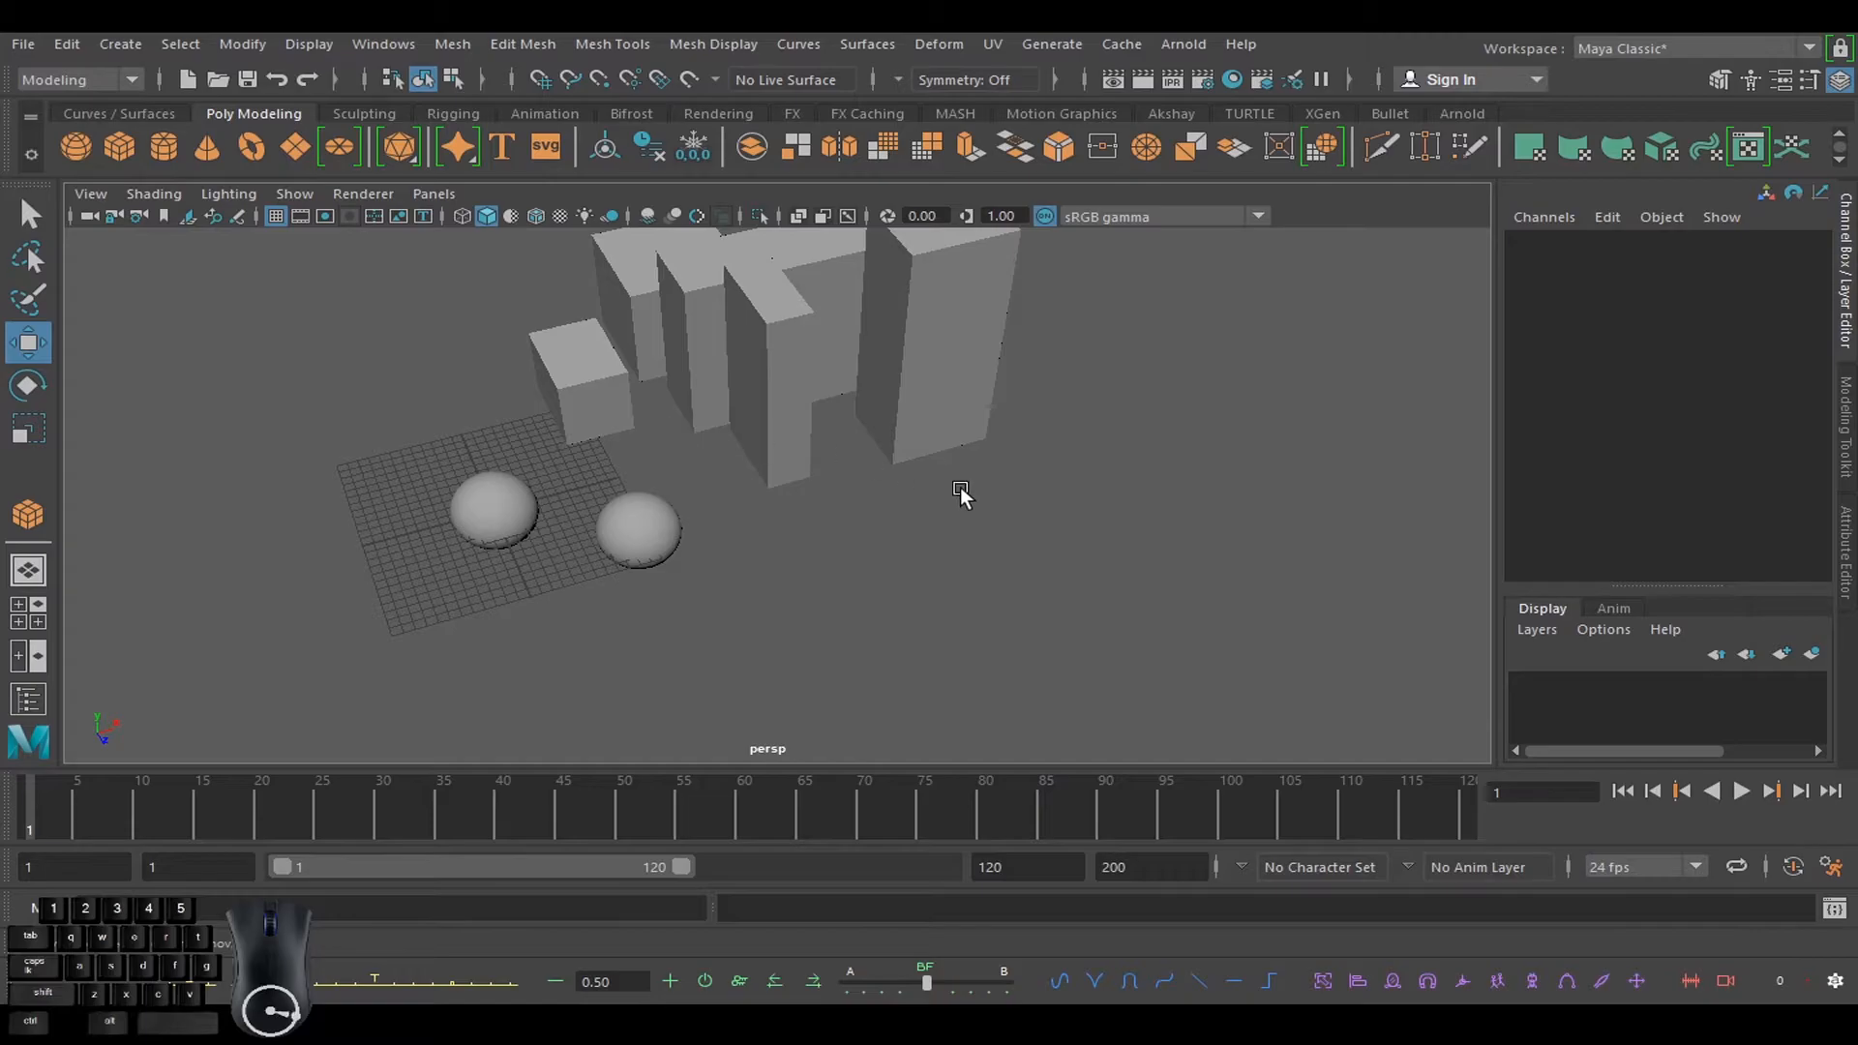
- Review the polygon primitive types with the Interactive Creation and Exit On Completion options, and inspect the drawn shapes from several sides
{"action": "left_click", "coordinate": [131, 45]}
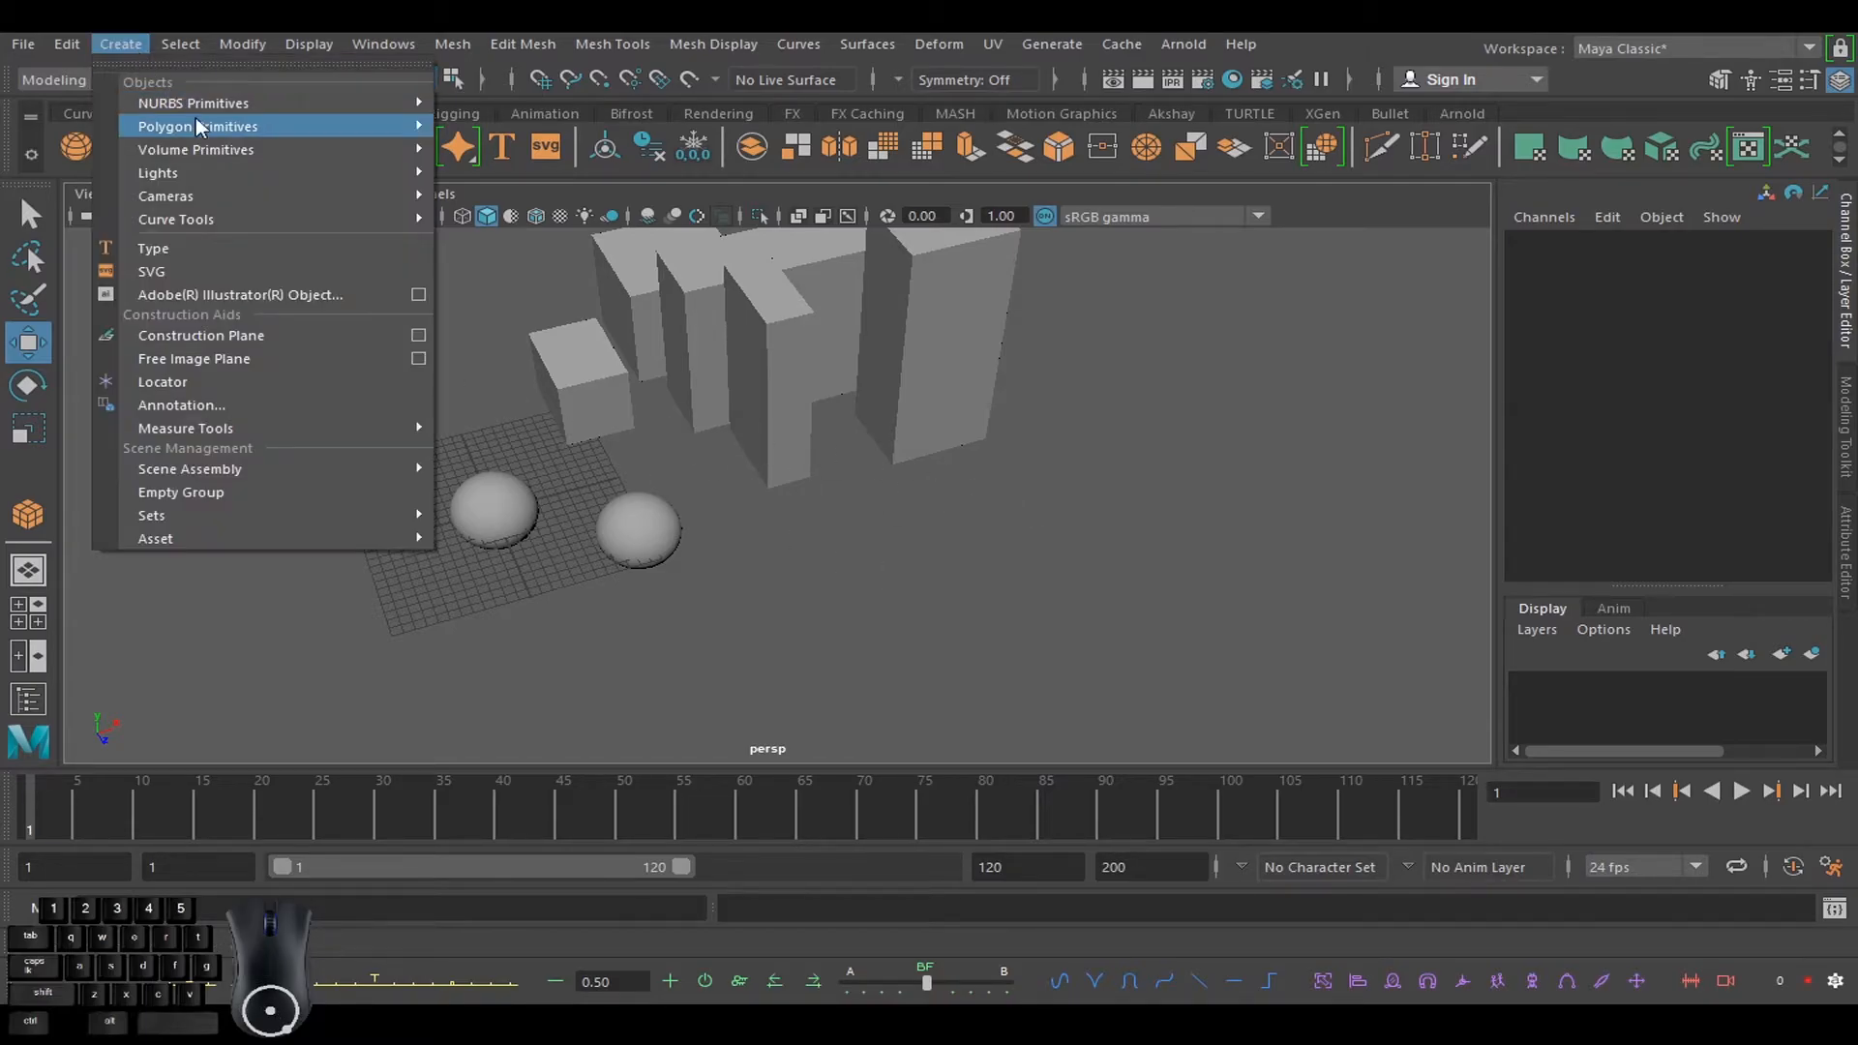
{"action": "mouse_move", "coordinate": [266, 130]}
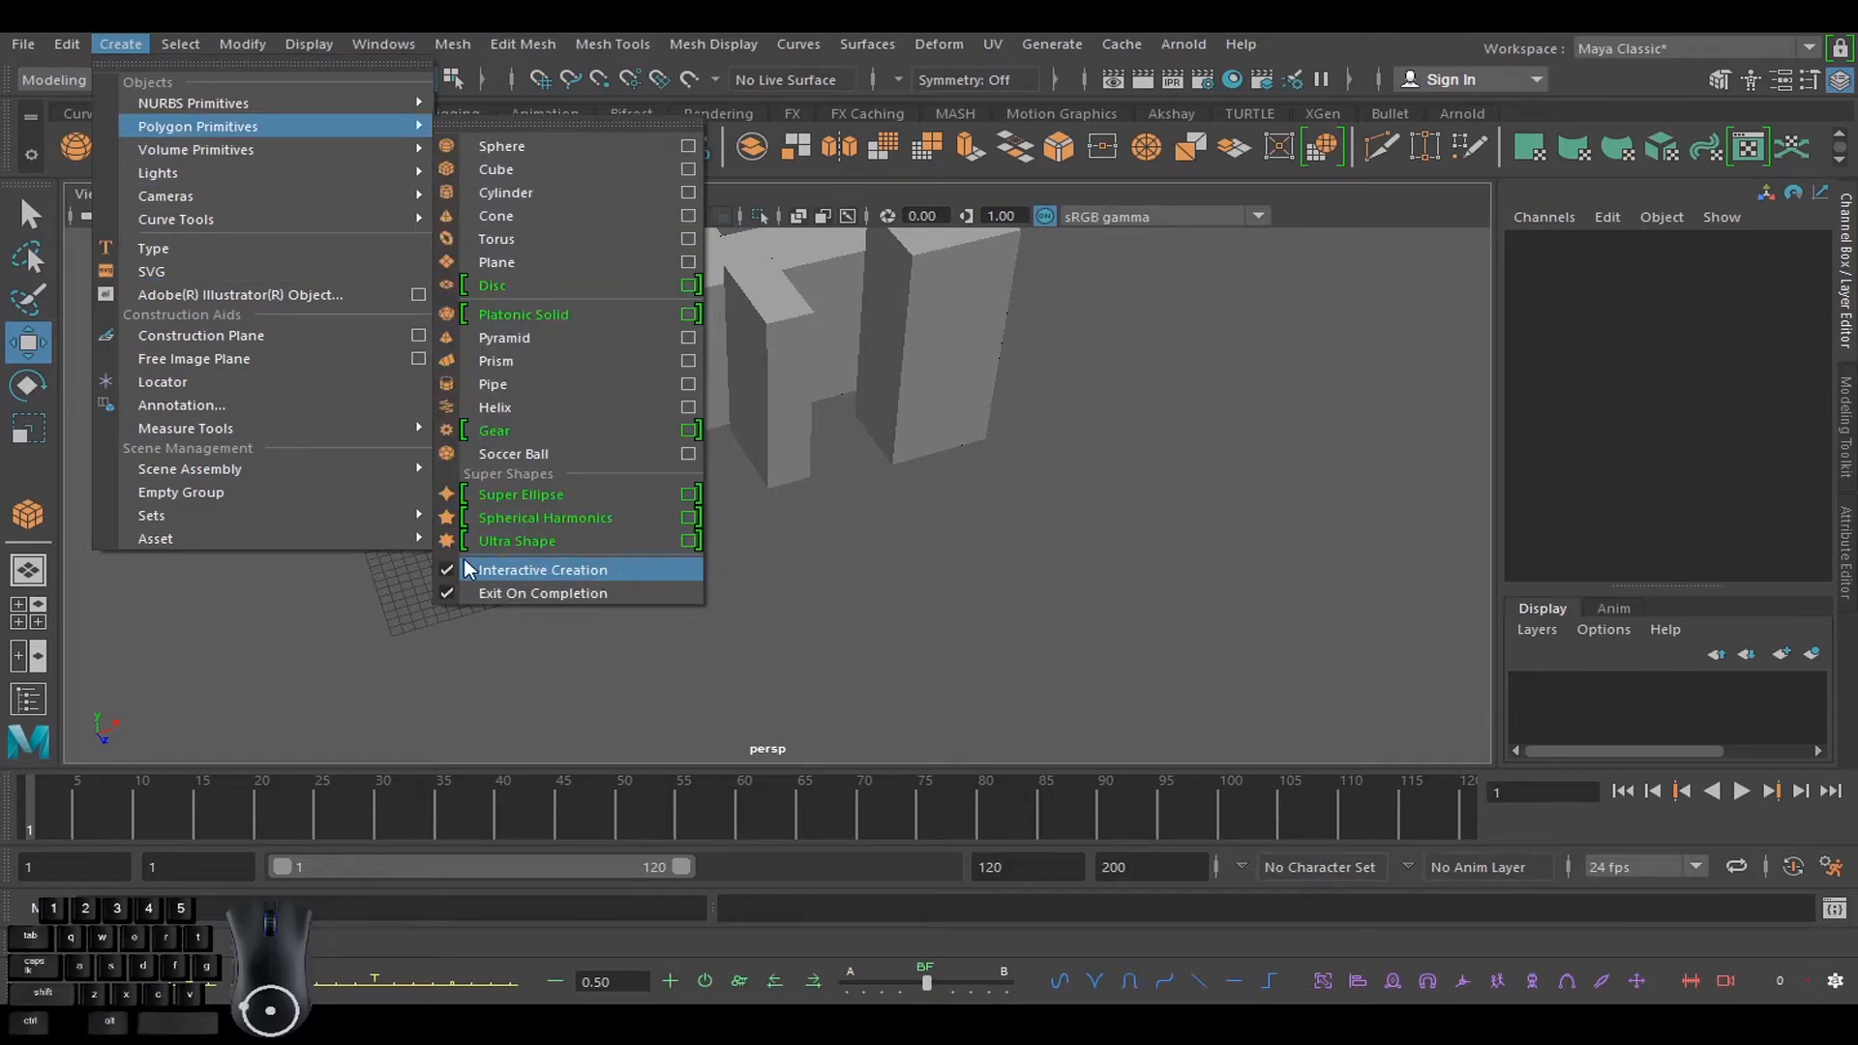
{"action": "left_click", "coordinate": [1045, 513]}
{"action": "left_click_drag", "start_coordinate": [1174, 559], "coordinate": [1012, 604], "text": "alt"}
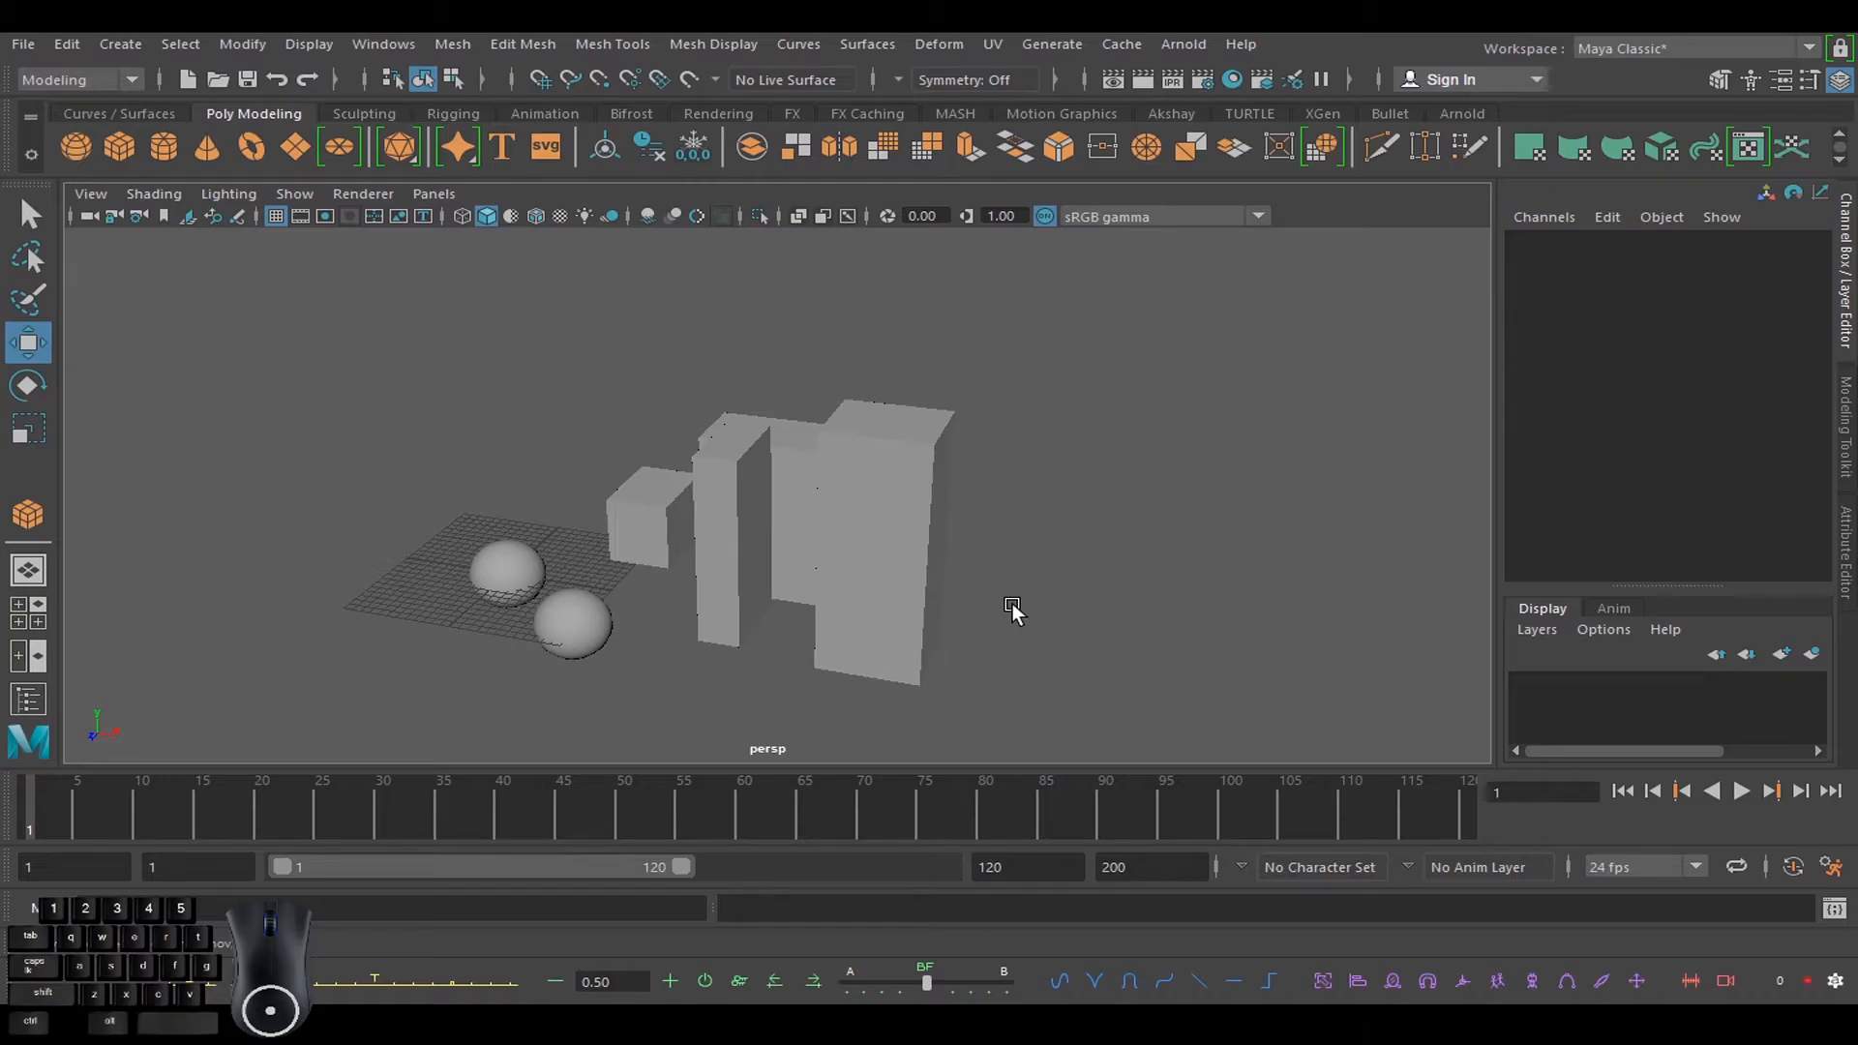
{"action": "left_click_drag", "start_coordinate": [1012, 612], "coordinate": [1109, 610], "text": "alt"}
{"action": "right_click_drag", "start_coordinate": [1109, 610], "coordinate": [995, 523], "text": "alt"}
{"action": "middle_click_drag", "start_coordinate": [974, 519], "coordinate": [831, 472], "text": "alt"}
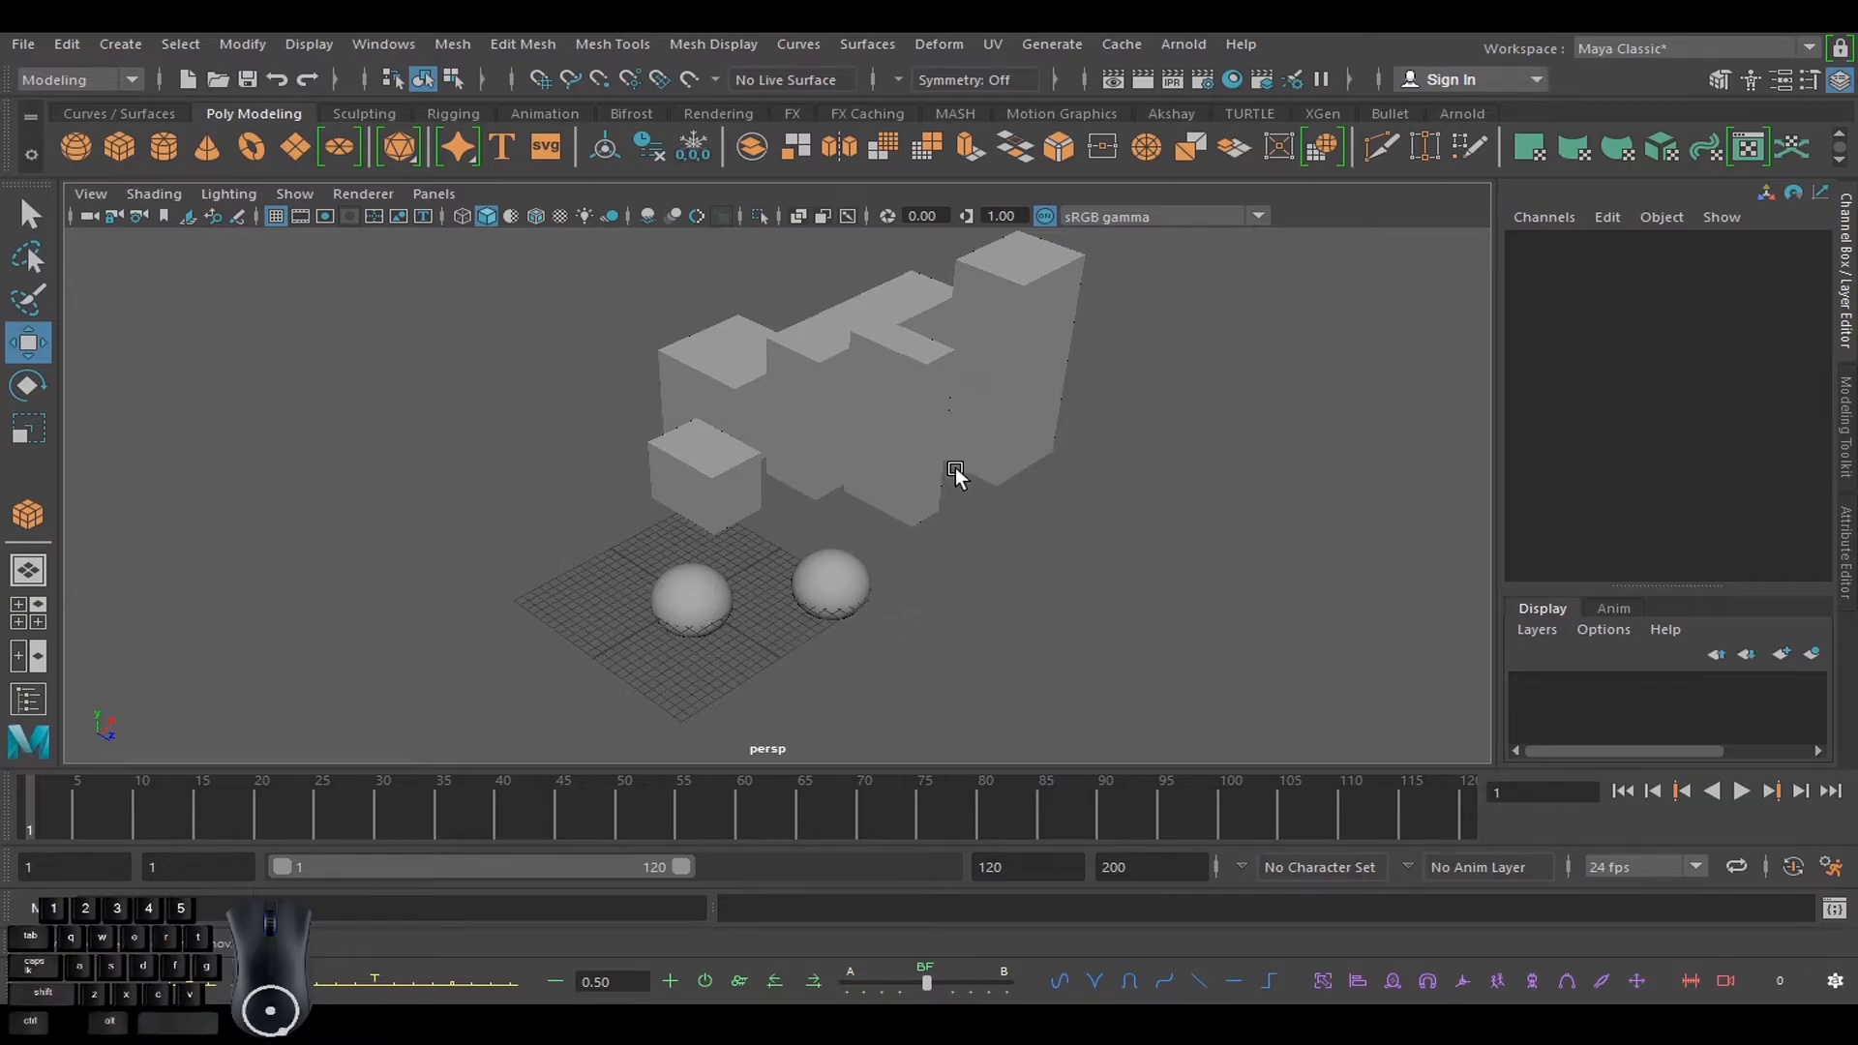
{"action": "left_click_drag", "start_coordinate": [1053, 535], "coordinate": [880, 504], "text": "alt"}
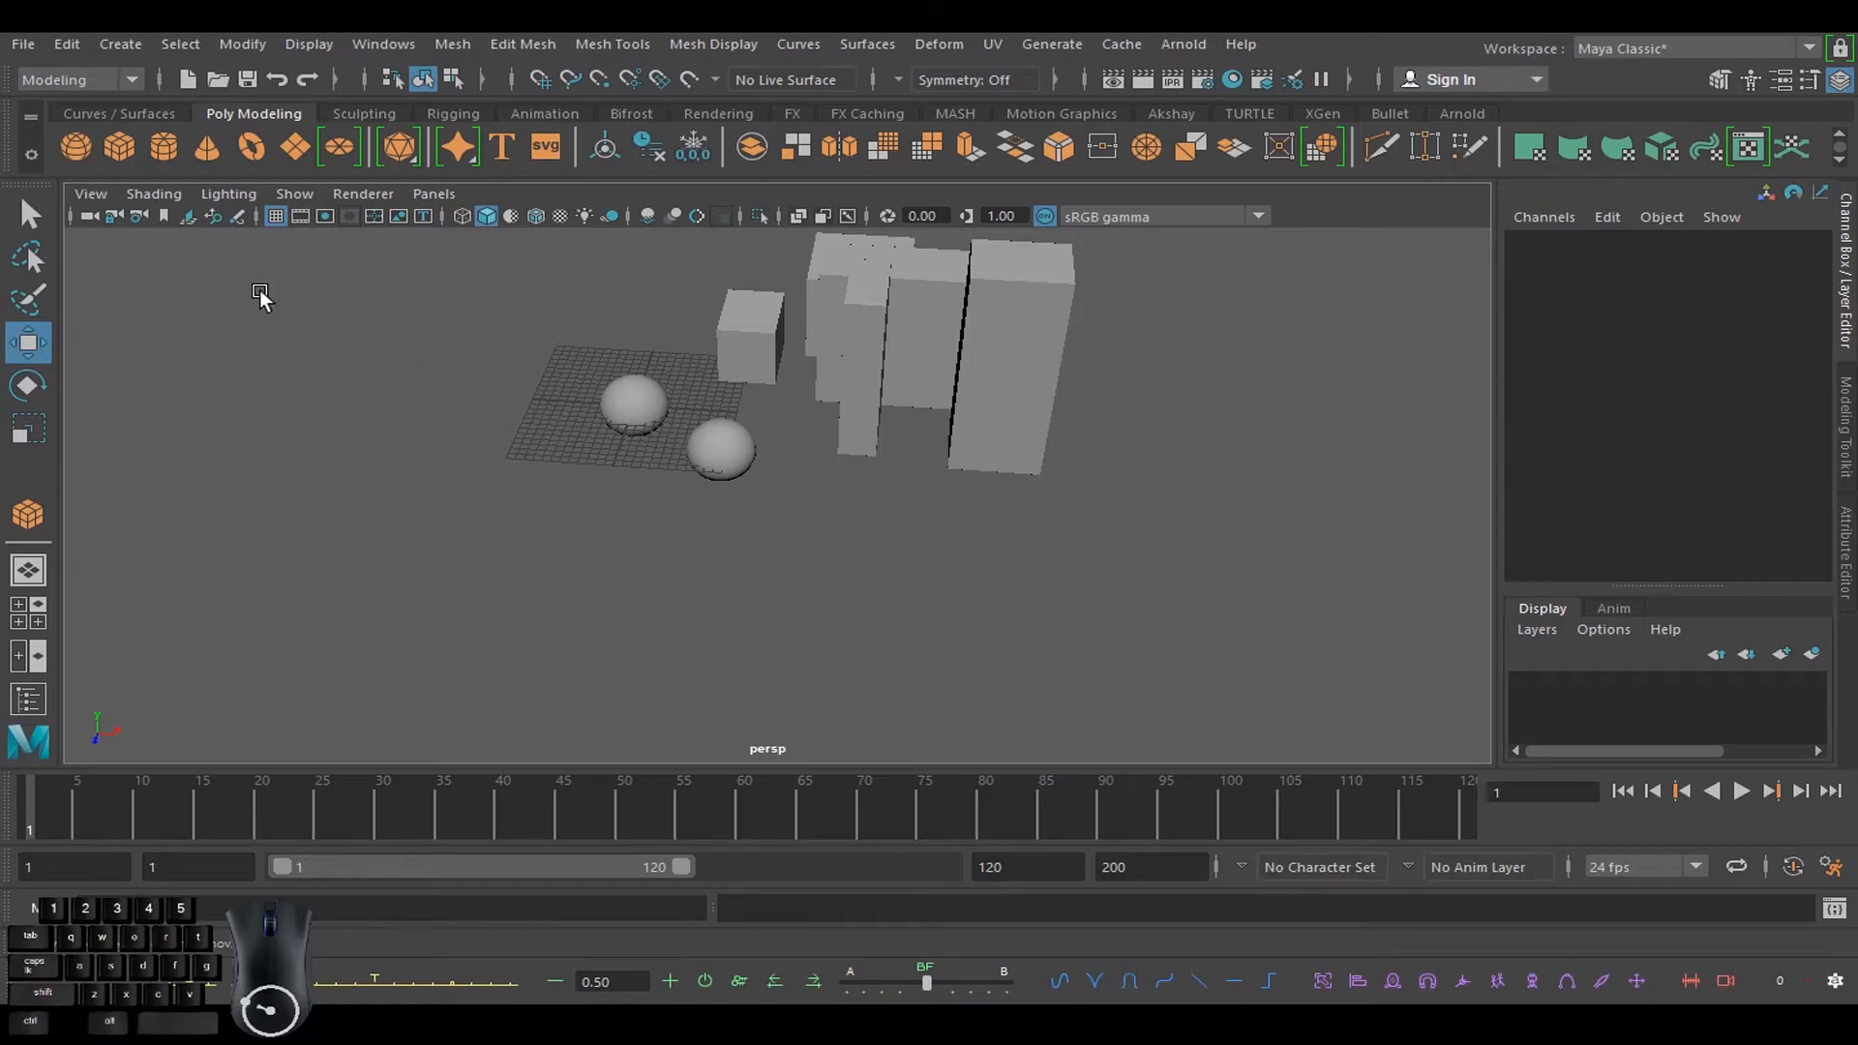
- Draw a polygon cylinder of about 6 radius and 26.1 height and a cone of about 8.6 radius and 28.3 height beside the grid
{"action": "left_click", "coordinate": [168, 143]}
{"action": "mouse_move", "coordinate": [600, 450]}
{"action": "left_mouse_down", "text": "alt"}
{"action": "mouse_move", "coordinate": [639, 448]}
{"action": "mouse_move", "coordinate": [464, 474]}
{"action": "mouse_move", "coordinate": [477, 510]}
{"action": "mouse_move", "coordinate": [440, 484]}
{"action": "mouse_move", "coordinate": [454, 494]}
{"action": "mouse_move", "coordinate": [440, 290]}
{"action": "mouse_move", "coordinate": [456, 352]}
{"action": "mouse_move", "coordinate": [417, 203]}
{"action": "mouse_move", "coordinate": [422, 282]}
{"action": "left_mouse_up", "text": "alt"}
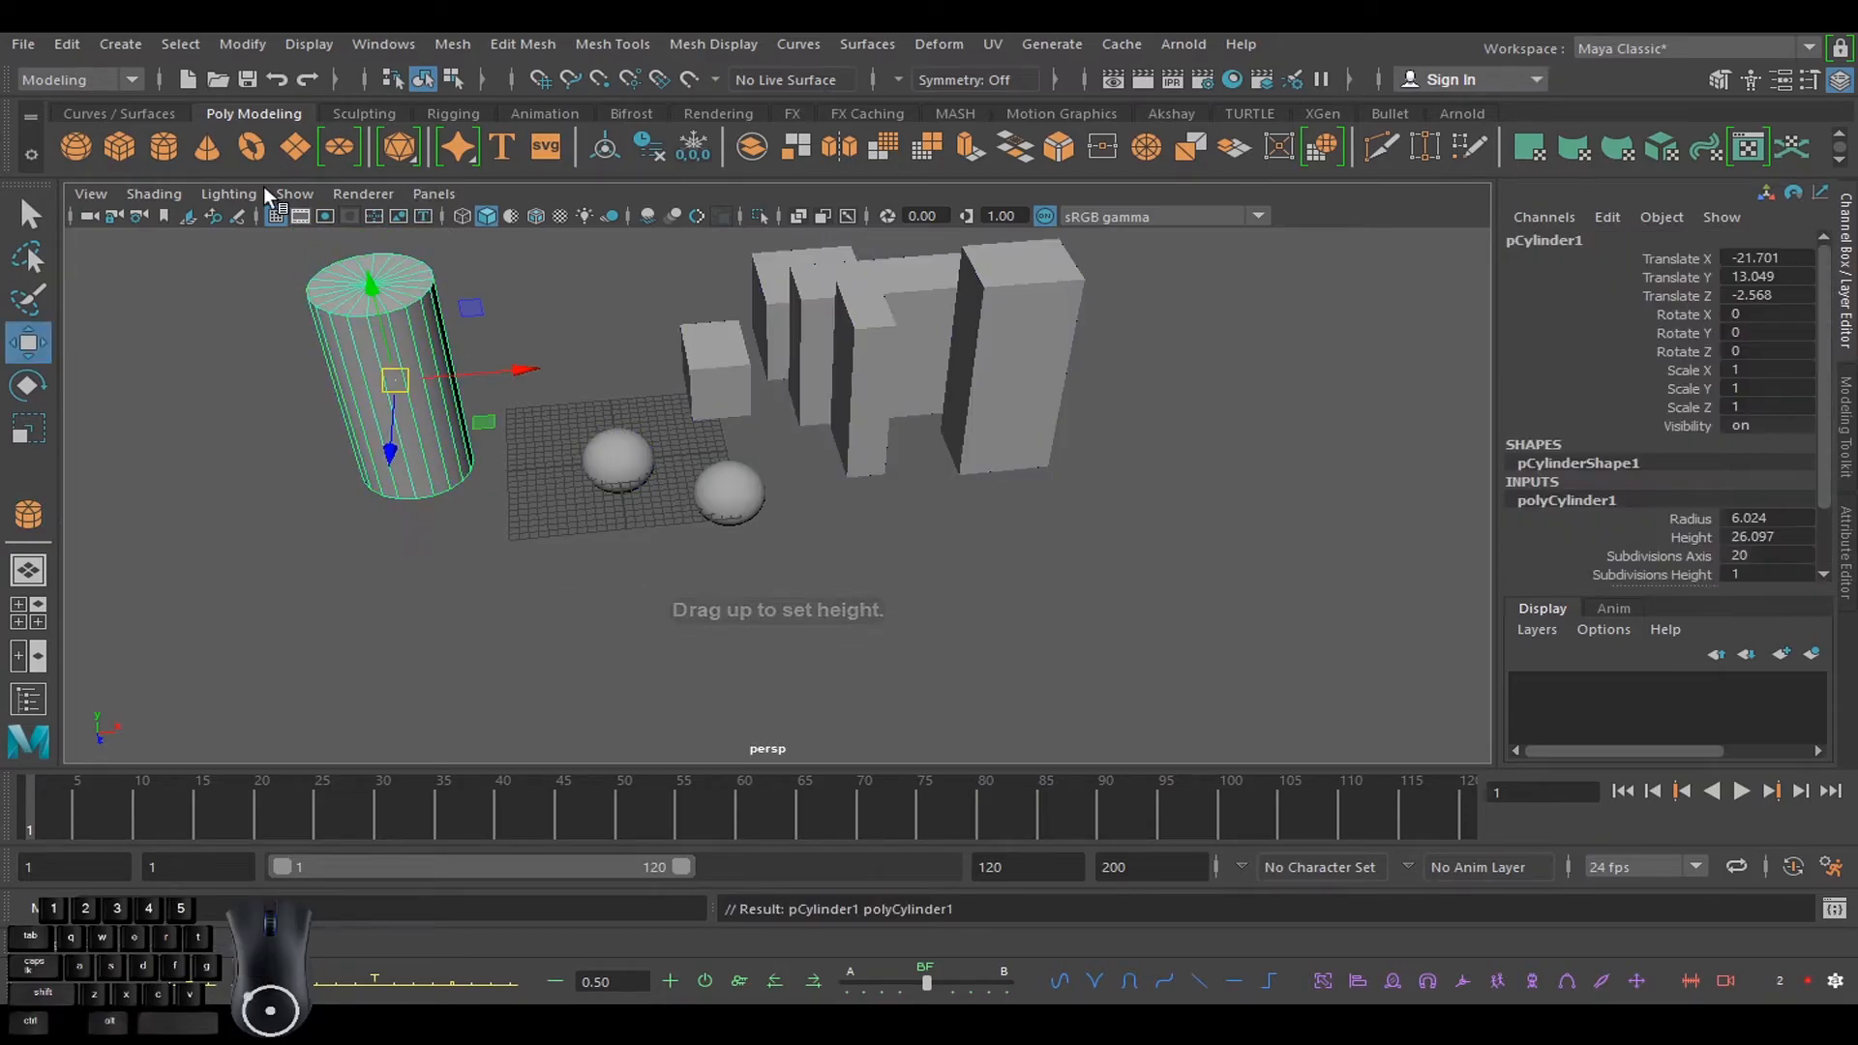
{"action": "left_click", "coordinate": [213, 150]}
{"action": "left_click_drag", "start_coordinate": [487, 608], "coordinate": [500, 387]}
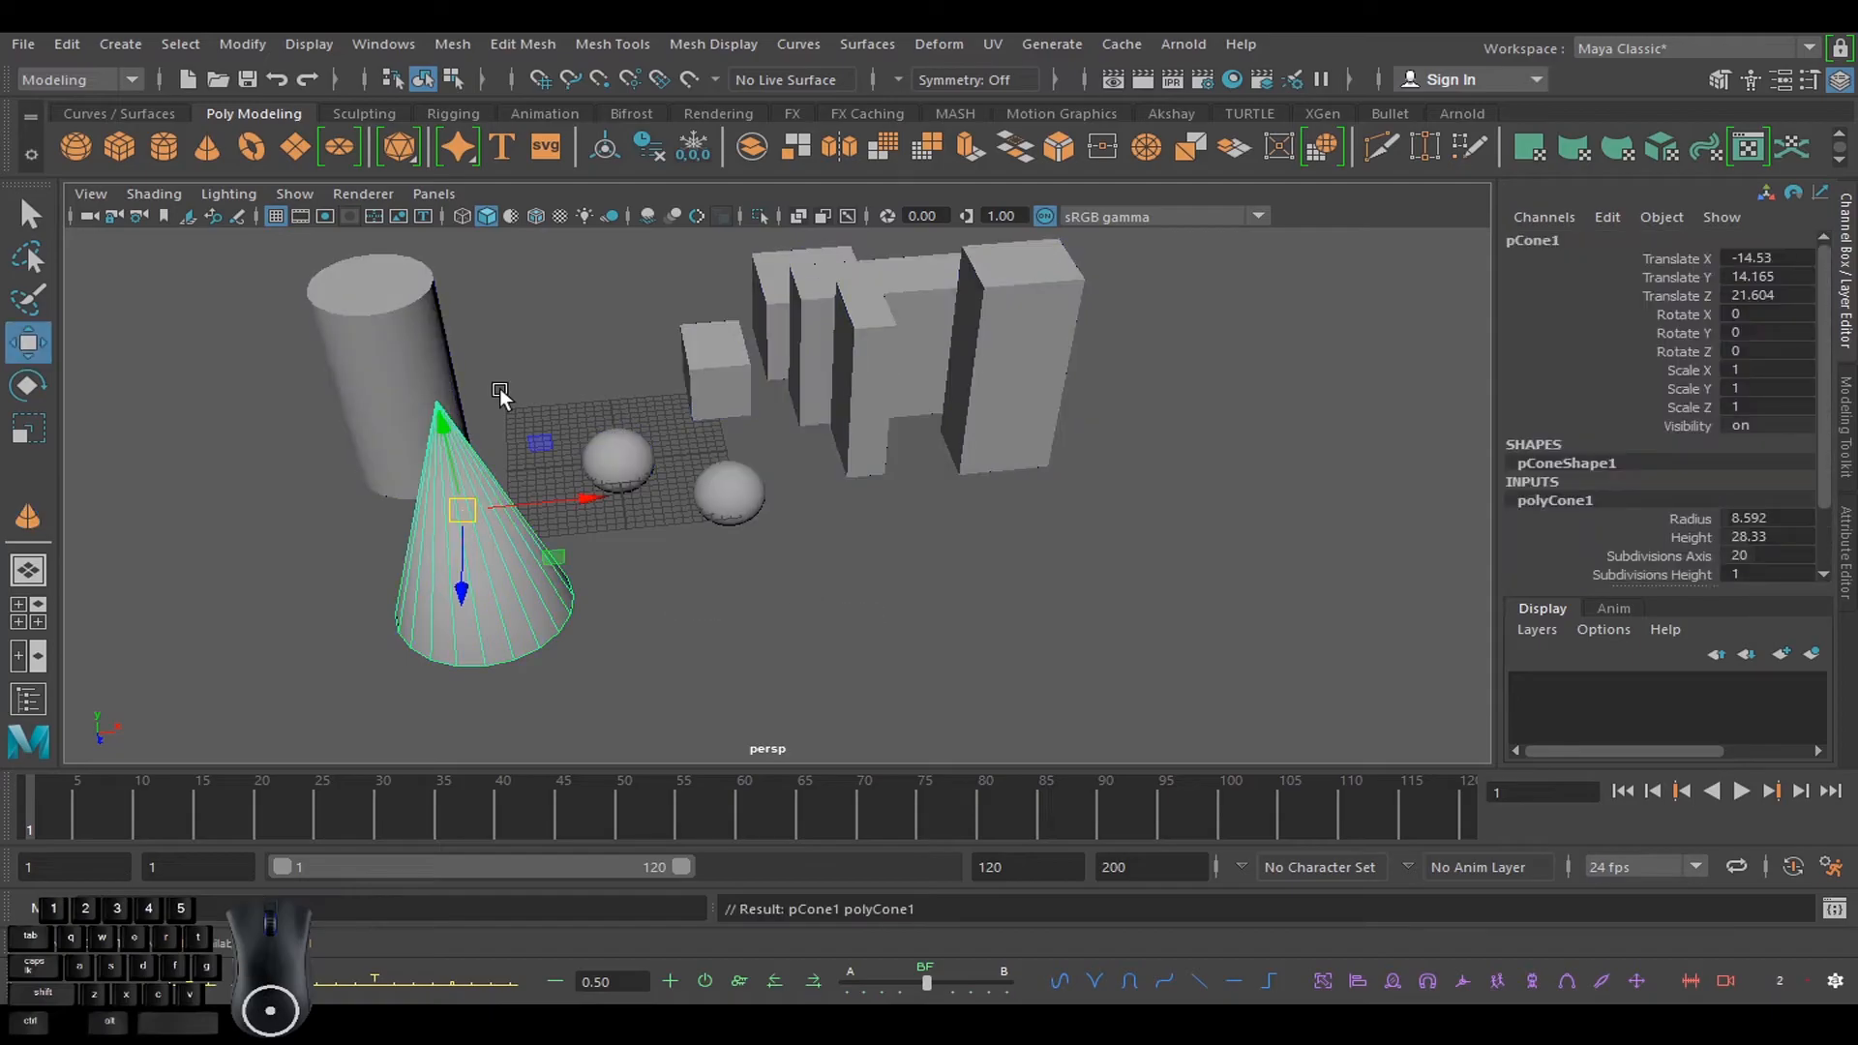
- Draw a polygon torus of about 18.6 radius and 10.1 section radius beside the grid, opposite the cone, and deselect it
{"action": "left_click", "coordinate": [254, 149]}
{"action": "left_click_drag", "start_coordinate": [992, 613], "coordinate": [1153, 587]}
{"action": "left_click_drag", "start_coordinate": [1041, 594], "coordinate": [1276, 610]}
{"action": "key", "text": "w"}
{"action": "right_click_drag", "start_coordinate": [1258, 567], "coordinate": [1090, 537], "text": "alt"}
{"action": "left_click_drag", "start_coordinate": [1090, 536], "coordinate": [1060, 594], "text": "alt"}
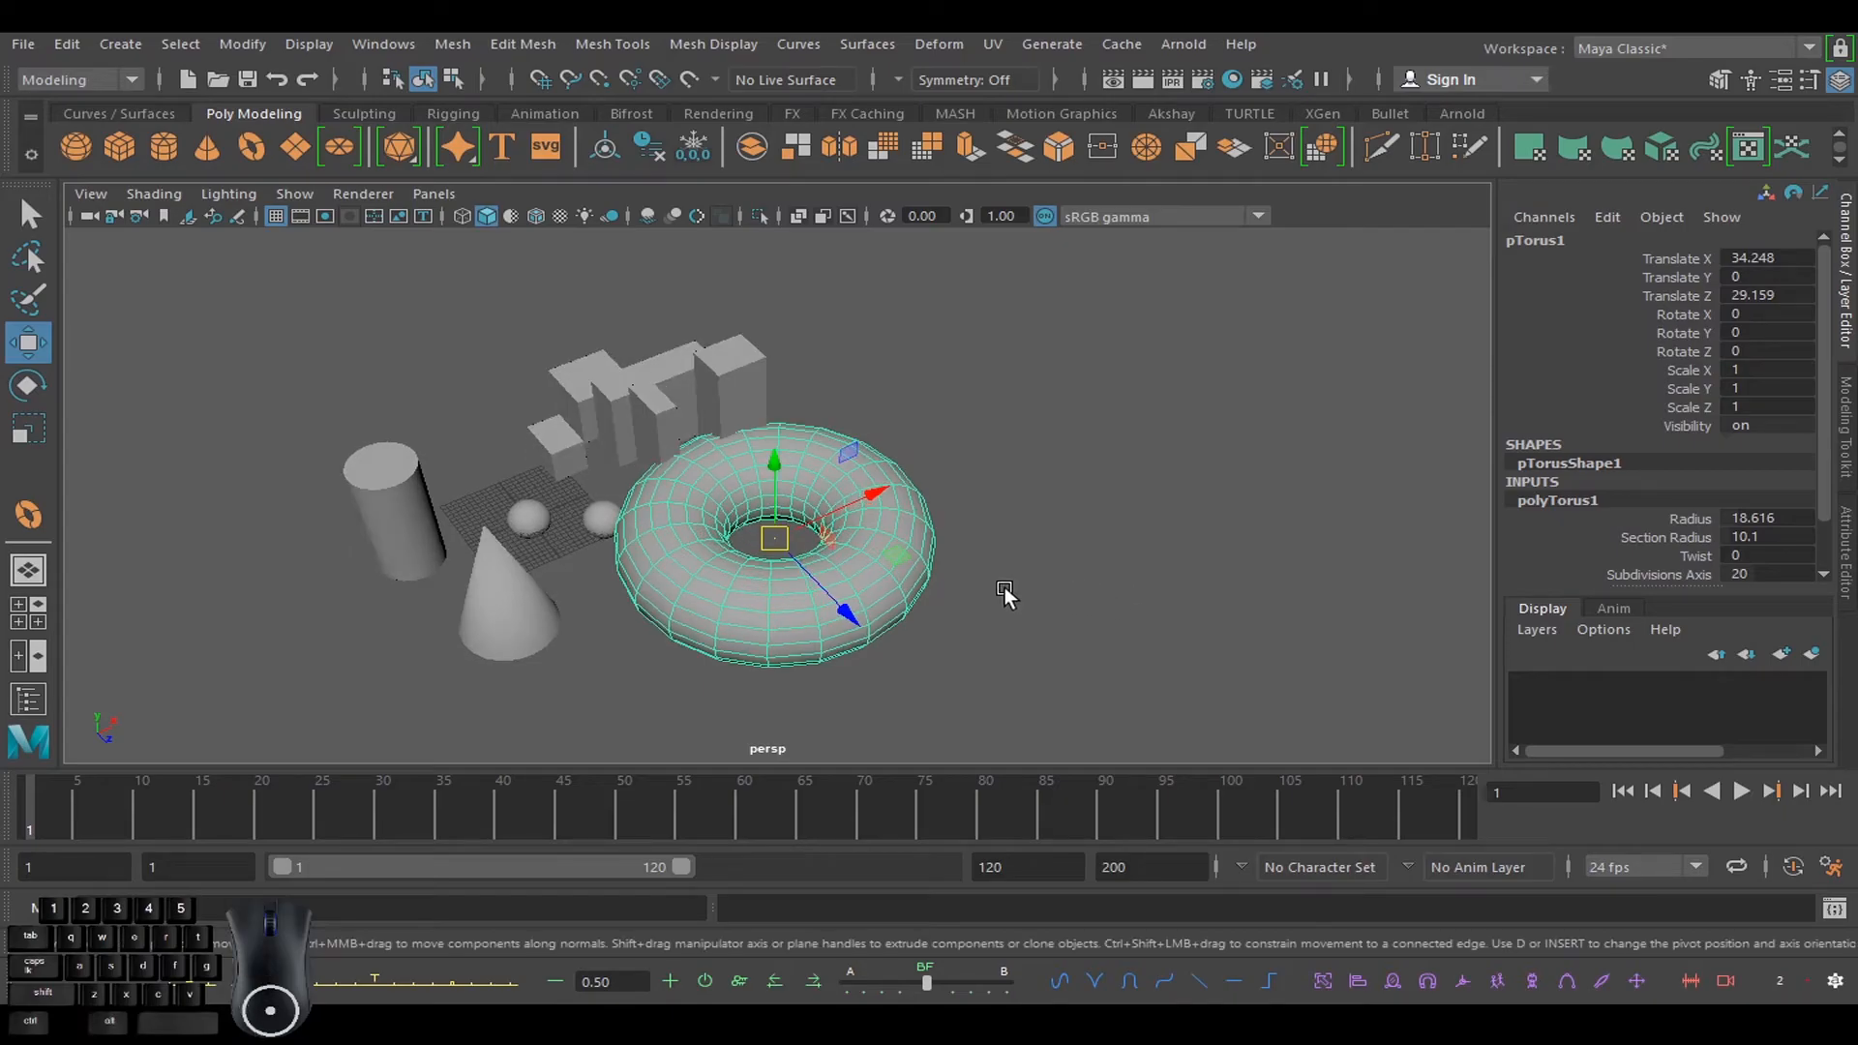
{"action": "left_click", "coordinate": [1016, 586]}
{"action": "middle_click_drag", "start_coordinate": [985, 596], "coordinate": [1086, 503], "text": "alt"}
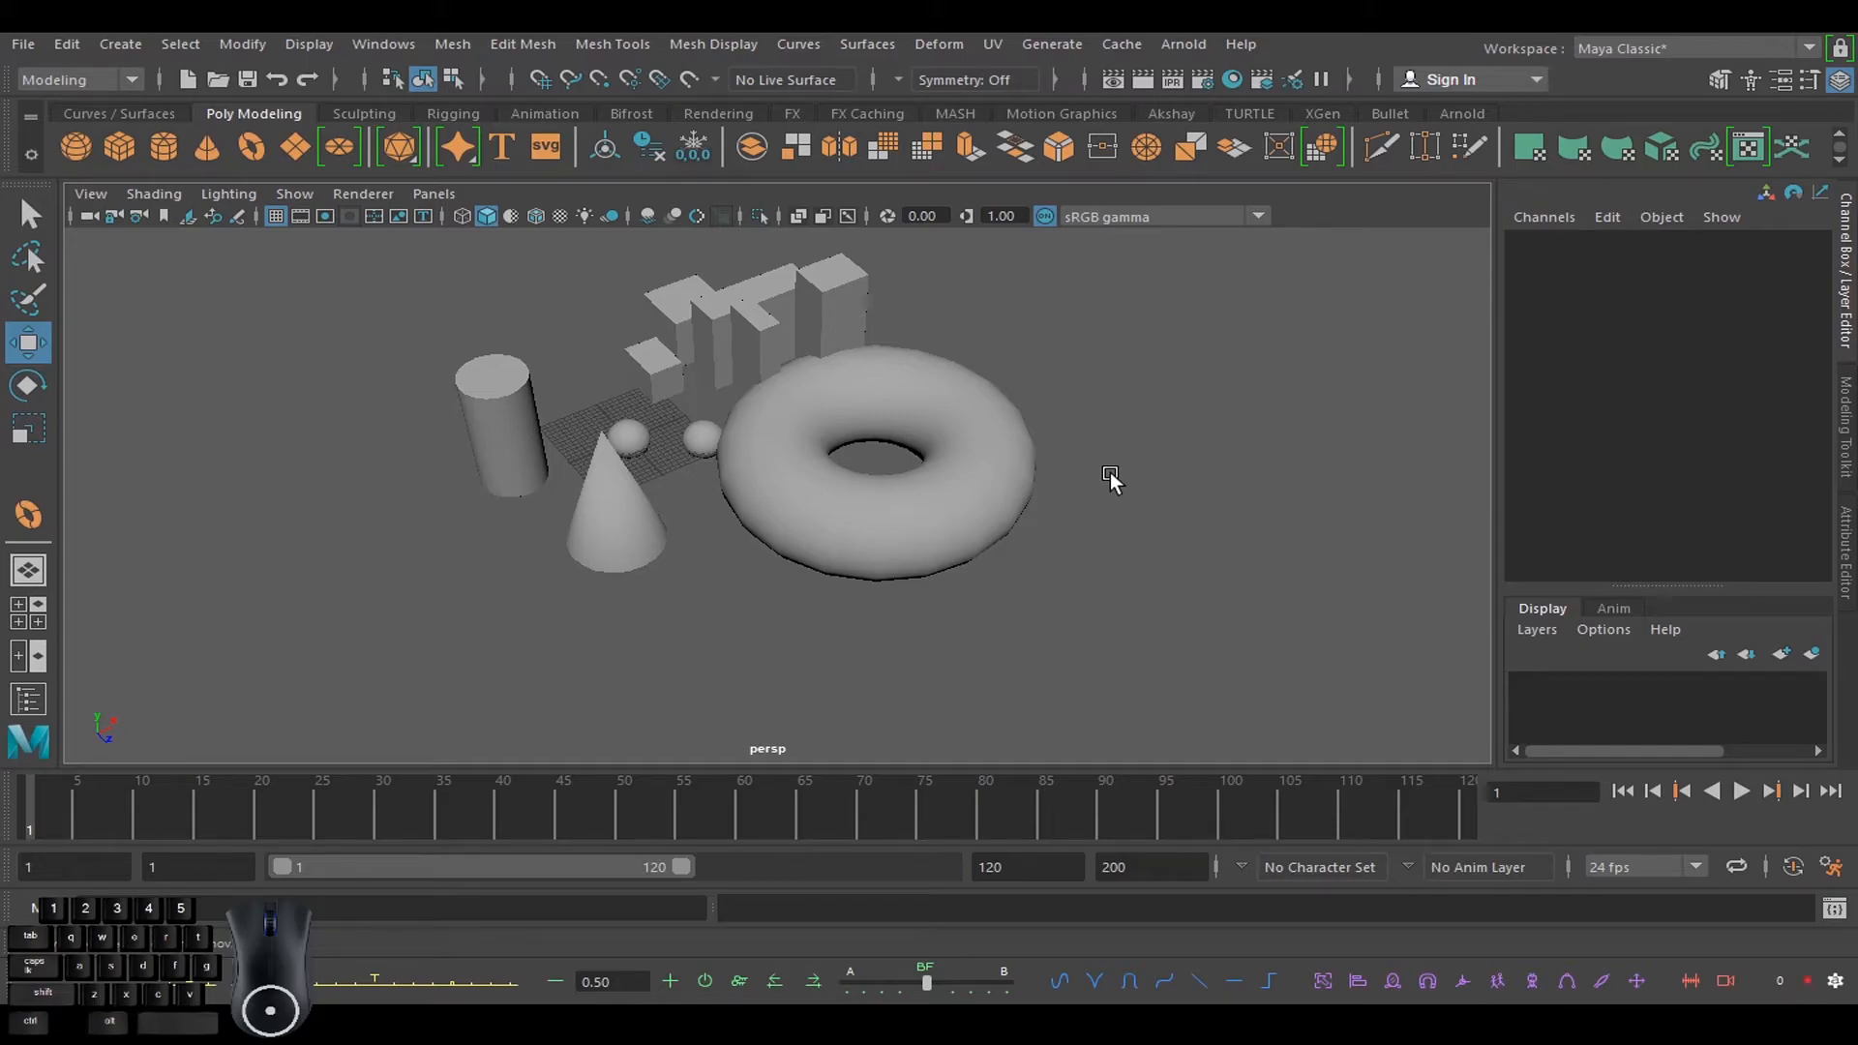
- Review the polygon primitive choices available in the viewport and turn off Interactive Creation
{"action": "key", "text": "space"}
{"action": "key", "text": "shift"}
{"action": "right_click", "coordinate": [1109, 467], "text": "shift"}
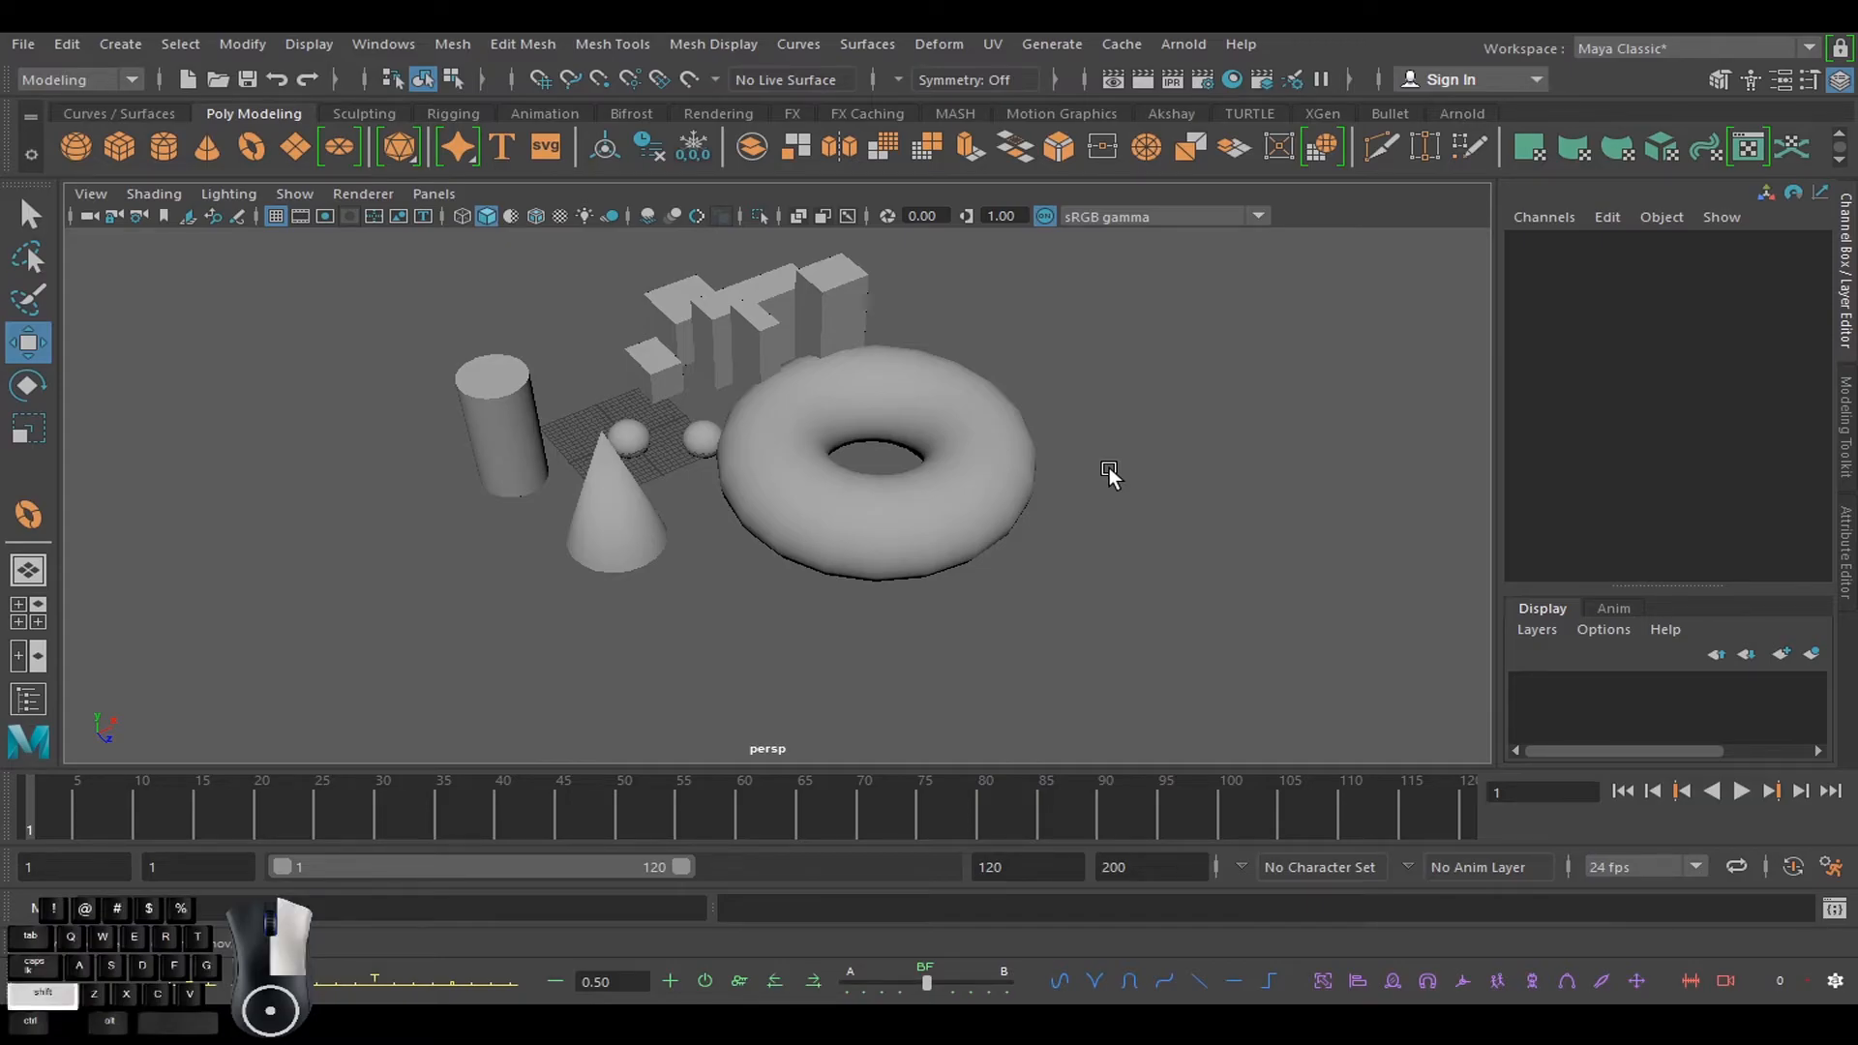
{"action": "right_click_drag", "start_coordinate": [1111, 469], "coordinate": [1024, 507], "text": "shift"}
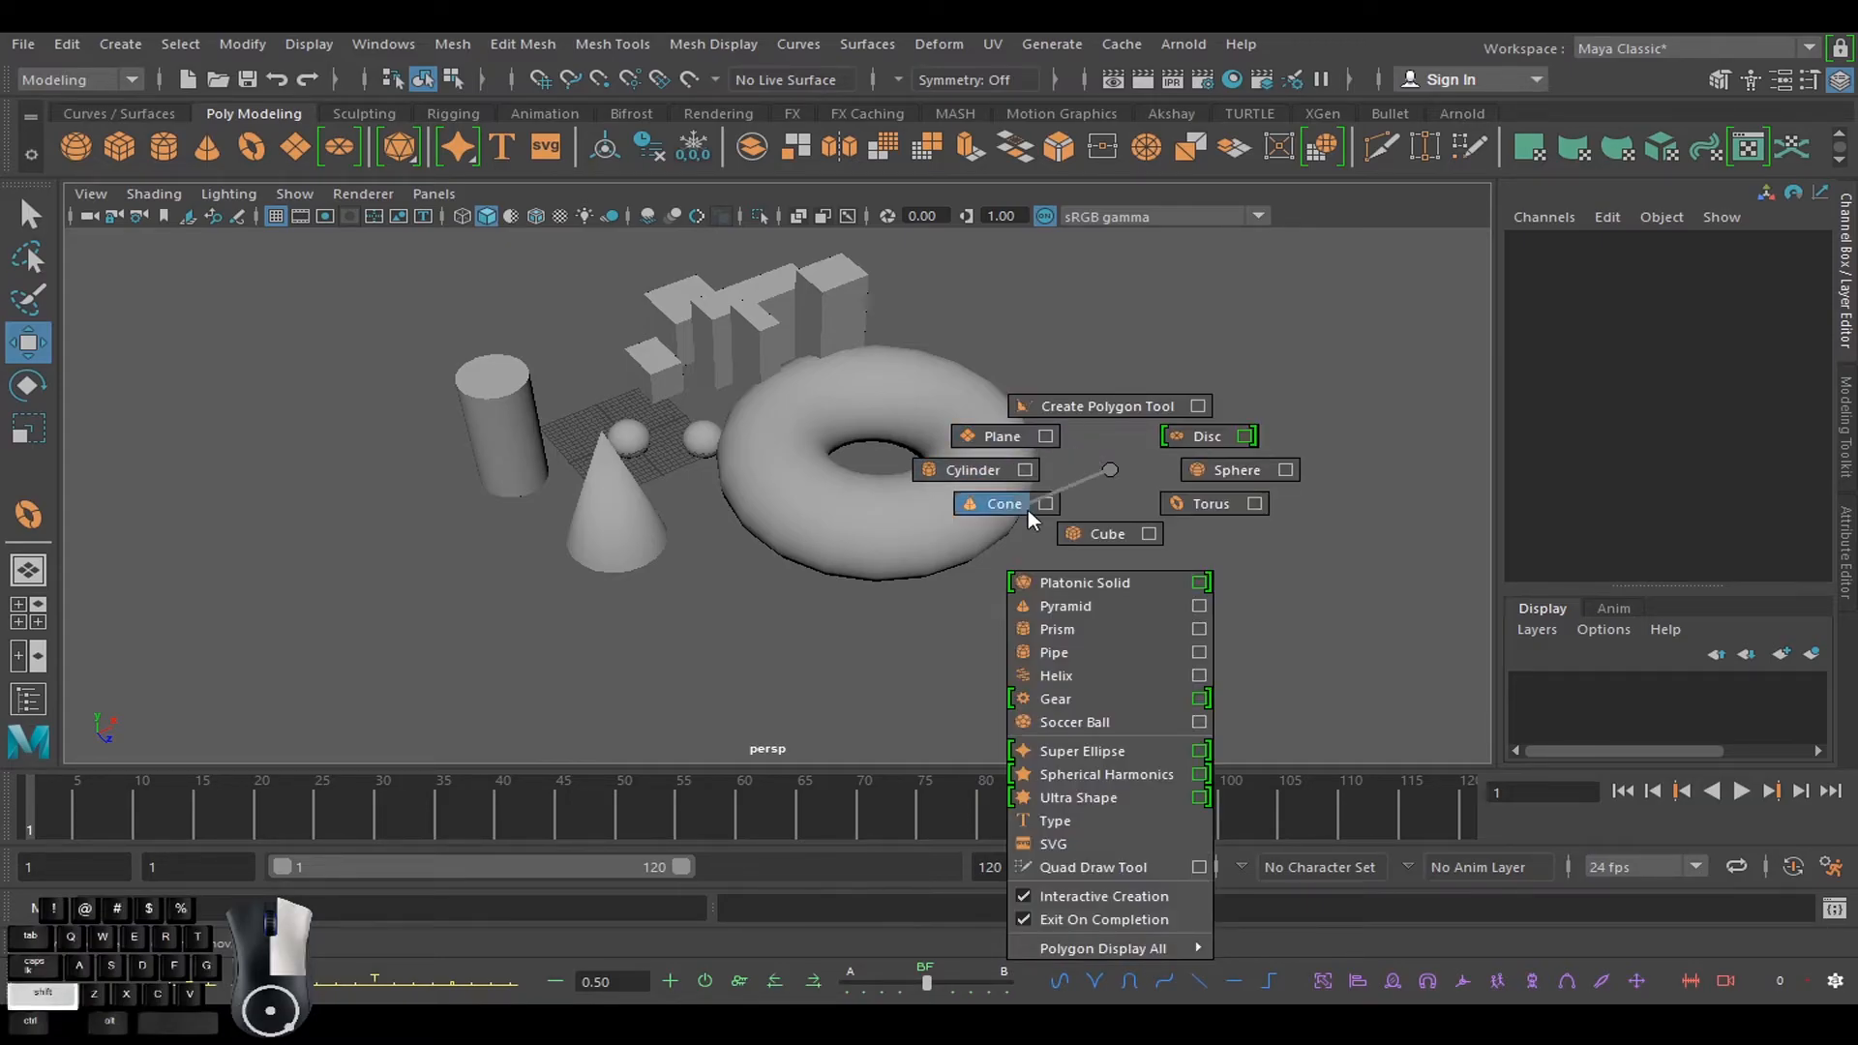
{"action": "right_click_drag", "start_coordinate": [1213, 466], "coordinate": [1016, 515], "text": "shift"}
{"action": "right_click_drag", "start_coordinate": [1190, 462], "coordinate": [1112, 903], "text": "shift"}
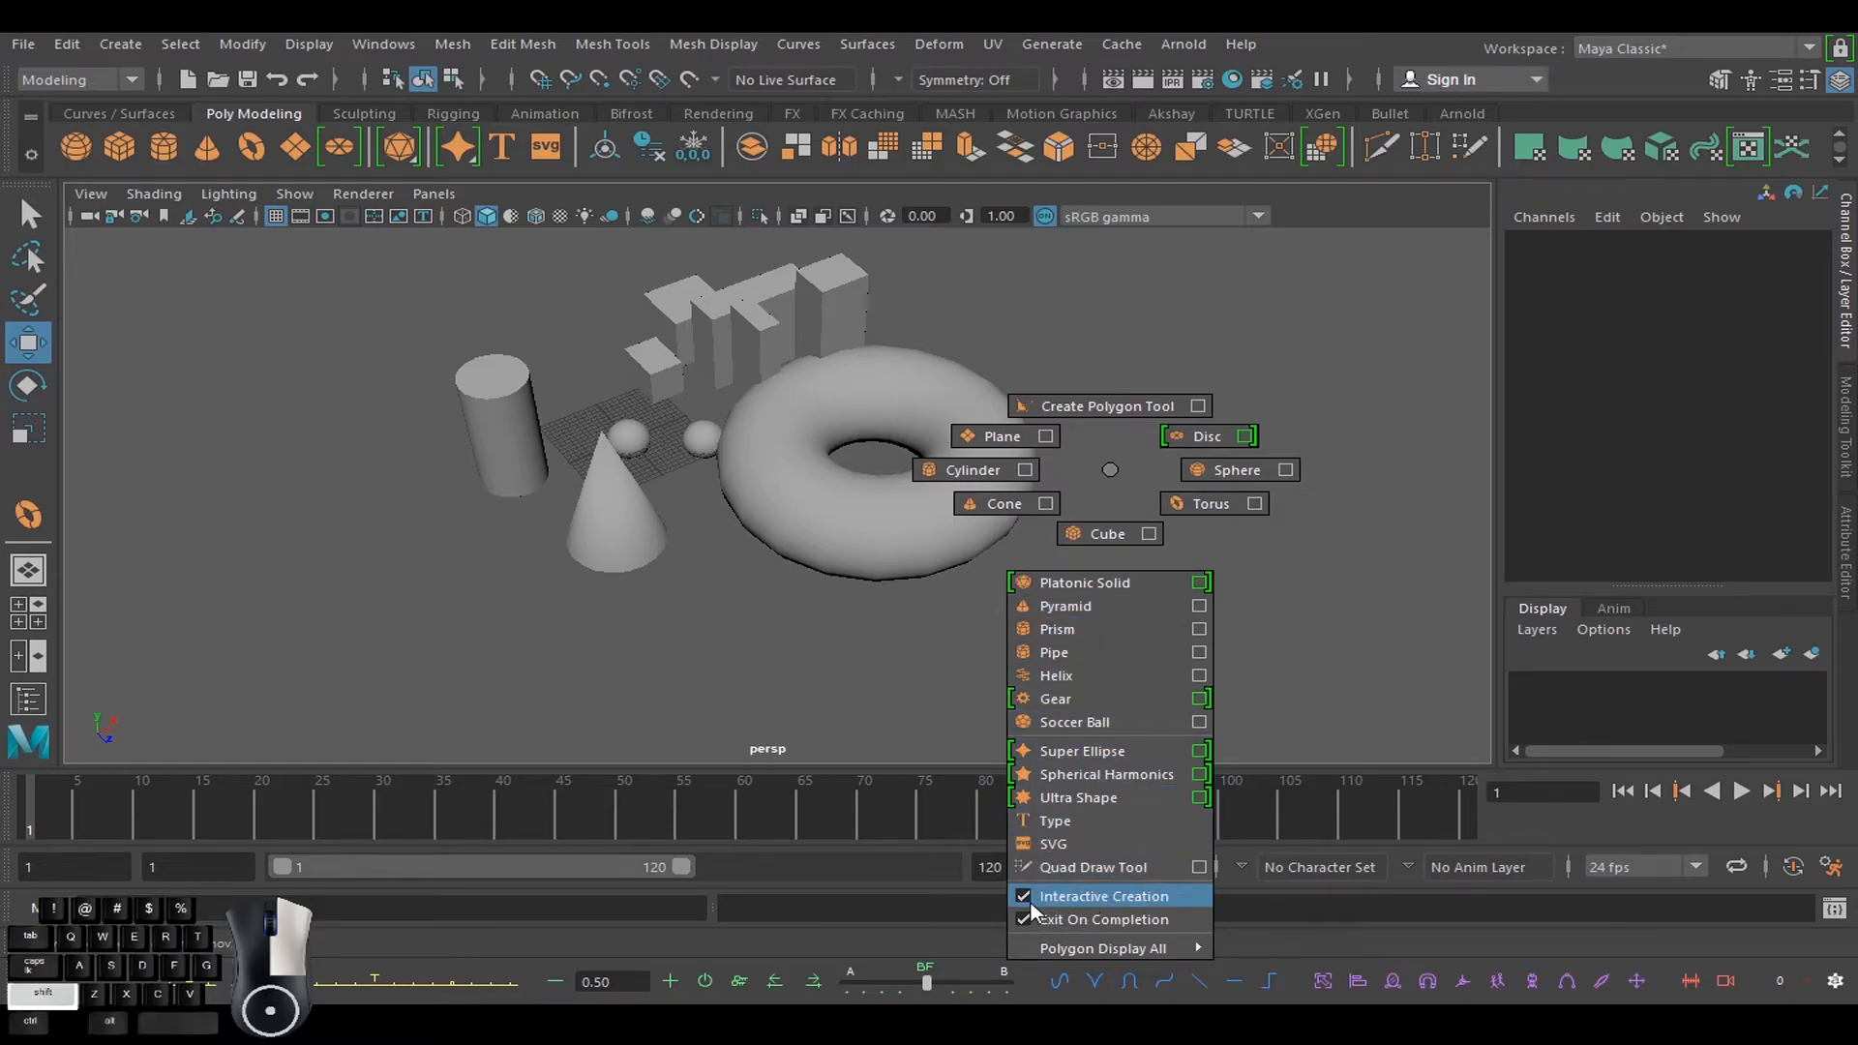
{"action": "right_click_drag", "start_coordinate": [1093, 893], "coordinate": [1030, 892], "text": "shift"}
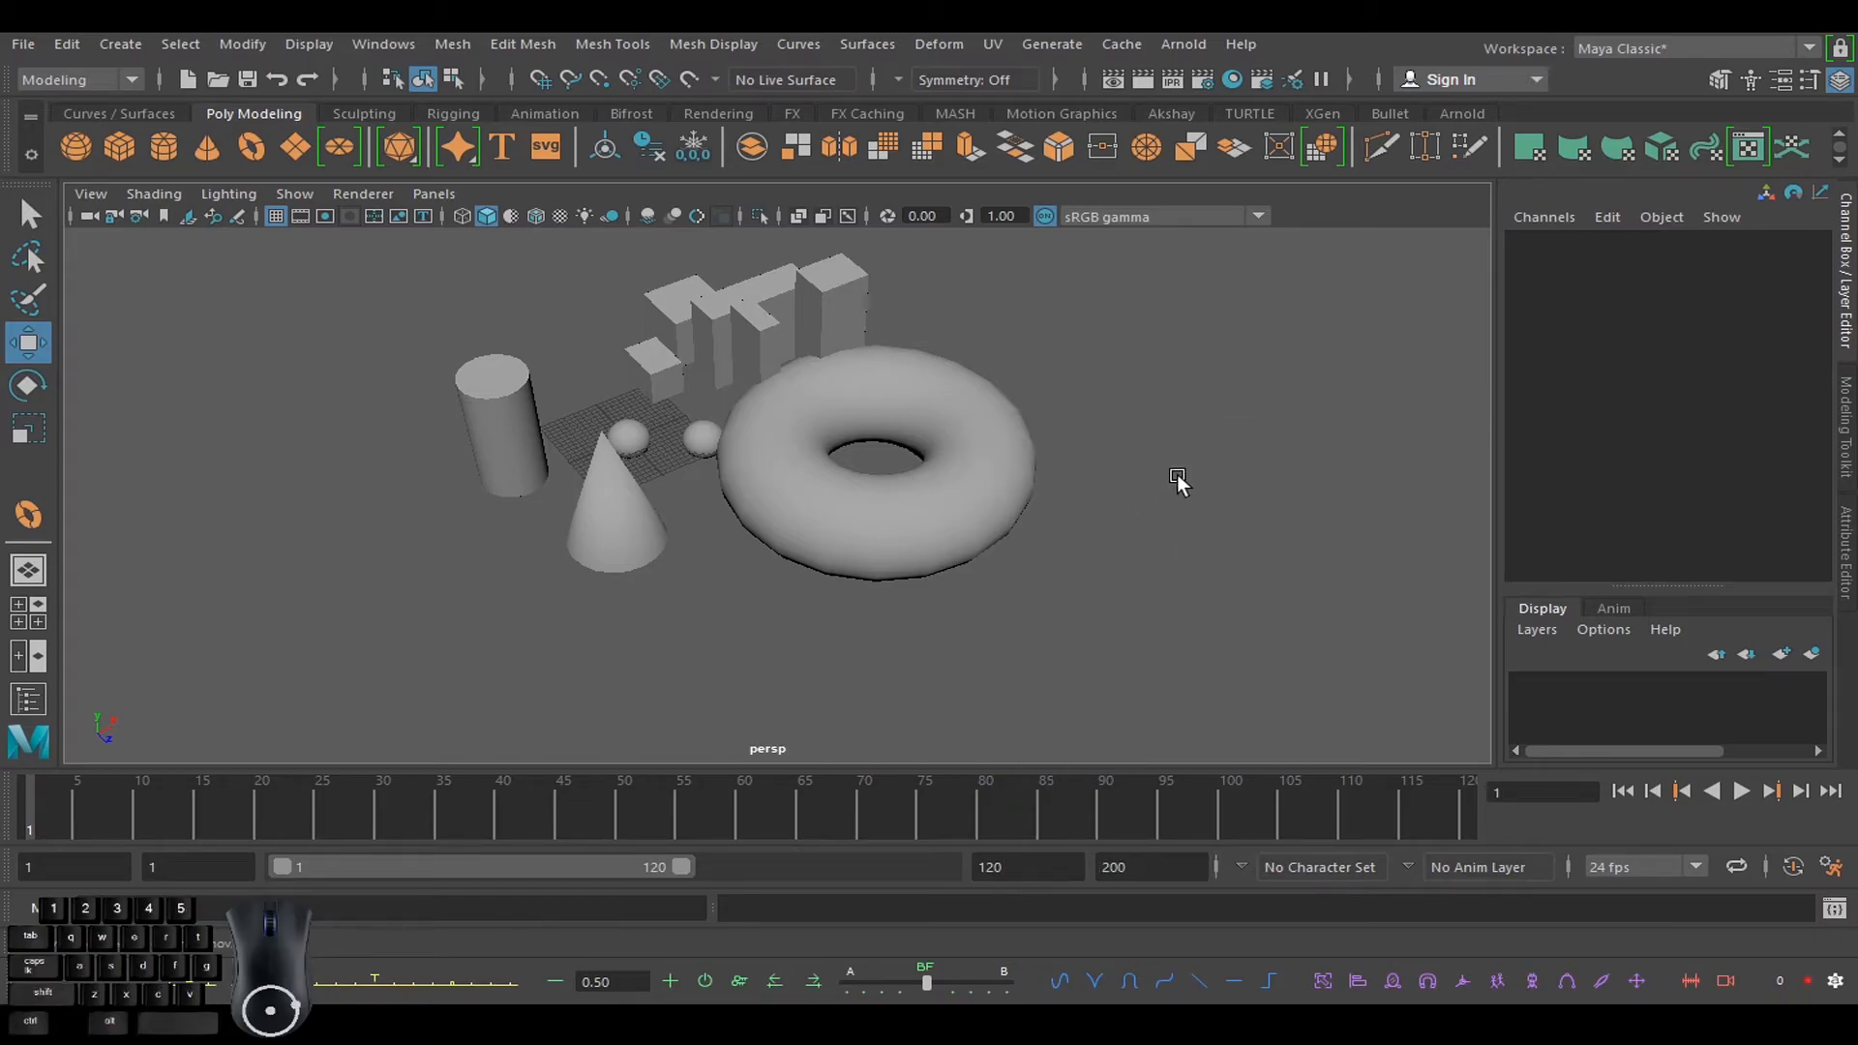
- View and dismiss the polygon sphere options, and move the sphere at the grid centre along X to about -78
{"action": "double_click", "coordinate": [74, 145]}
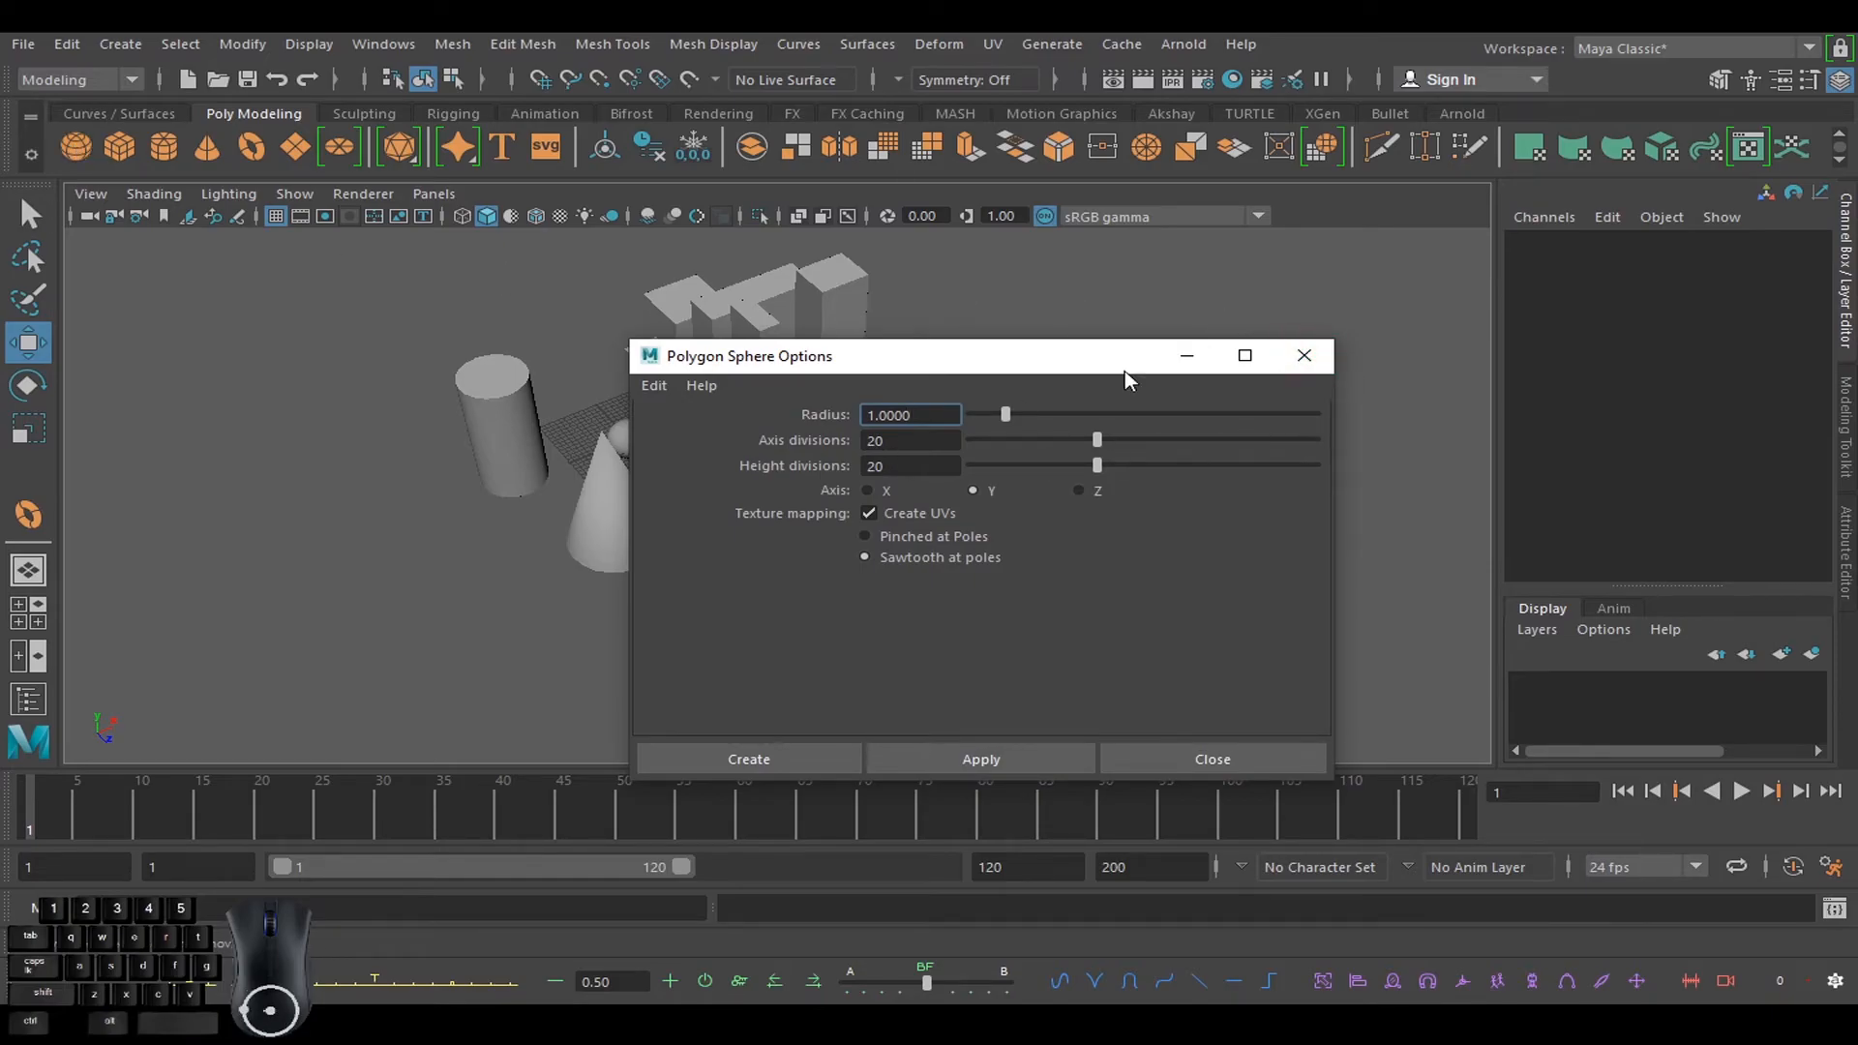
{"action": "left_click", "coordinate": [1307, 356]}
{"action": "left_click", "coordinate": [124, 151]}
{"action": "left_click", "coordinate": [639, 432]}
{"action": "left_click_drag", "start_coordinate": [638, 432], "coordinate": [205, 610]}
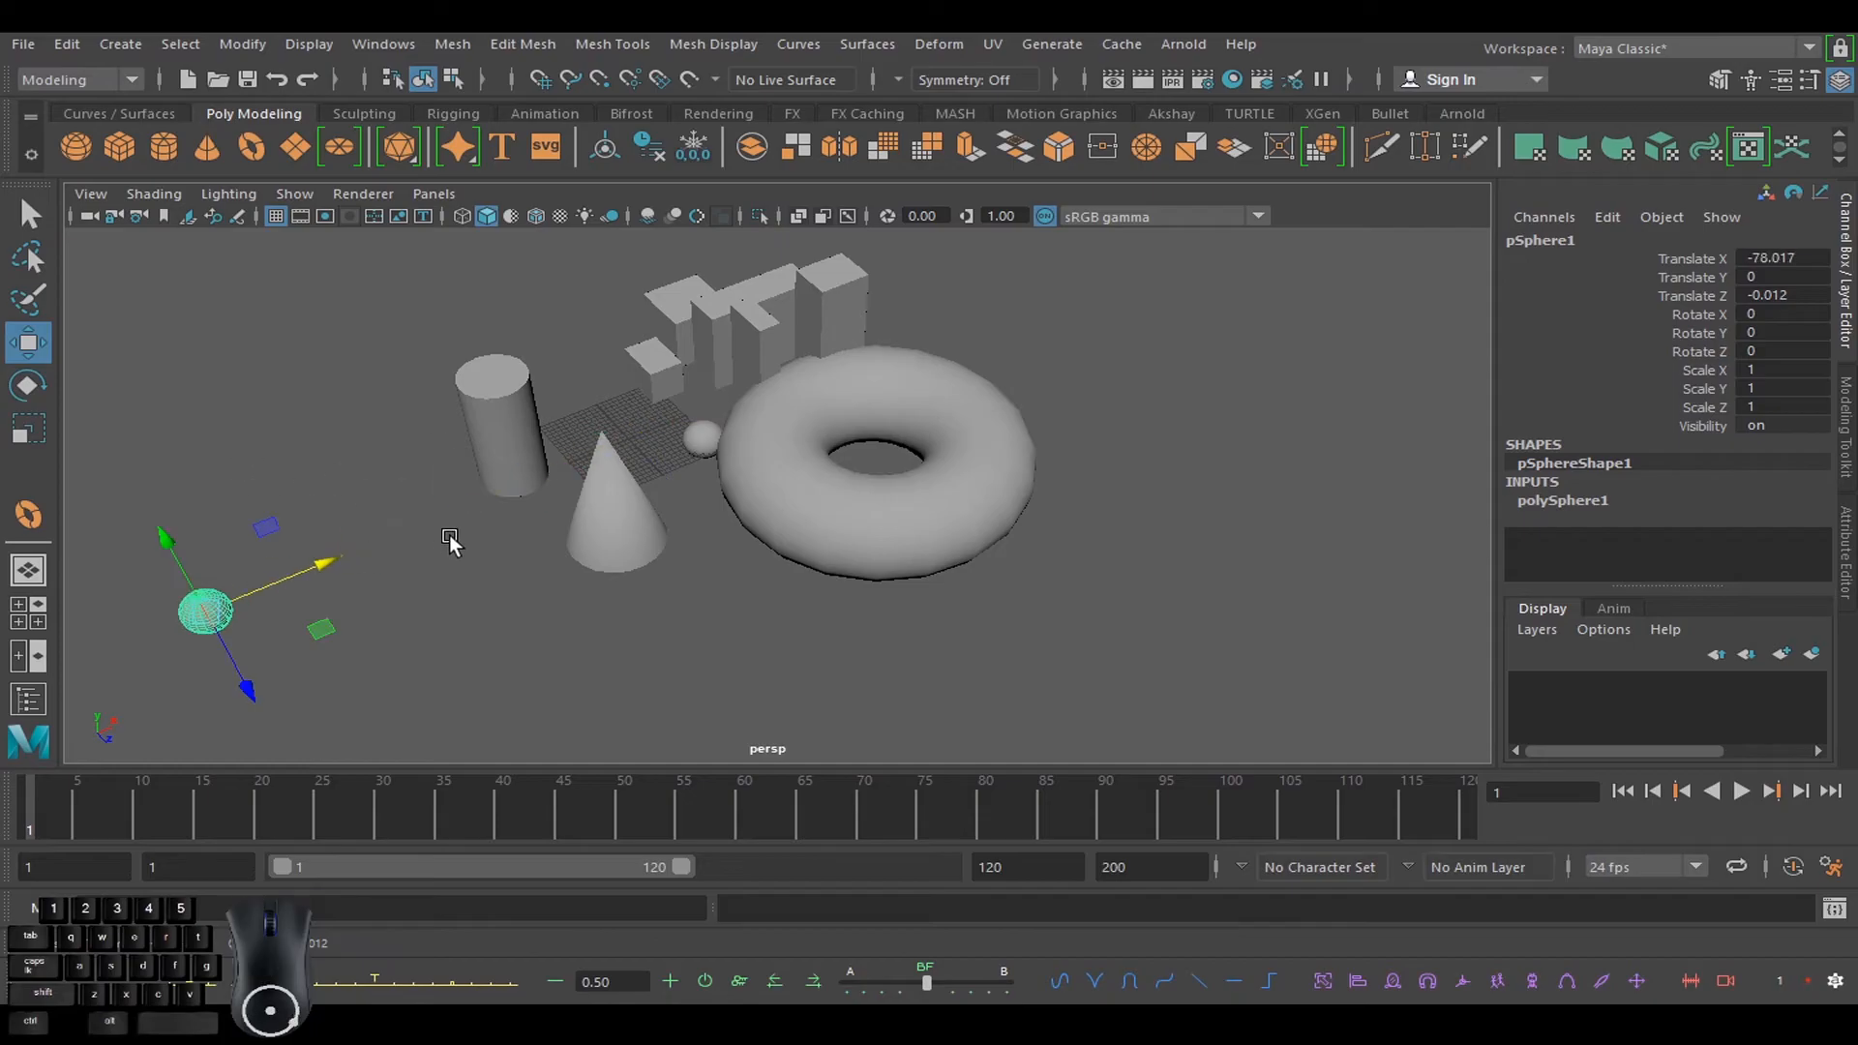
{"action": "left_click", "coordinate": [441, 530]}
- Create a default-size polygon sphere at the origin, move it along X off the grid past the cylinder, and deselect it
{"action": "left_click", "coordinate": [74, 149]}
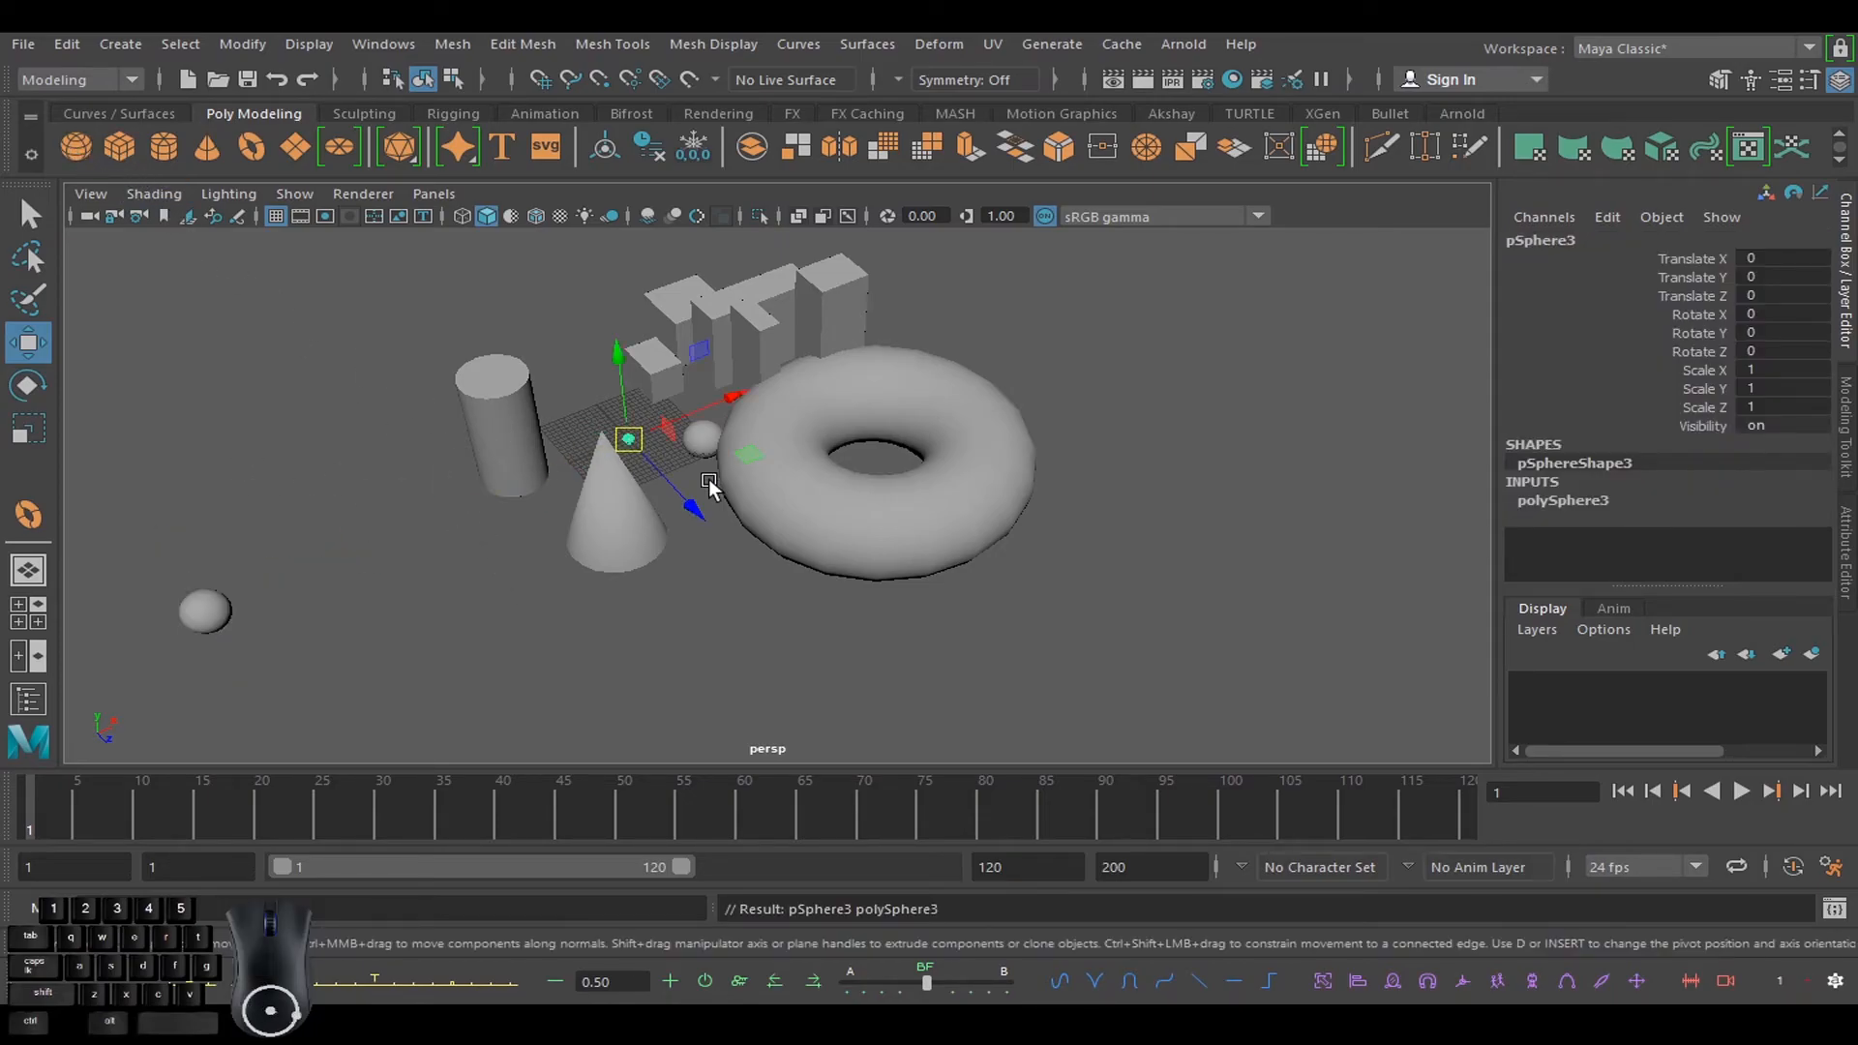
{"action": "right_click_drag", "start_coordinate": [630, 432], "coordinate": [711, 398], "text": "alt"}
{"action": "left_click_drag", "start_coordinate": [712, 398], "coordinate": [459, 467]}
{"action": "left_click", "coordinate": [1206, 508]}
{"action": "middle_click_drag", "start_coordinate": [1206, 508], "coordinate": [1067, 439], "text": "alt"}
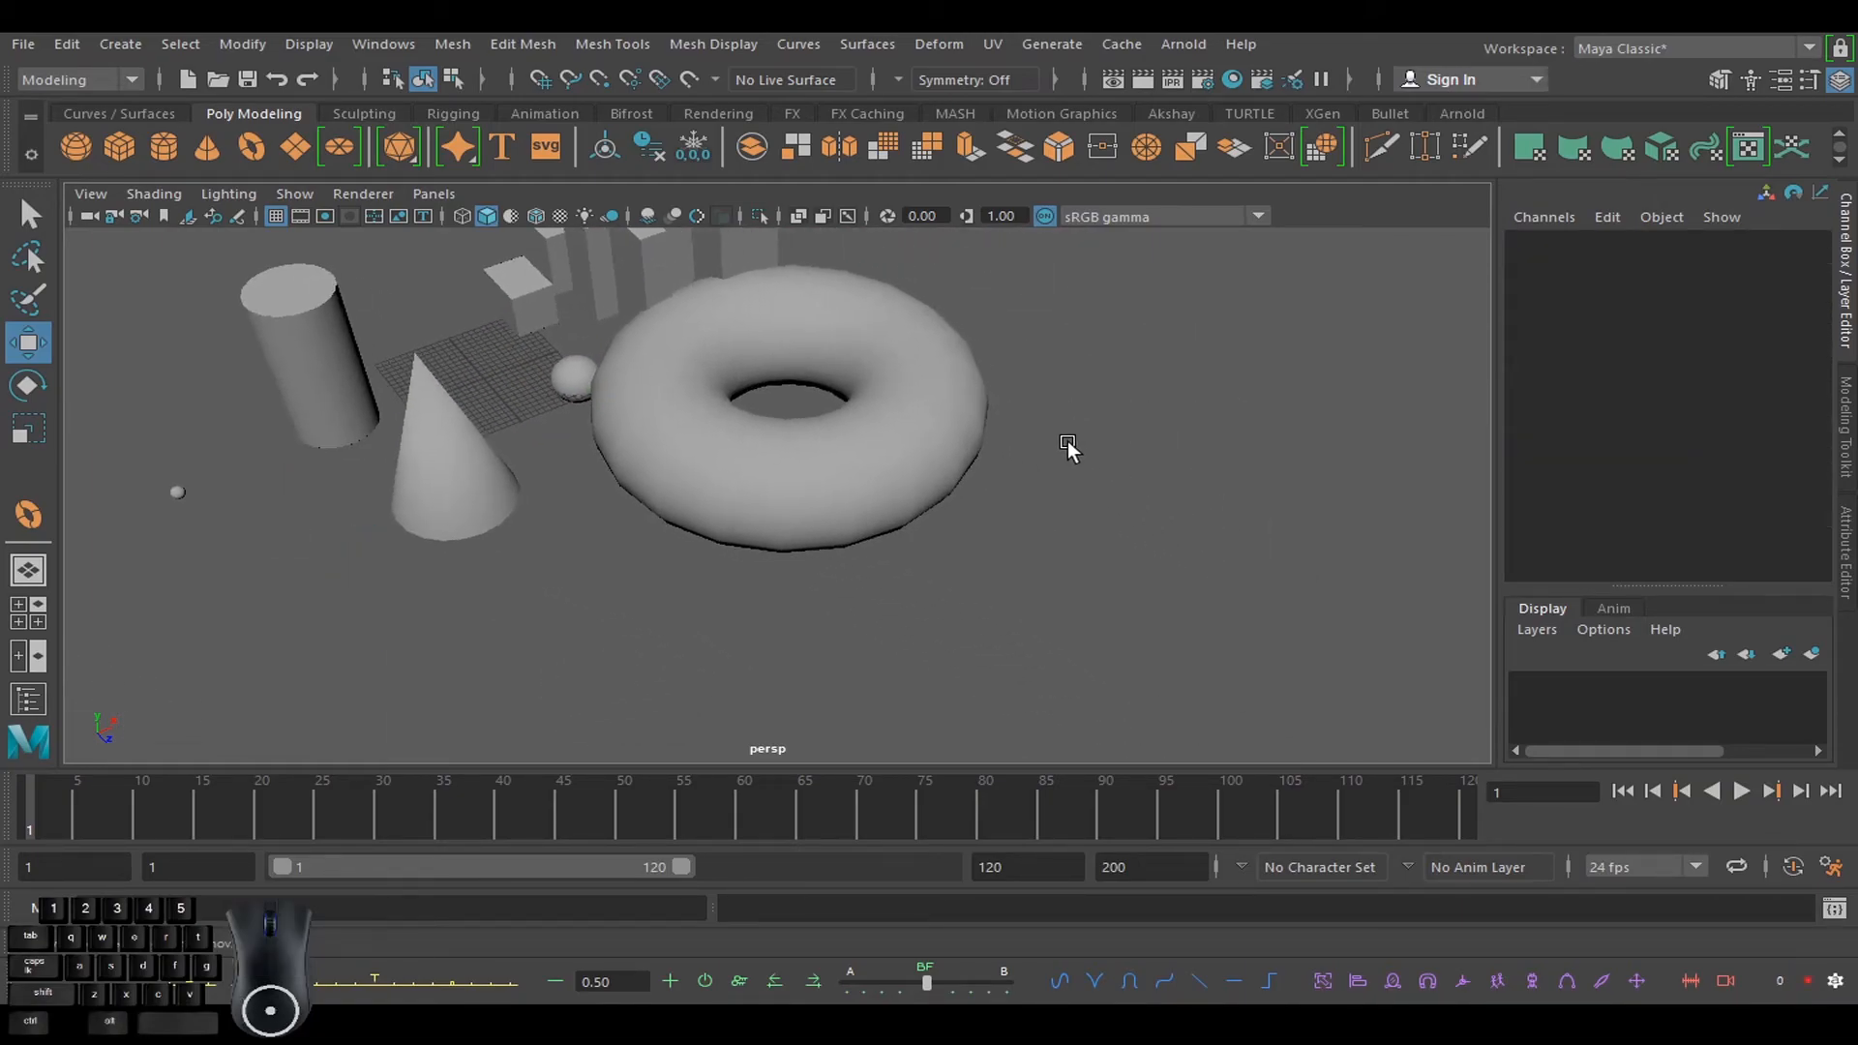
- Toggle Interactive Creation for polygon primitives on and off from within the viewport
{"action": "key", "text": "shift"}
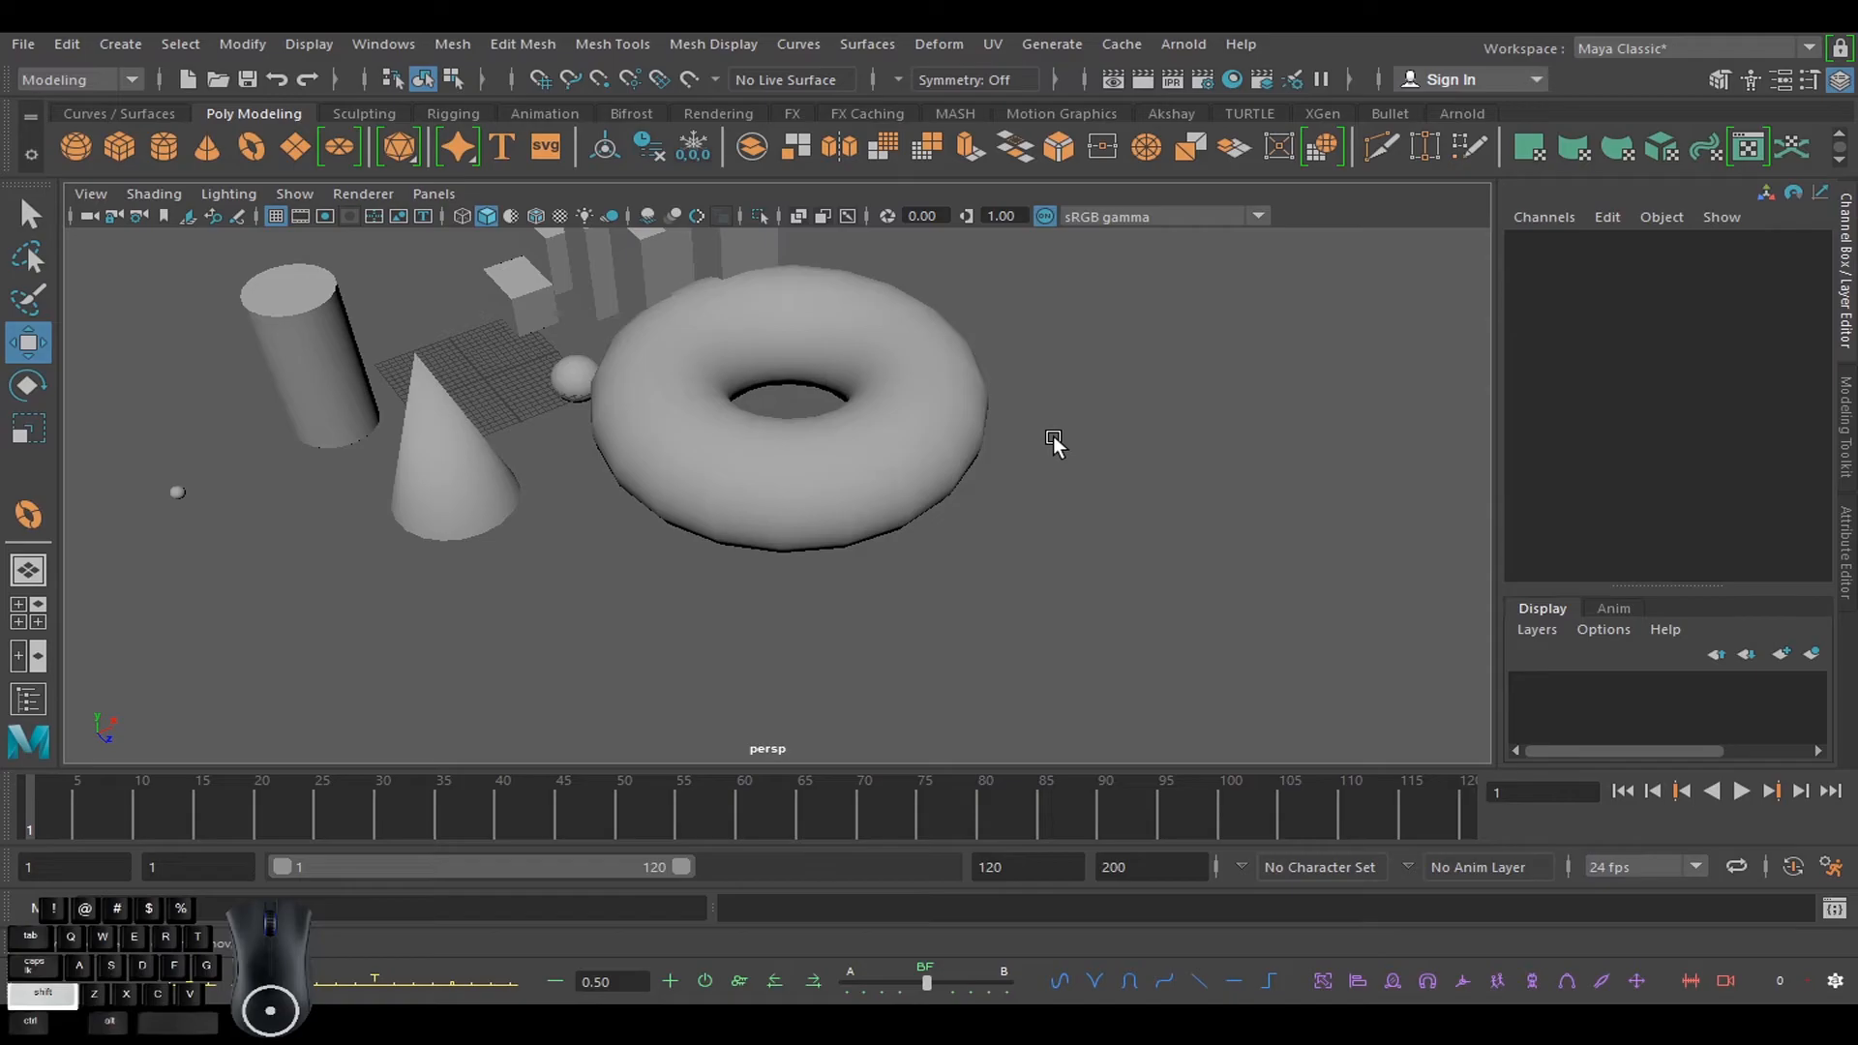
{"action": "right_click", "coordinate": [1055, 442], "text": "shift"}
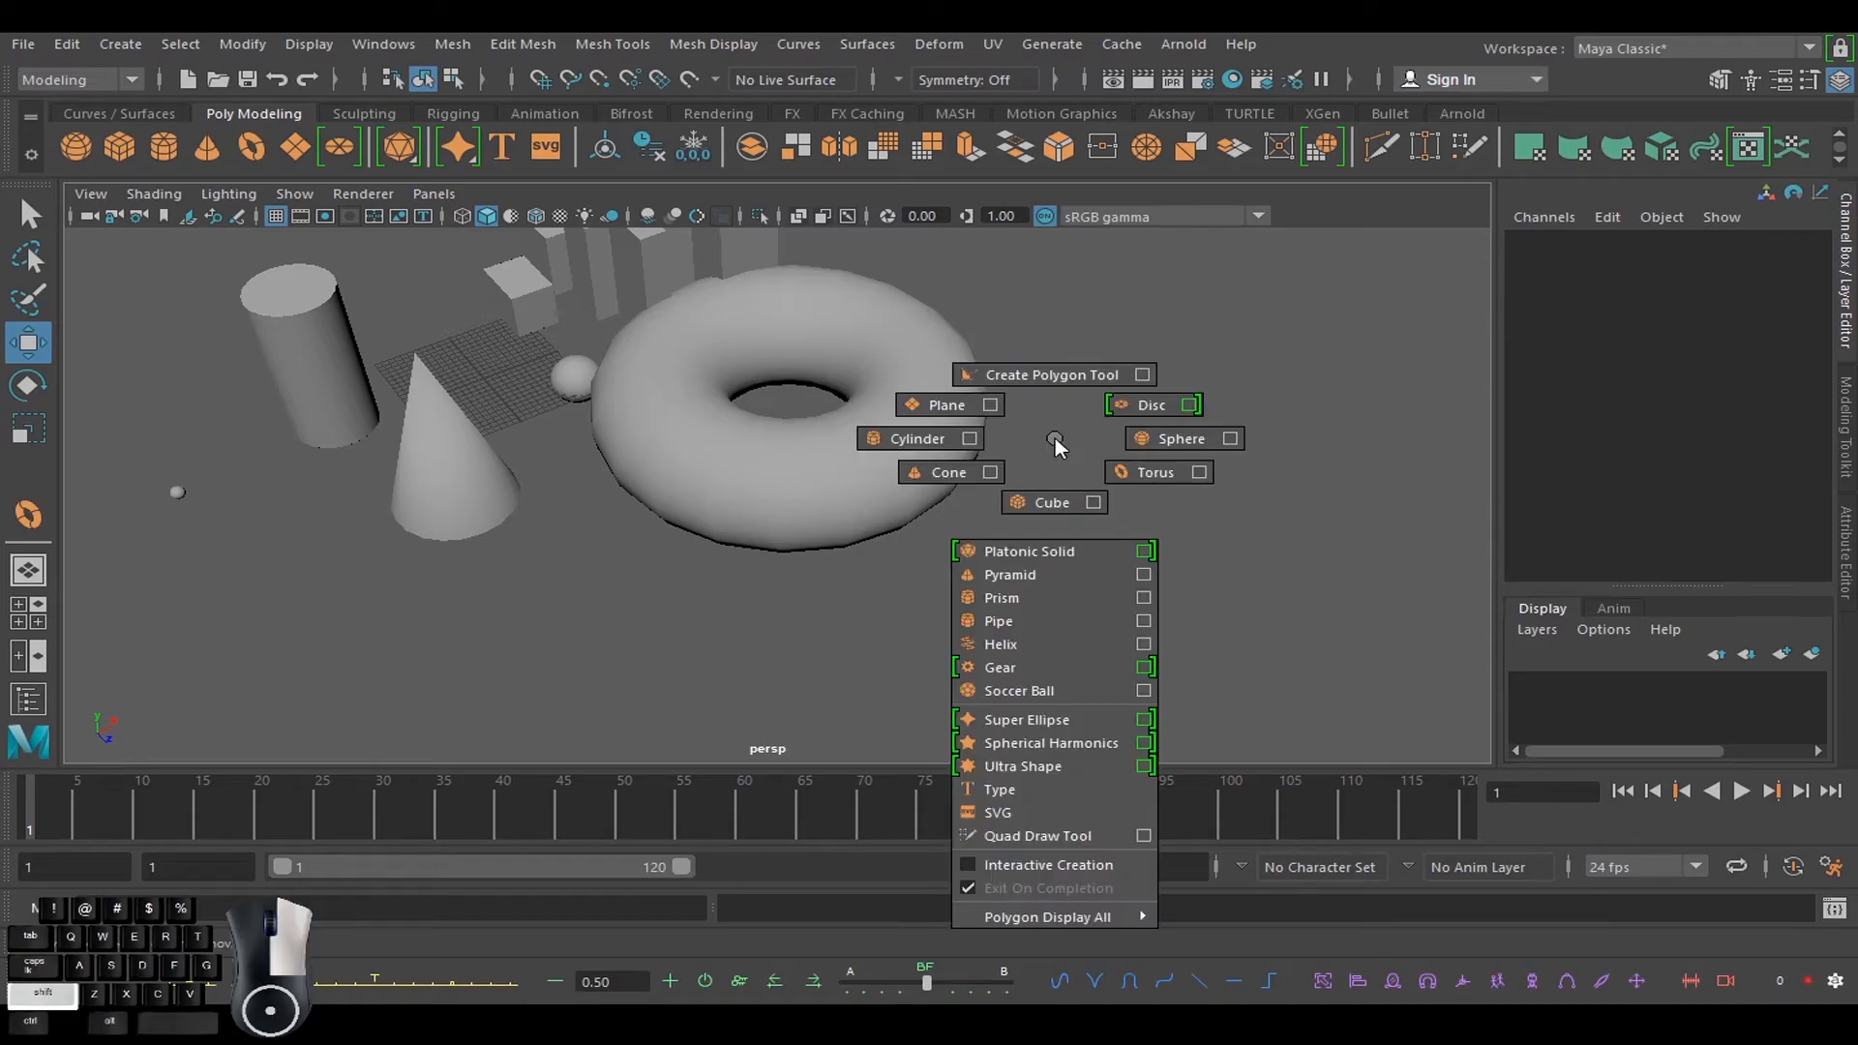
{"action": "left_click", "coordinate": [1028, 866]}
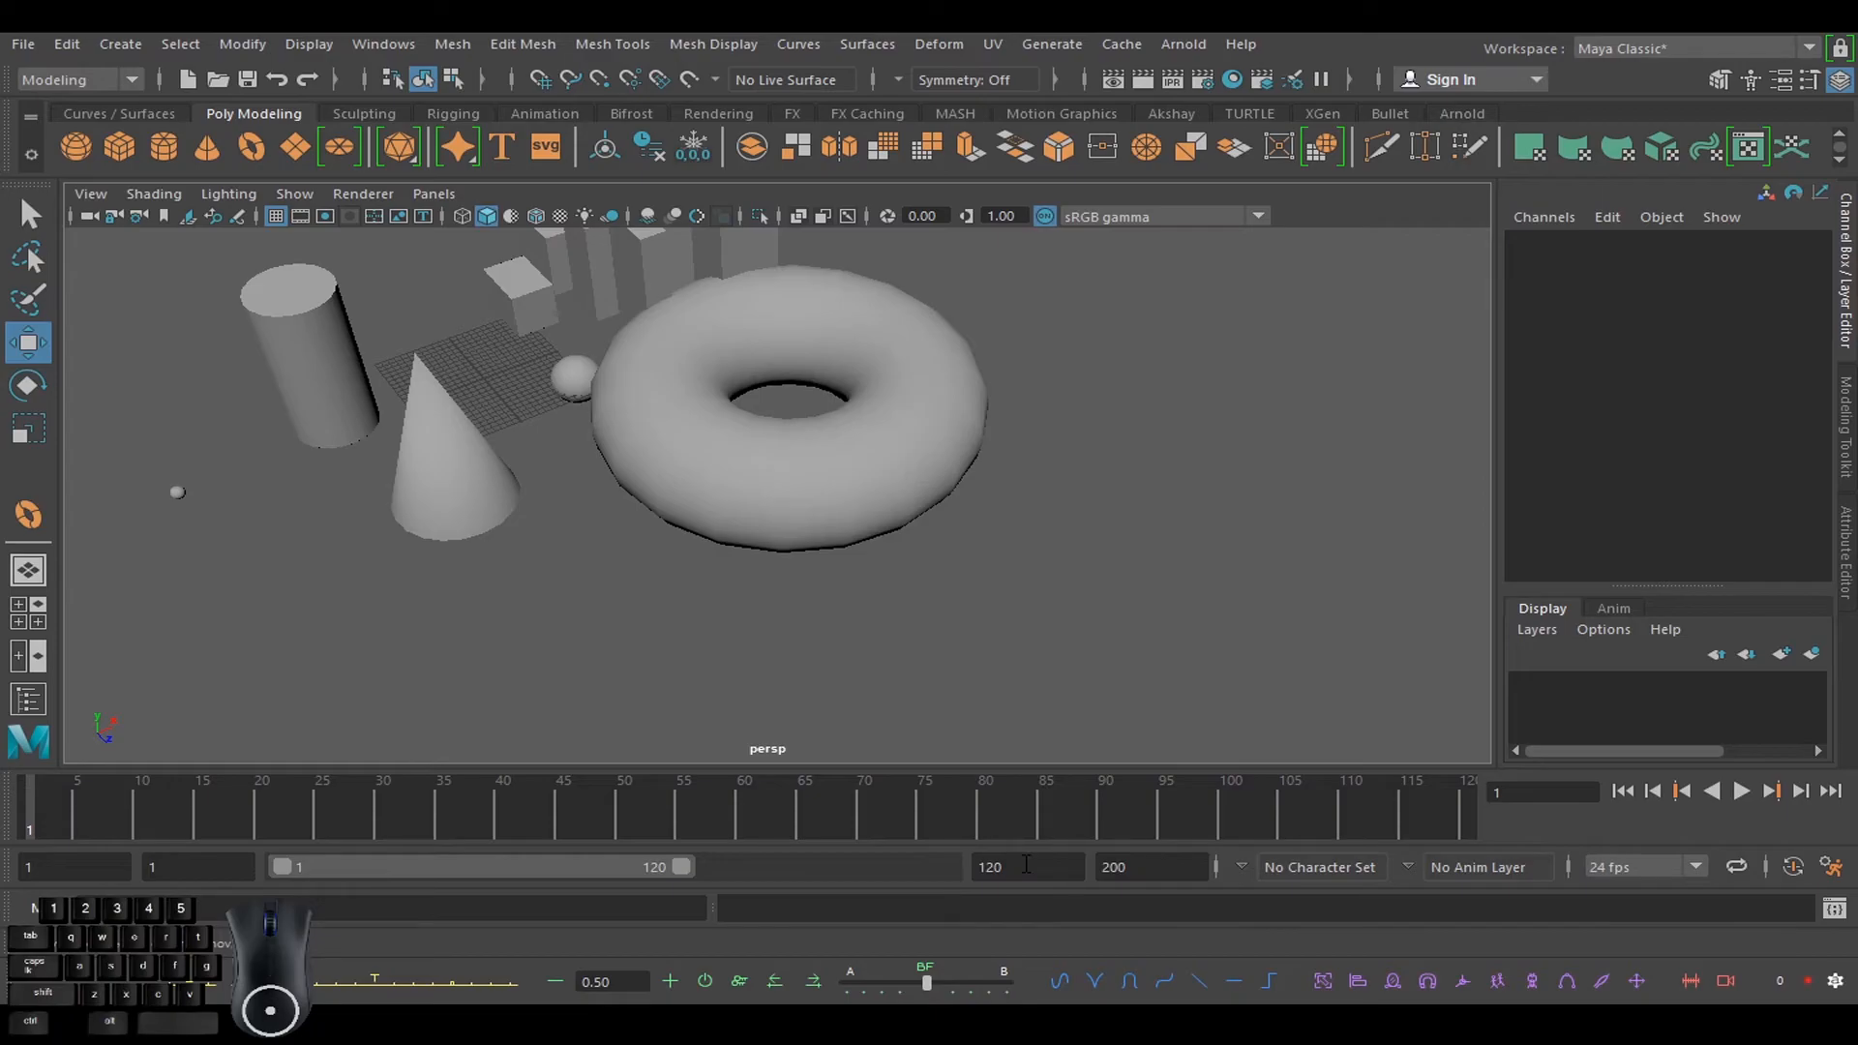
{"action": "mouse_move", "coordinate": [1182, 552]}
{"action": "right_mouse_down", "text": "alt"}
{"action": "mouse_move", "coordinate": [1097, 448]}
{"action": "mouse_move", "coordinate": [1106, 877]}
{"action": "right_mouse_up", "text": "alt"}
{"action": "right_click_drag", "start_coordinate": [1129, 455], "coordinate": [1119, 887], "text": "shift"}
{"action": "right_click_drag", "start_coordinate": [1116, 441], "coordinate": [1090, 868], "text": "shift"}
{"action": "right_click_drag", "start_coordinate": [1144, 404], "coordinate": [1120, 838], "text": "shift"}
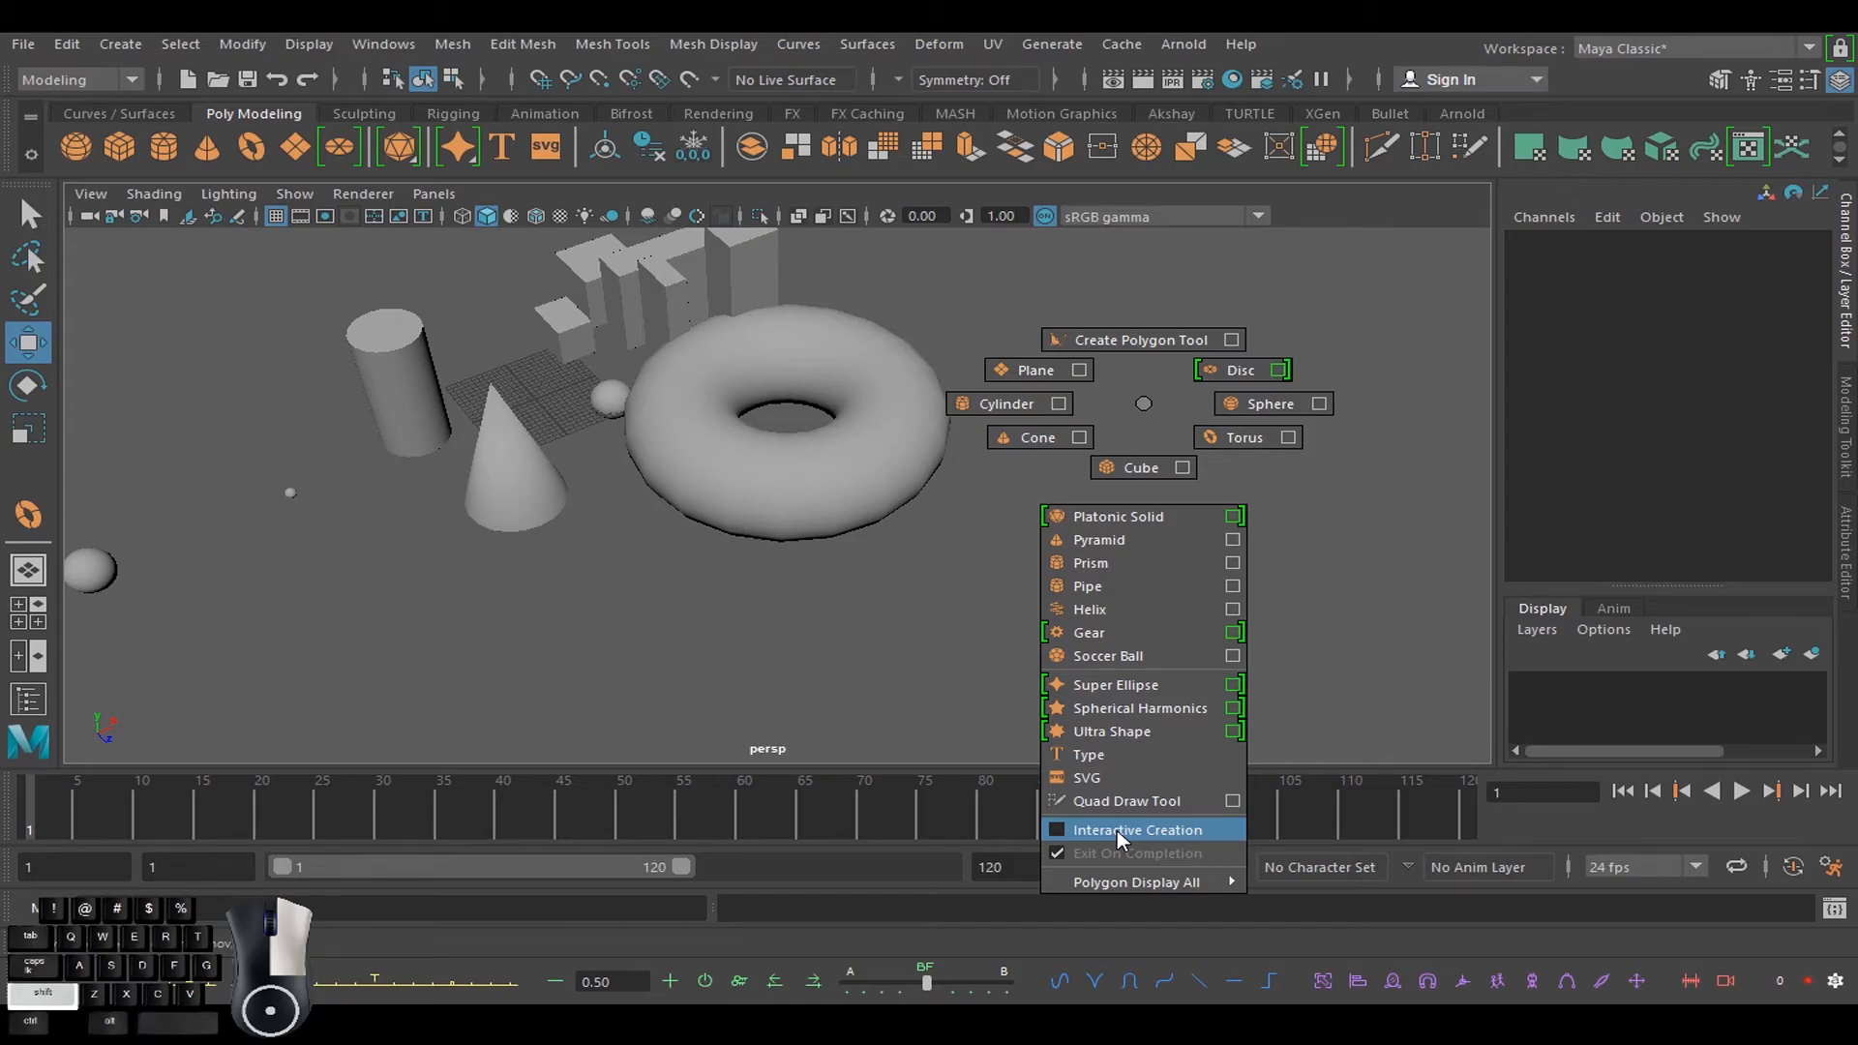
{"action": "right_click_drag", "start_coordinate": [1120, 838], "coordinate": [1119, 838], "text": "shift"}
- Start a free-form polygon with the Create Polygon Tool on the ground in front of the torus, placing its first five vertices
{"action": "mouse_move", "coordinate": [1109, 443]}
{"action": "right_mouse_down", "text": "shift"}
{"action": "mouse_move", "coordinate": [1083, 872]}
{"action": "mouse_move", "coordinate": [1113, 651]}
{"action": "mouse_move", "coordinate": [1105, 503]}
{"action": "mouse_move", "coordinate": [1115, 652]}
{"action": "mouse_move", "coordinate": [1135, 441]}
{"action": "mouse_move", "coordinate": [1094, 433]}
{"action": "mouse_move", "coordinate": [1238, 525]}
{"action": "mouse_move", "coordinate": [1186, 593]}
{"action": "mouse_move", "coordinate": [1119, 553]}
{"action": "mouse_move", "coordinate": [1086, 724]}
{"action": "mouse_move", "coordinate": [1074, 562]}
{"action": "mouse_move", "coordinate": [1103, 877]}
{"action": "mouse_move", "coordinate": [1001, 523]}
{"action": "mouse_move", "coordinate": [1100, 397]}
{"action": "right_mouse_up", "text": "shift"}
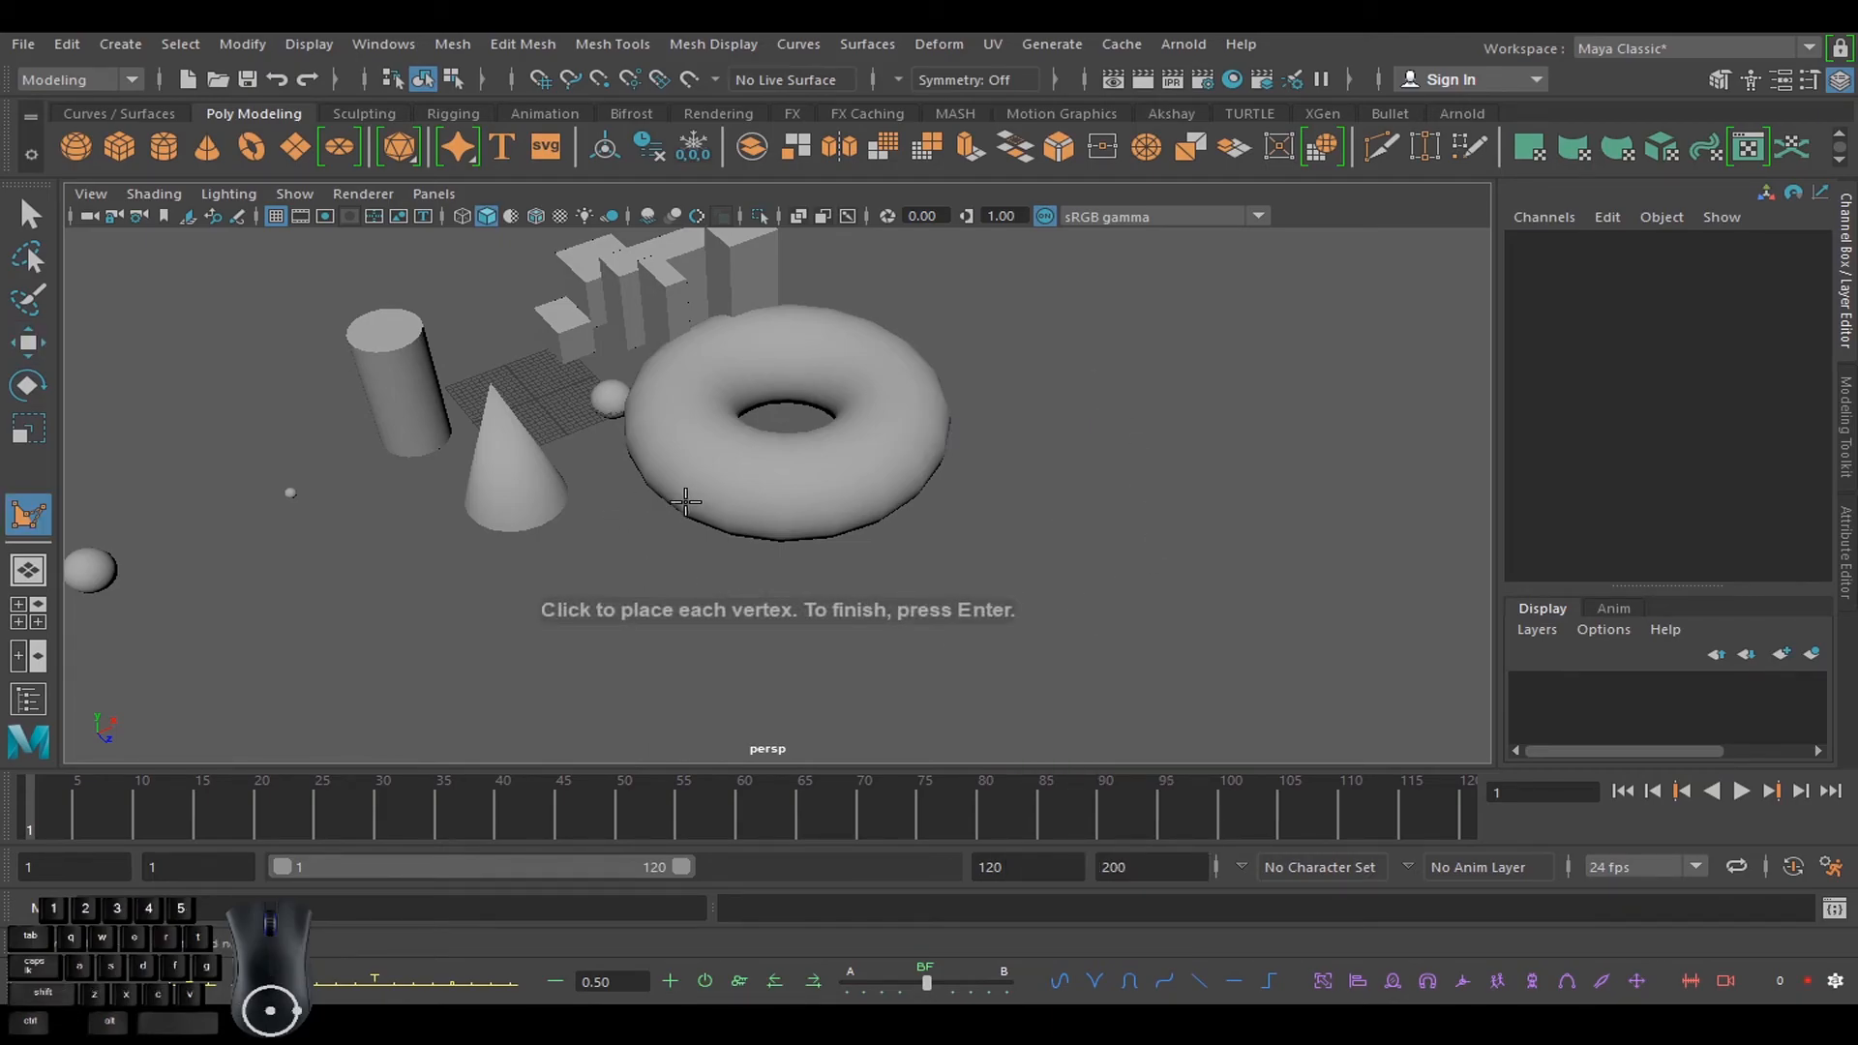
{"action": "left_click_drag", "start_coordinate": [631, 551], "coordinate": [577, 486], "text": "alt"}
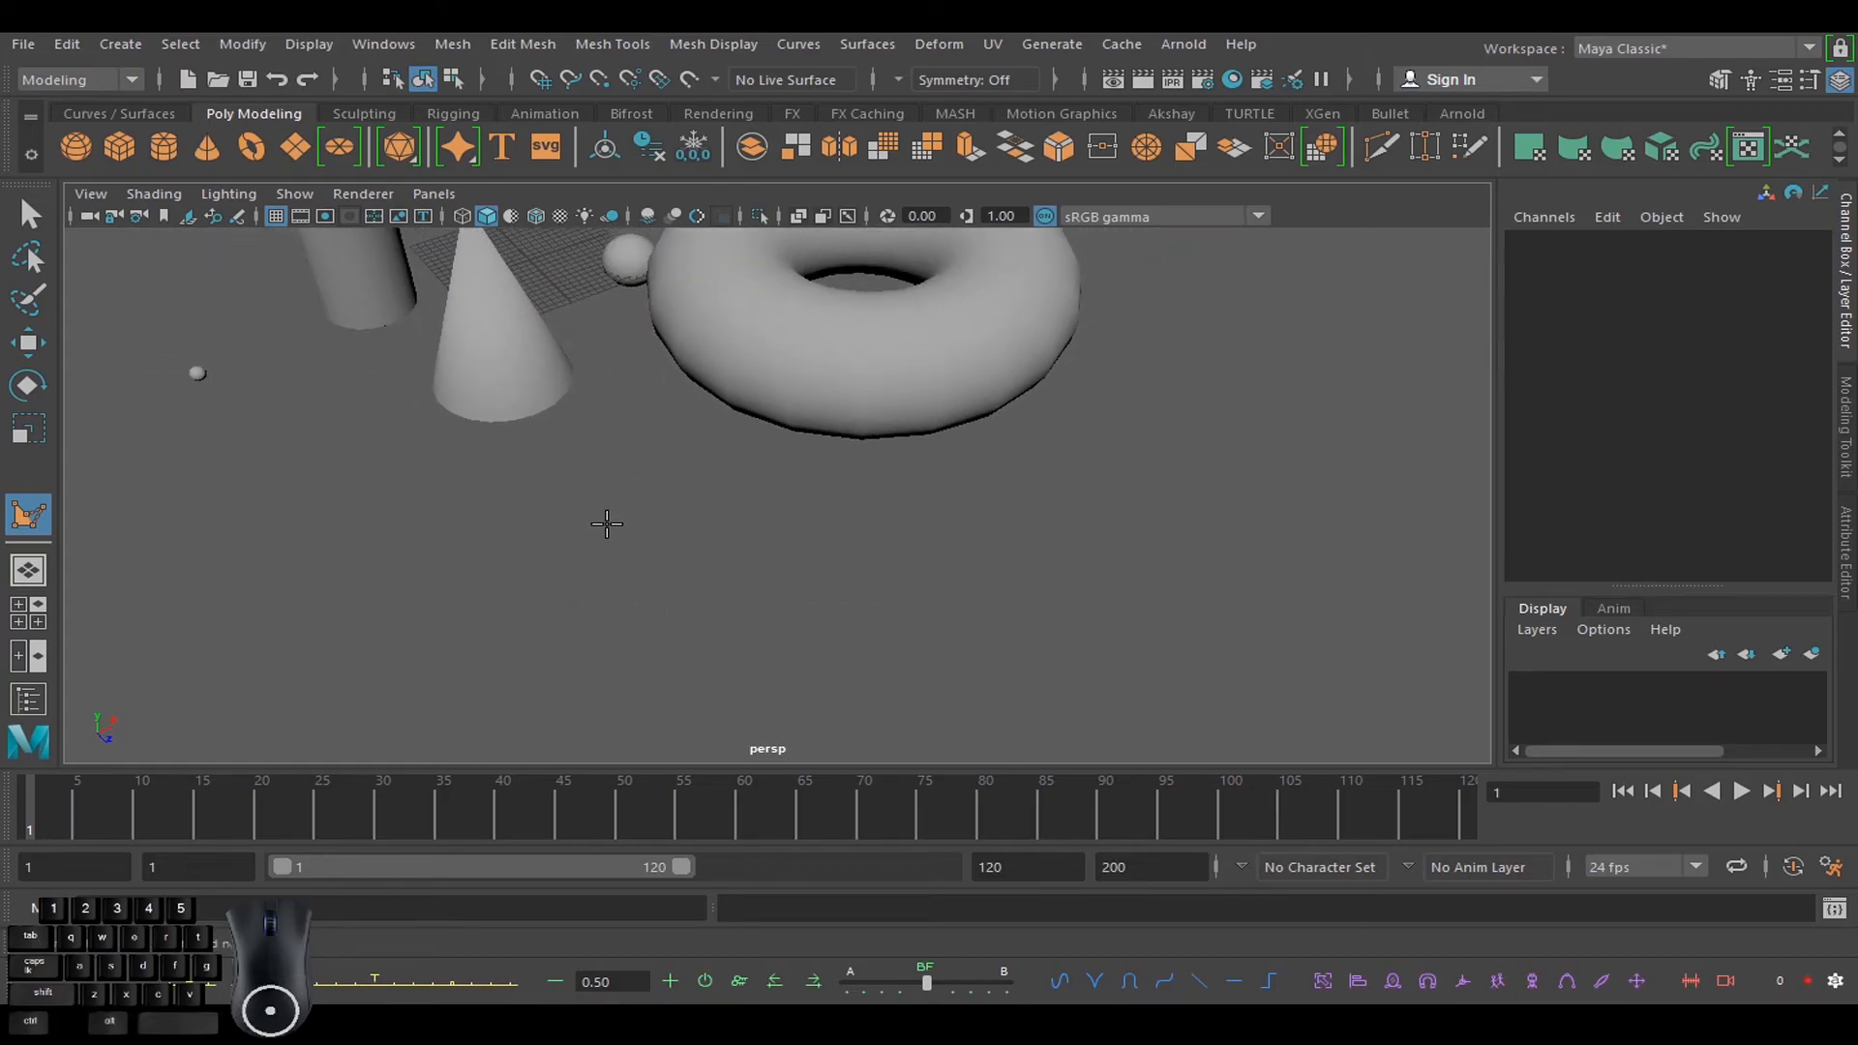
{"action": "left_click", "coordinate": [607, 527]}
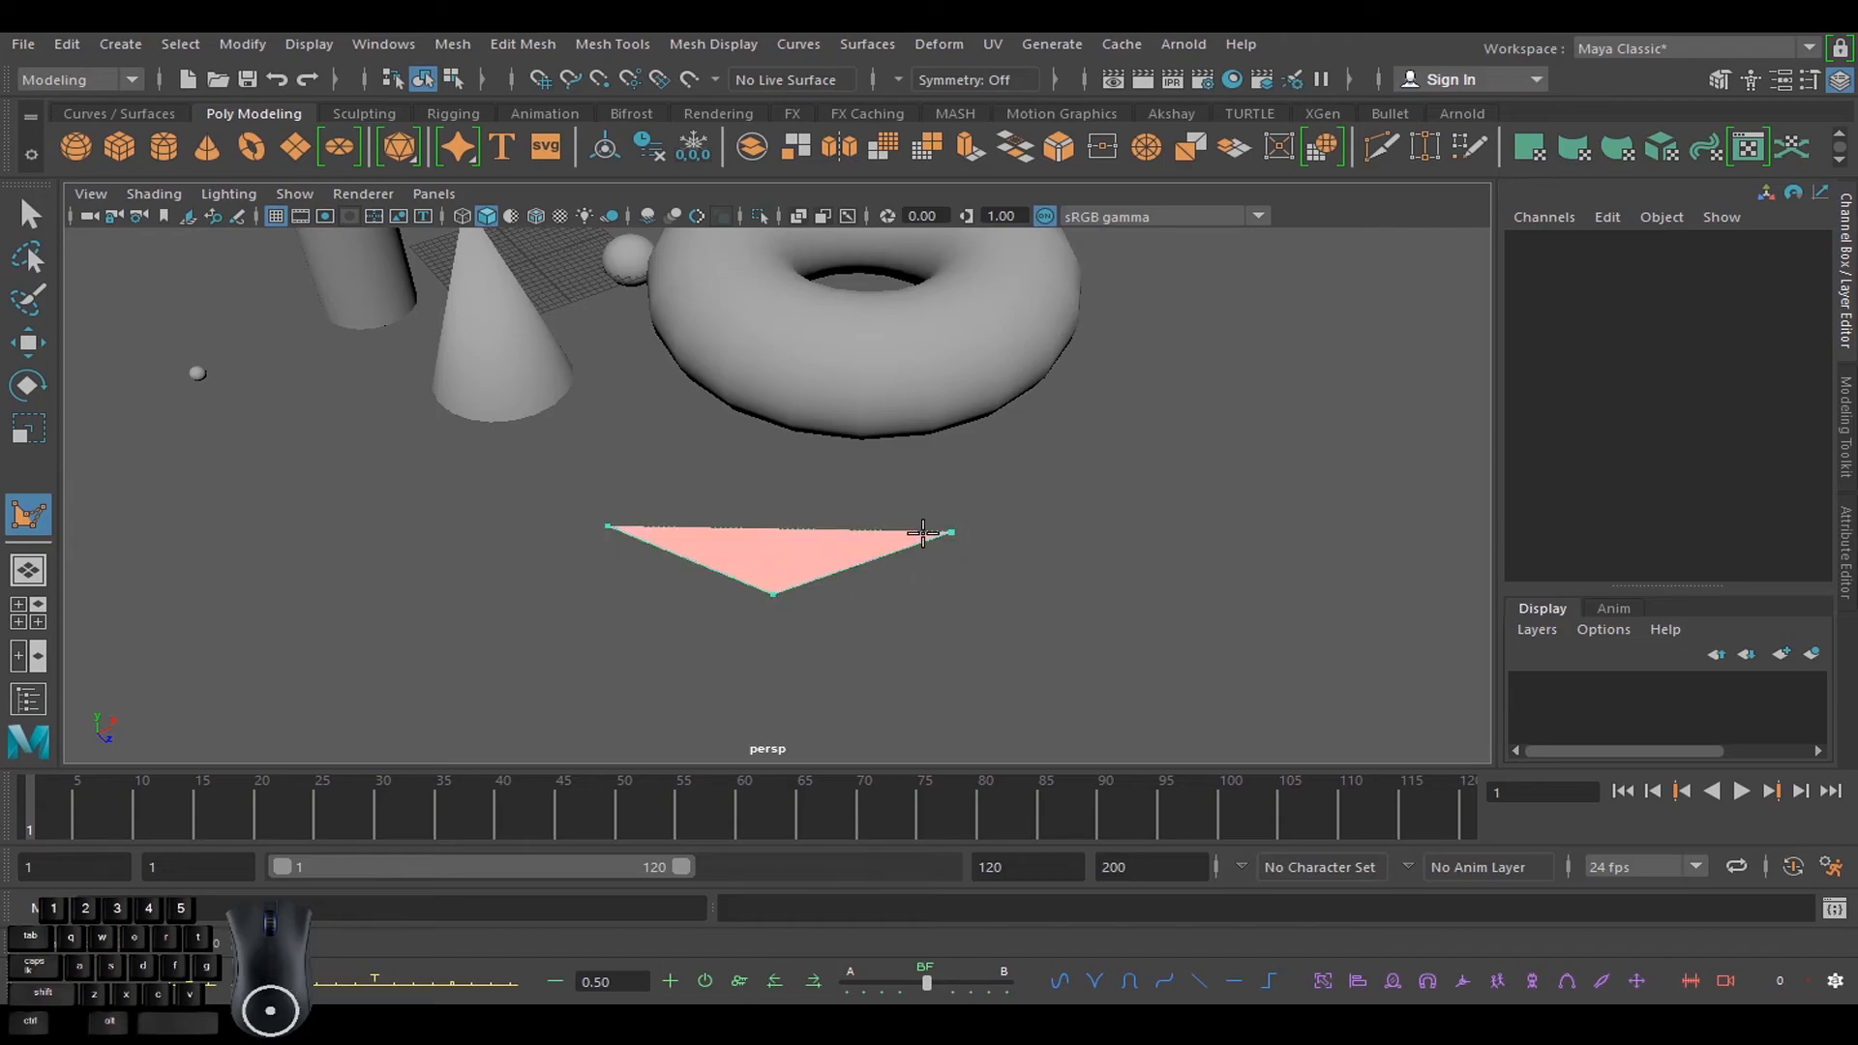
{"action": "left_click_drag", "start_coordinate": [1007, 568], "coordinate": [693, 523], "text": "alt"}
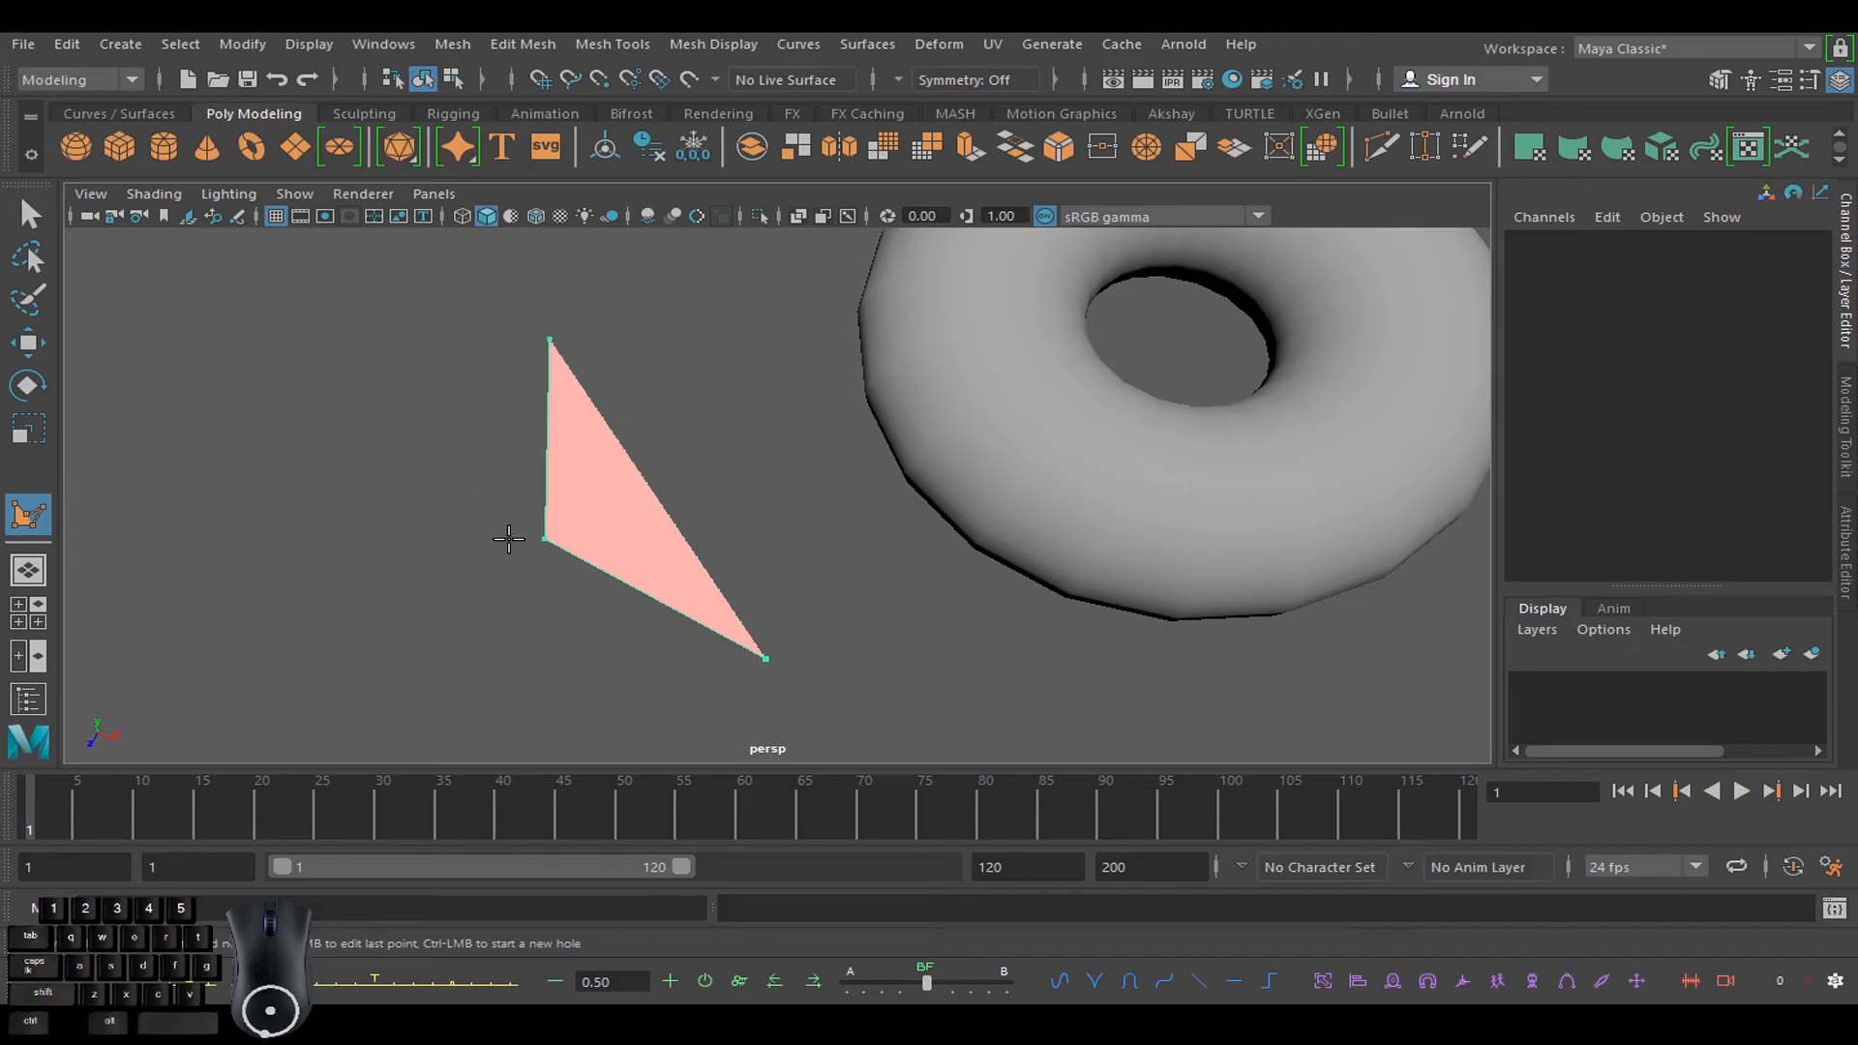
{"action": "left_click", "coordinate": [746, 414]}
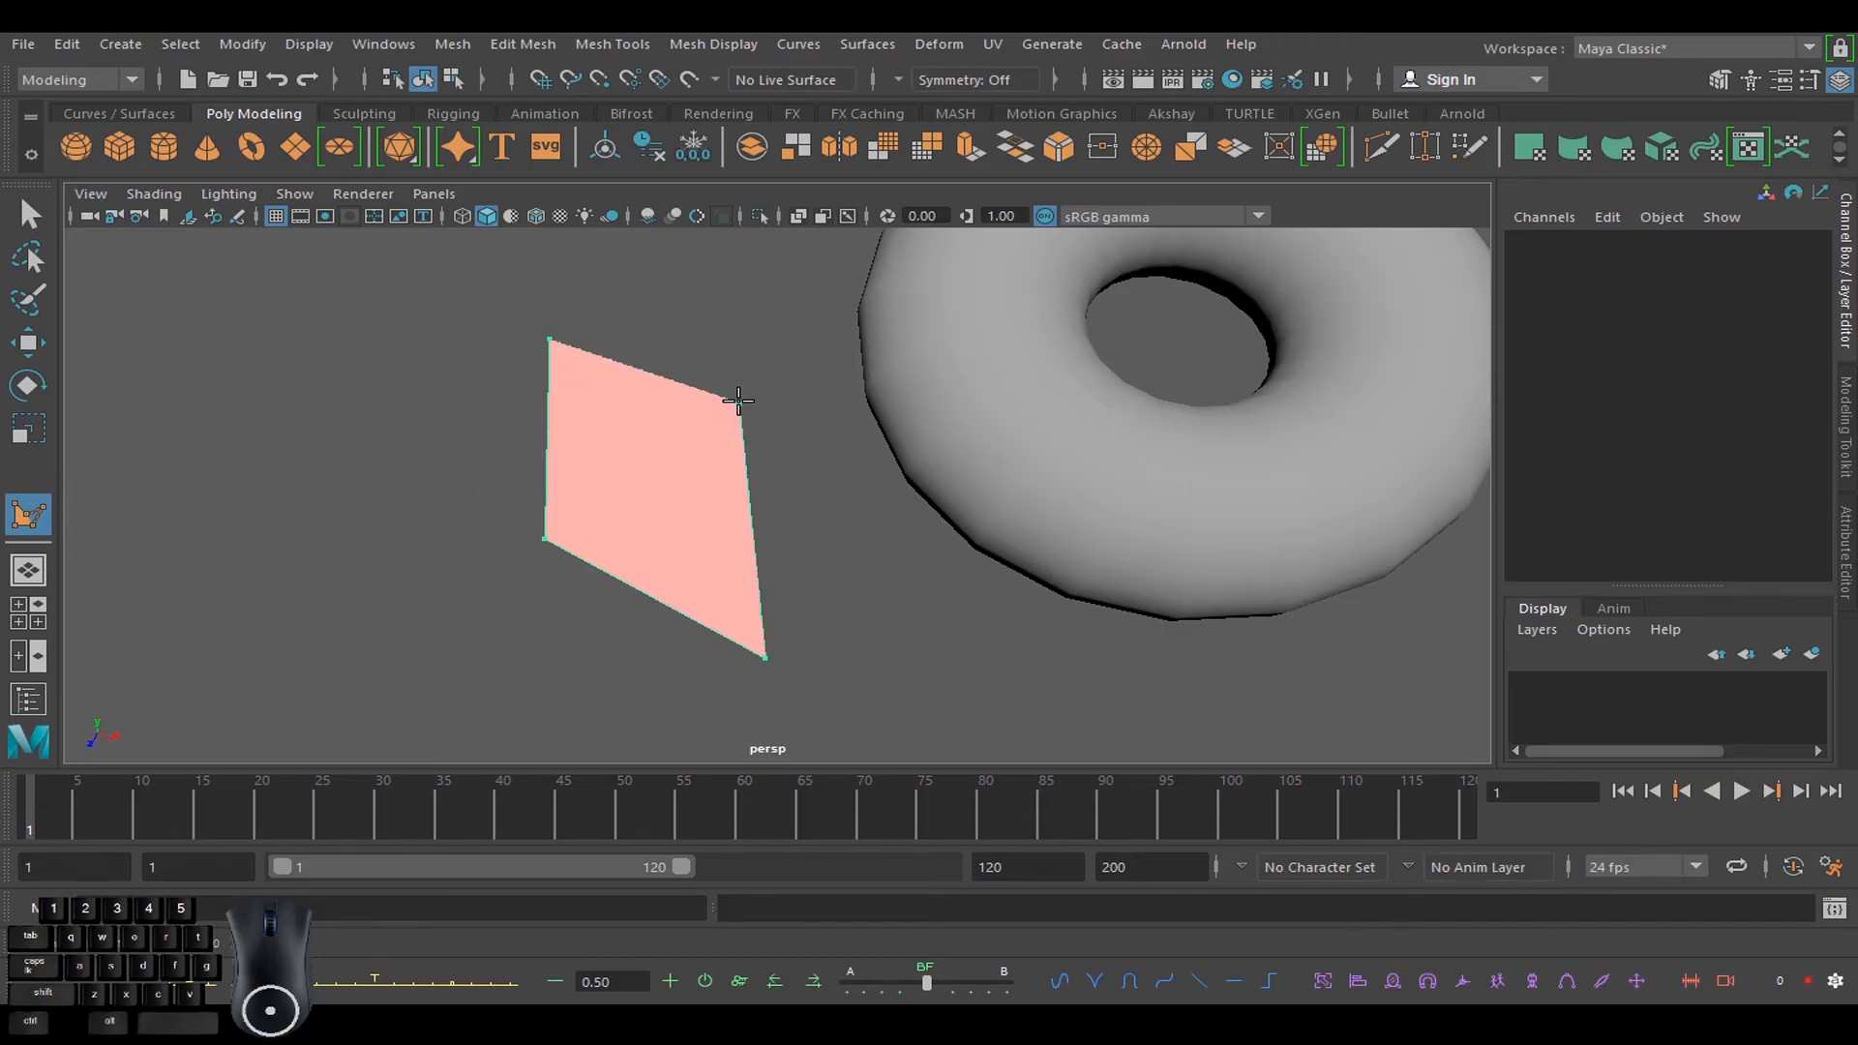
{"action": "left_click", "coordinate": [726, 279]}
{"action": "left_click_drag", "start_coordinate": [726, 278], "coordinate": [668, 388], "text": "alt"}
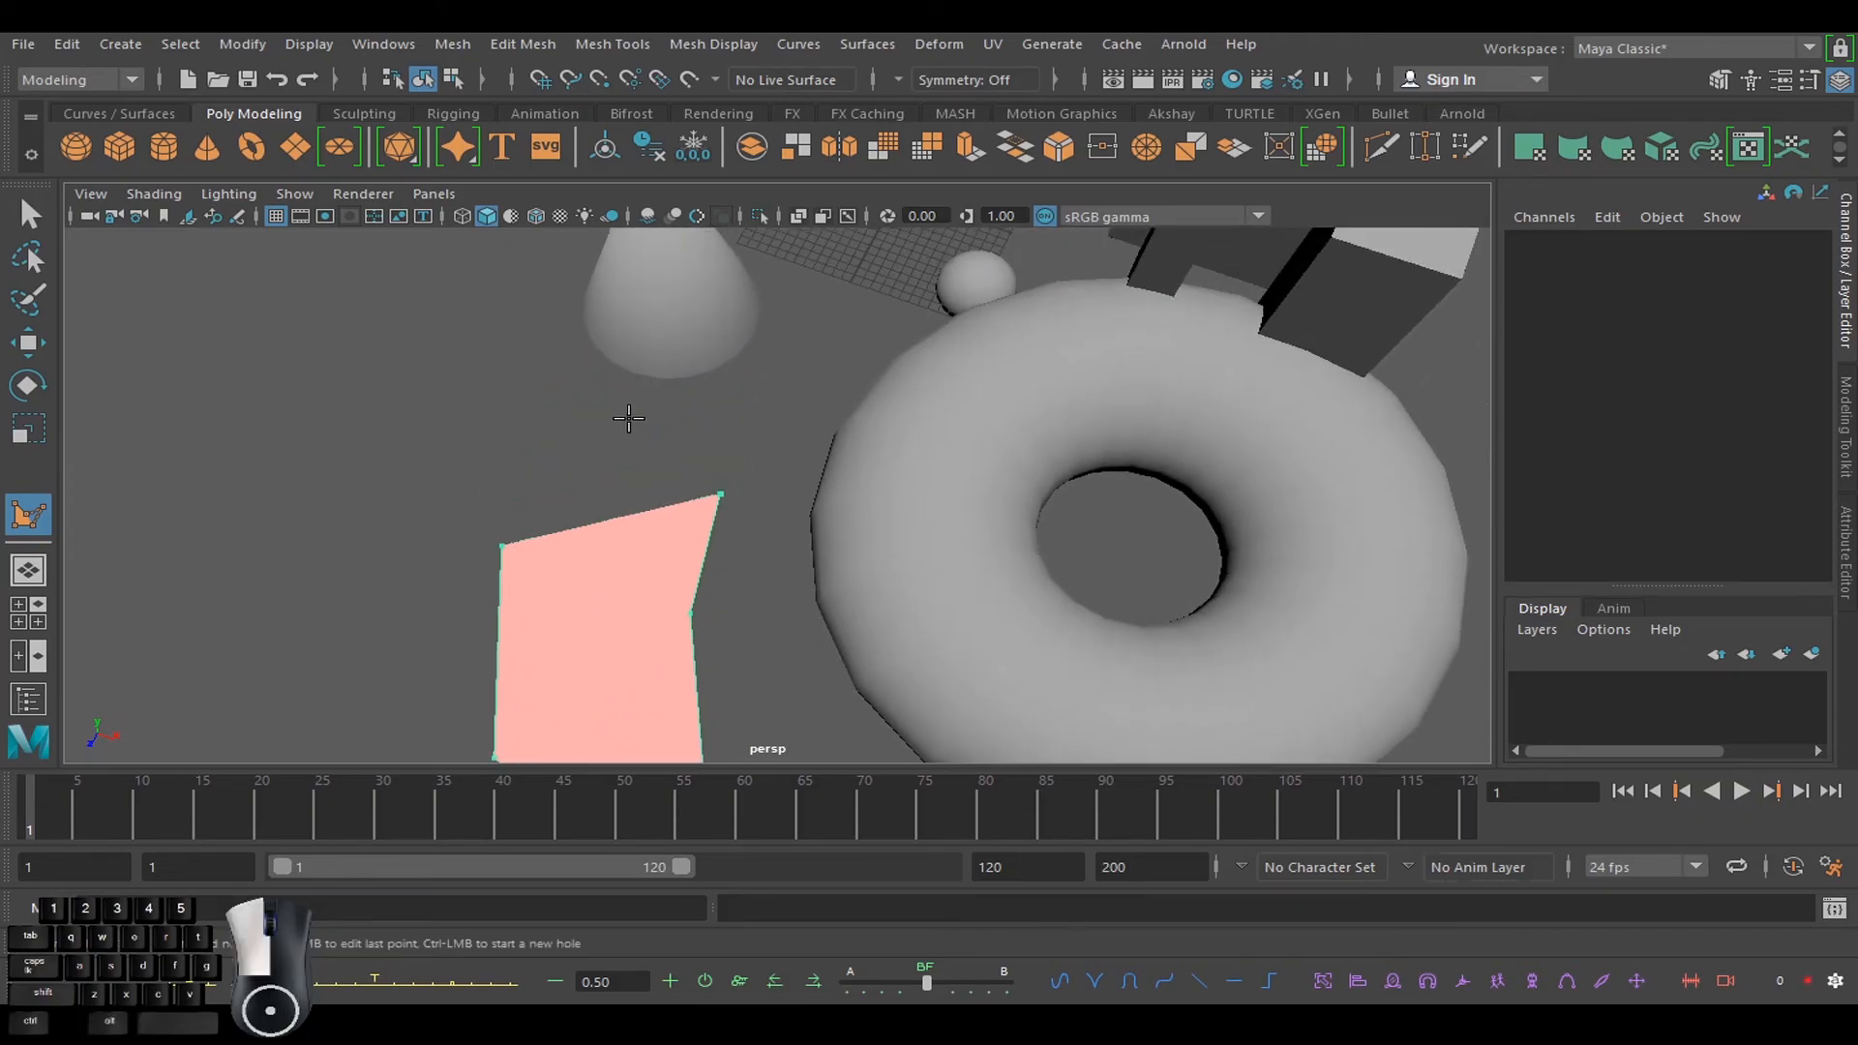
- Extend the polygon with eight more vertices into an irregular many-sided outline in front of the cone, finish it and deselect it
{"action": "left_click", "coordinate": [630, 420]}
{"action": "left_click", "coordinate": [403, 411]}
{"action": "left_click", "coordinate": [306, 501]}
{"action": "left_click", "coordinate": [306, 658]}
{"action": "left_click_drag", "start_coordinate": [413, 634], "coordinate": [672, 403], "text": "alt"}
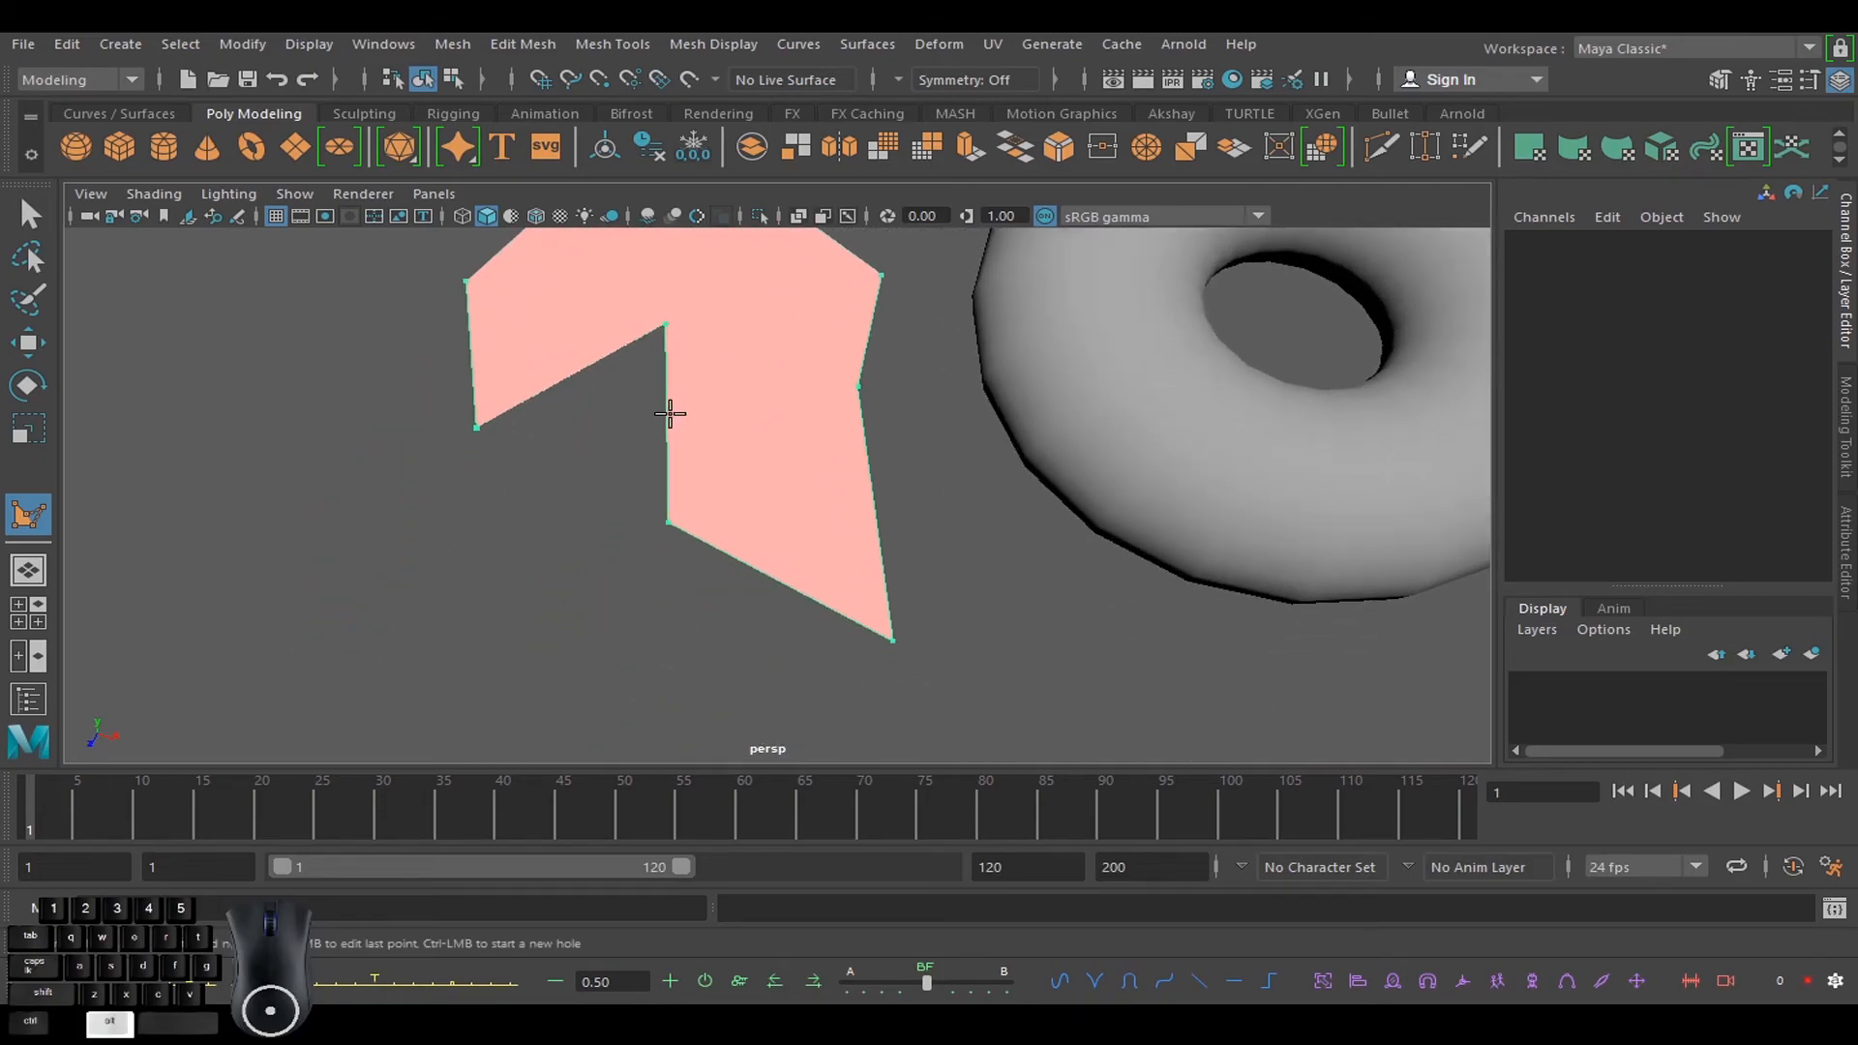
{"action": "left_click", "coordinate": [489, 482]}
{"action": "left_click", "coordinate": [536, 622]}
{"action": "left_click", "coordinate": [667, 668]}
{"action": "left_click", "coordinate": [771, 685]}
{"action": "left_click_drag", "start_coordinate": [771, 685], "coordinate": [822, 542], "text": "alt"}
{"action": "key", "text": "Return"}
{"action": "left_click", "coordinate": [916, 562]}
{"action": "right_click_drag", "start_coordinate": [822, 542], "coordinate": [814, 500], "text": "alt"}
{"action": "left_click_drag", "start_coordinate": [815, 500], "coordinate": [875, 530], "text": "alt"}
{"action": "right_click_drag", "start_coordinate": [875, 531], "coordinate": [1010, 636], "text": "alt"}
{"action": "left_click_drag", "start_coordinate": [1009, 636], "coordinate": [780, 577], "text": "alt"}
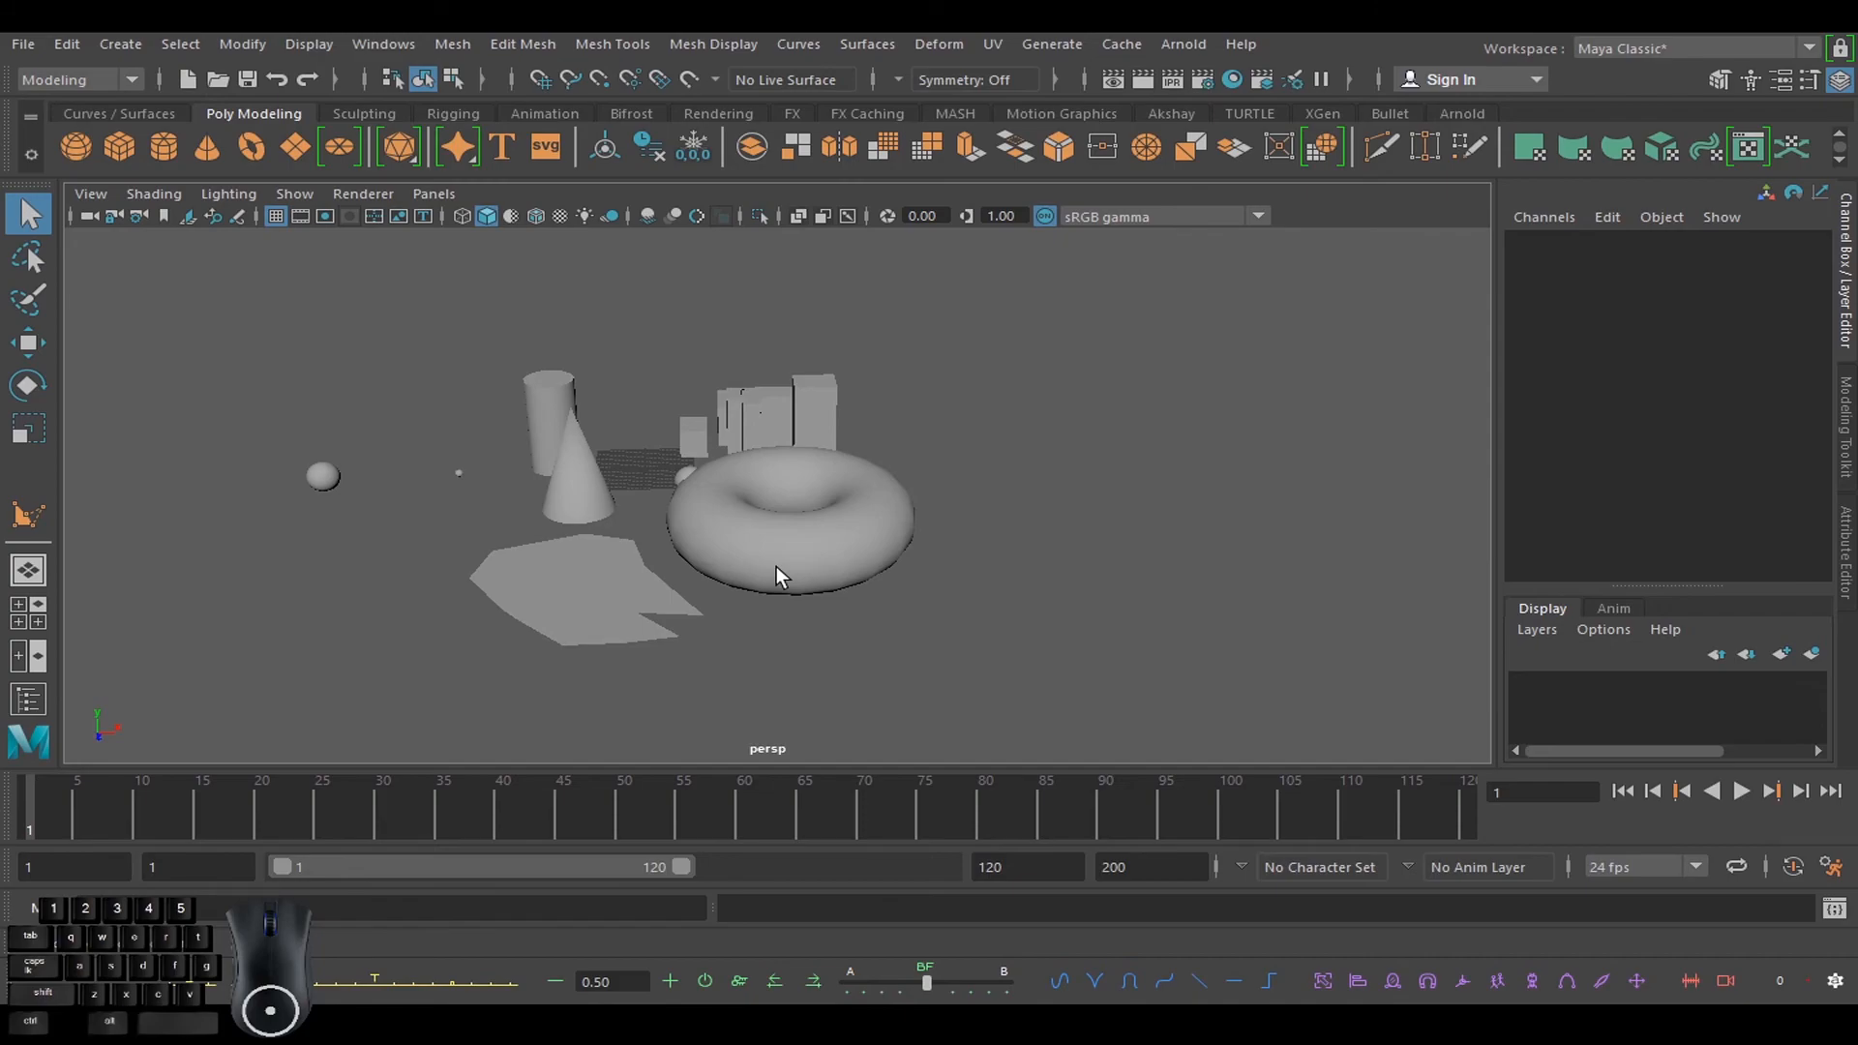
{"action": "mouse_move", "coordinate": [1119, 461]}
{"action": "right_mouse_down", "text": "shift"}
{"action": "mouse_move", "coordinate": [1120, 441]}
{"action": "mouse_move", "coordinate": [1157, 455]}
{"action": "mouse_move", "coordinate": [1080, 536]}
{"action": "mouse_move", "coordinate": [1097, 544]}
{"action": "mouse_move", "coordinate": [1141, 892]}
{"action": "mouse_move", "coordinate": [1124, 451]}
{"action": "right_mouse_up", "text": "shift"}
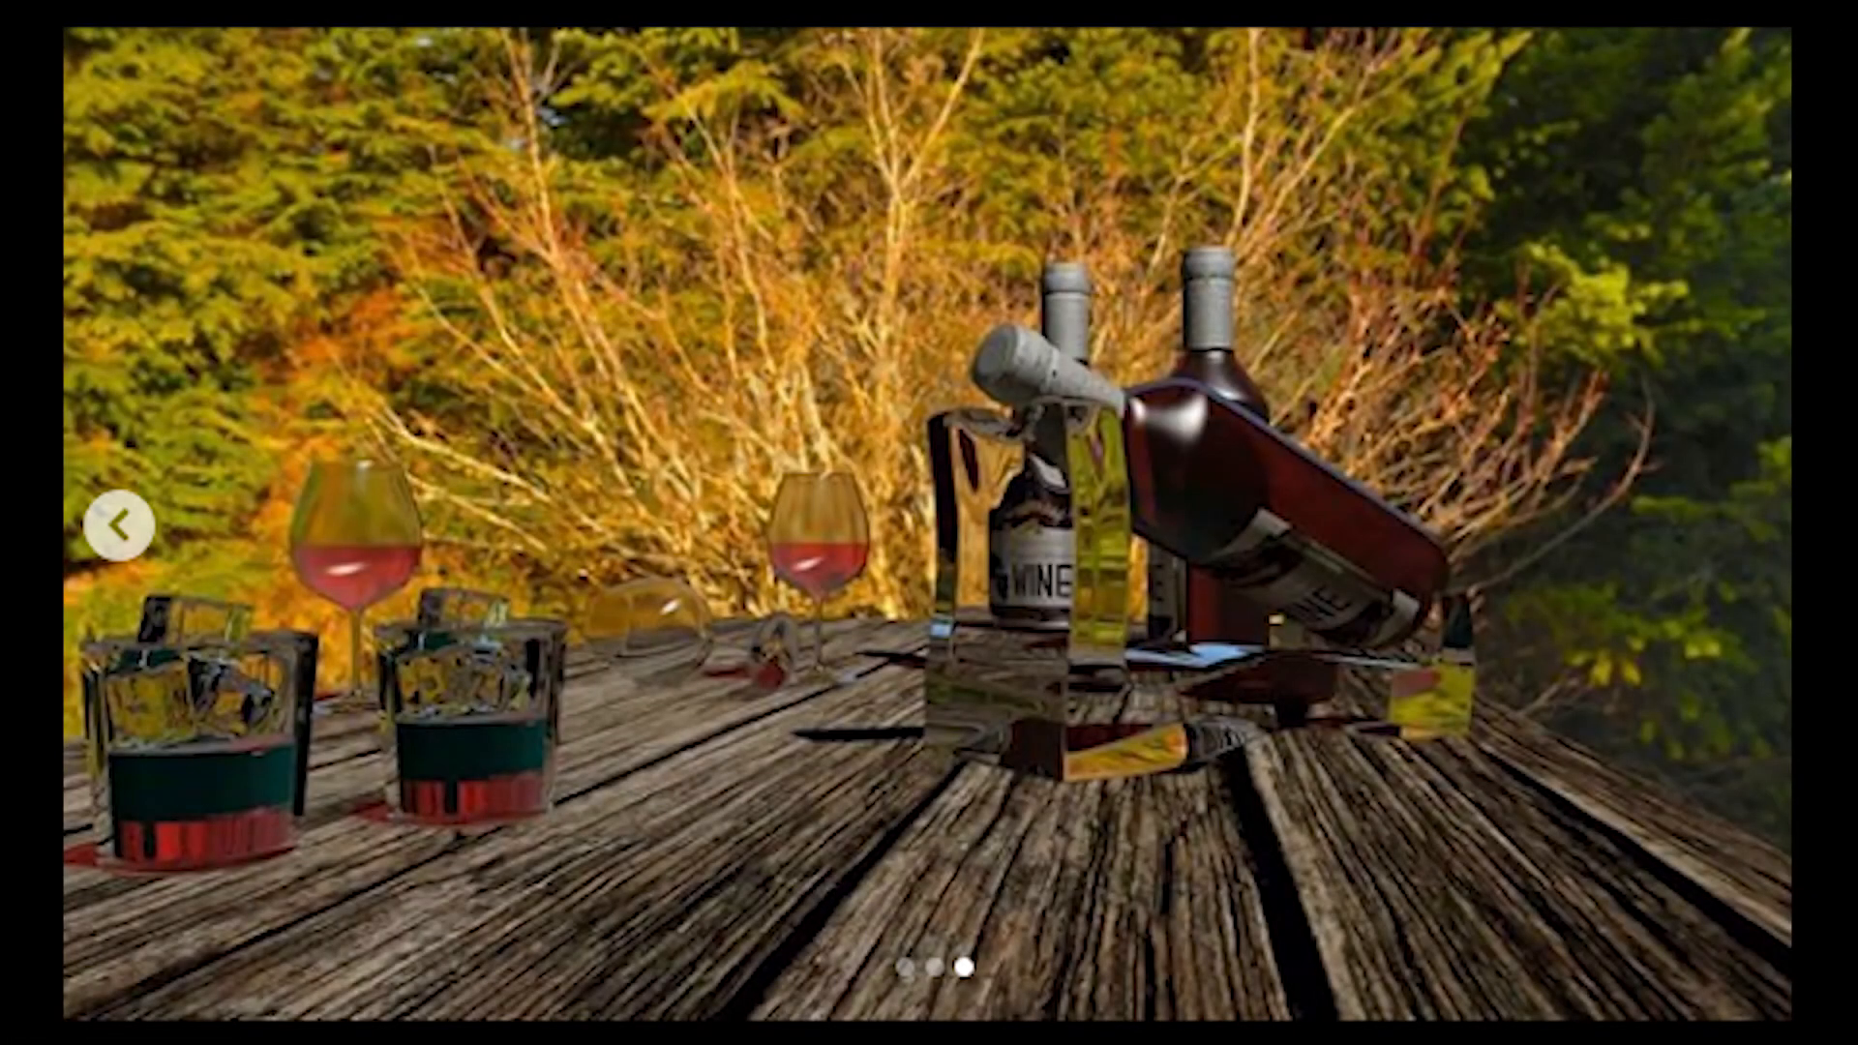